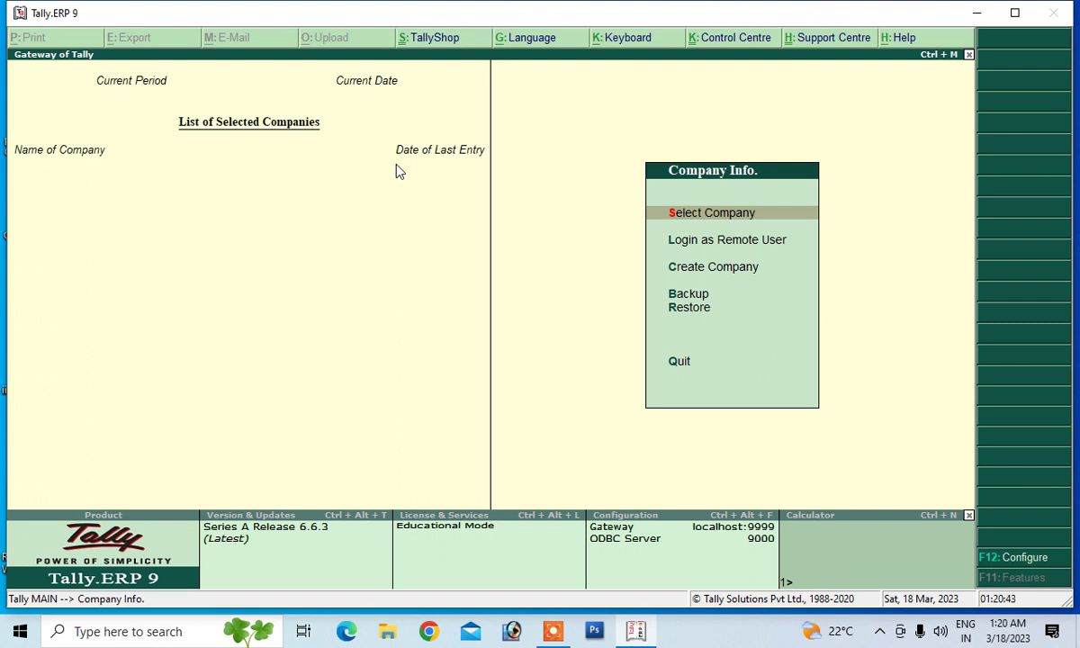
# Start creating a company named Abc, with Abc as the mailing name and the address left blank
pyautogui.press('Down')
pyautogui.press('Down')
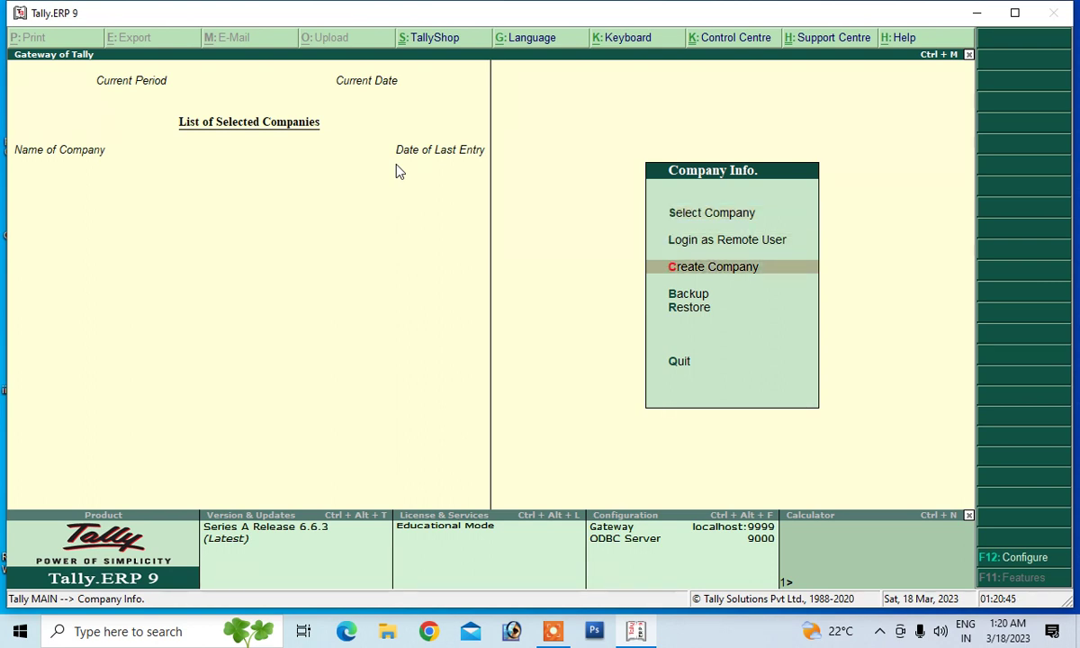
pyautogui.press('Return')
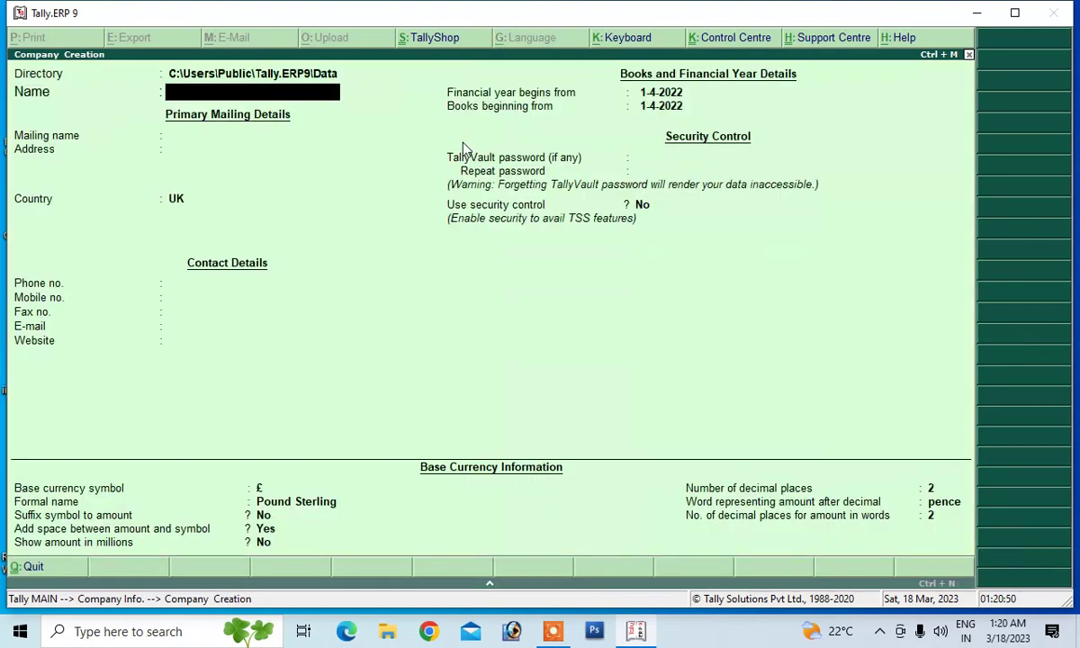
pyautogui.write('Abc')
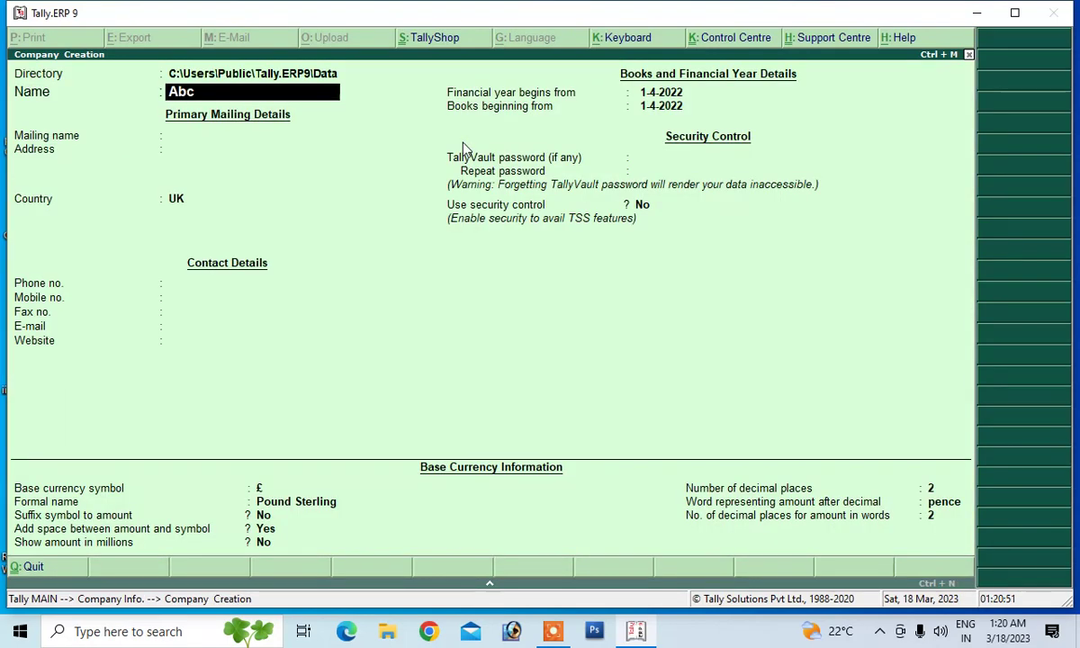
pyautogui.press('Return')
pyautogui.press('Return')
pyautogui.press('Return')
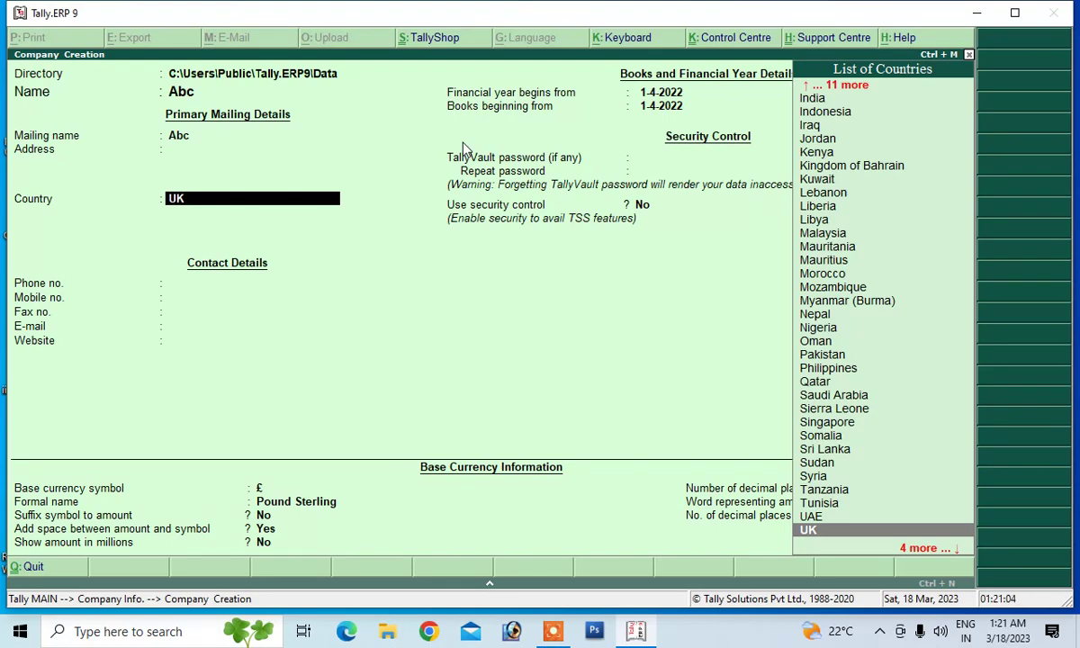
# Set the new company's country to India and its state to Bihar
pyautogui.press('BackSpace')
pyautogui.press('BackSpace')
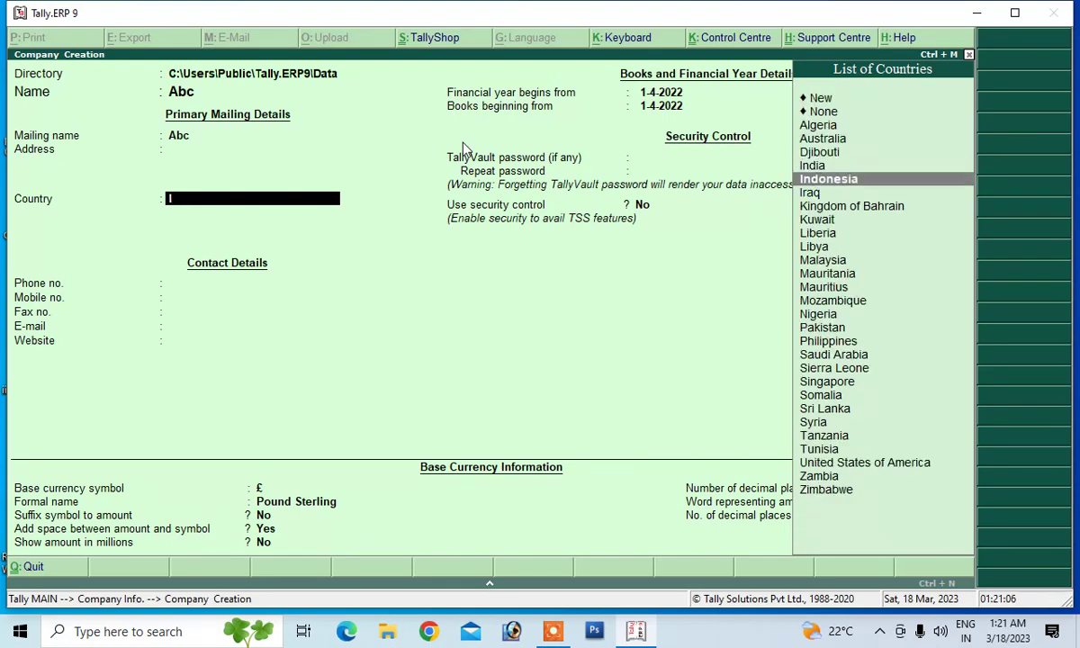
pyautogui.press('Up')
pyautogui.press('Return')
pyautogui.write('B')
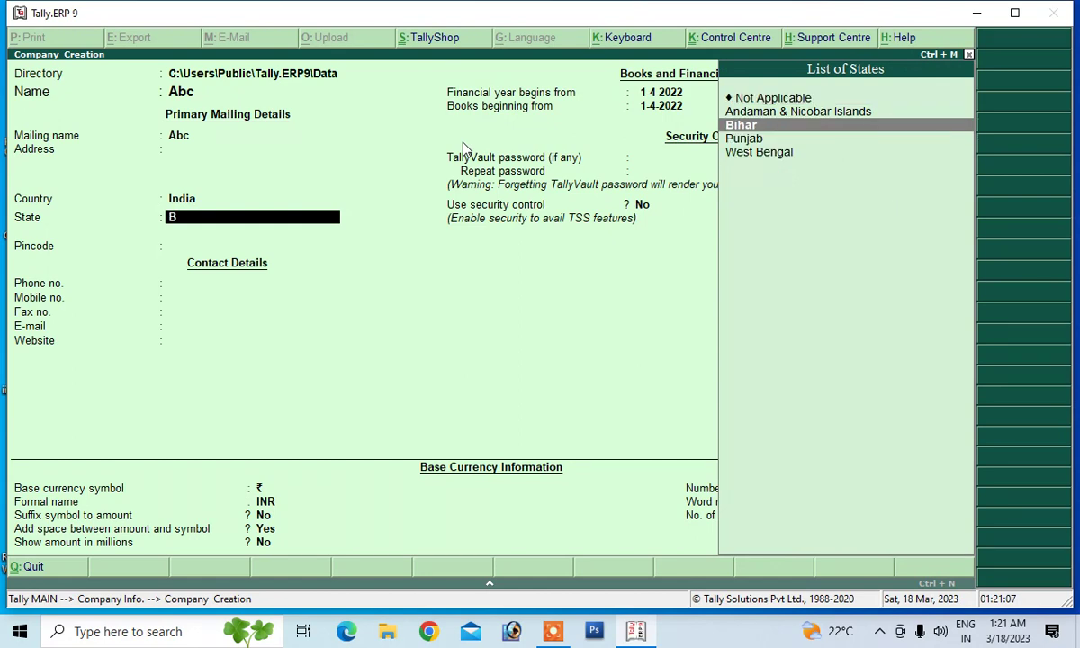
pyautogui.press('Return')
# Leave the pincode and contact details blank, keep the remaining default settings, and save the new company
pyautogui.press('Return')
pyautogui.press('Return')
pyautogui.press('Return')
pyautogui.press('Return')
pyautogui.press('Return')
pyautogui.press('Return')
pyautogui.press('Return')
pyautogui.press('Return')
pyautogui.press('Return')
pyautogui.press('Return')
pyautogui.press('Return')
pyautogui.press('Return')
pyautogui.press('Return')
pyautogui.press('Return')
pyautogui.press('Return')
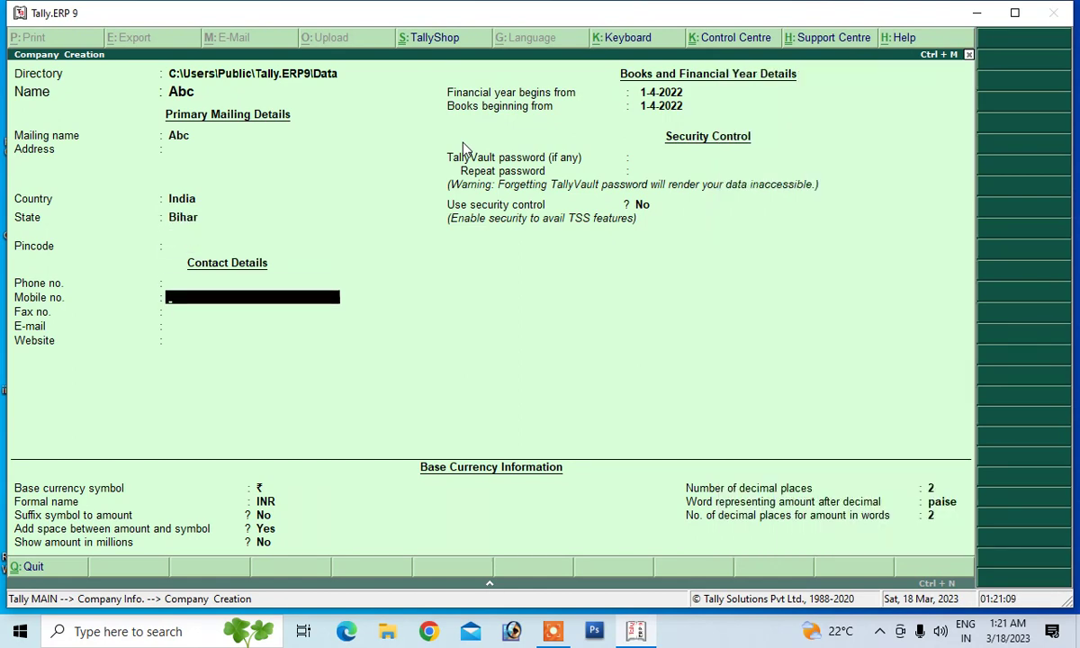
pyautogui.press('Return')
pyautogui.press('Return')
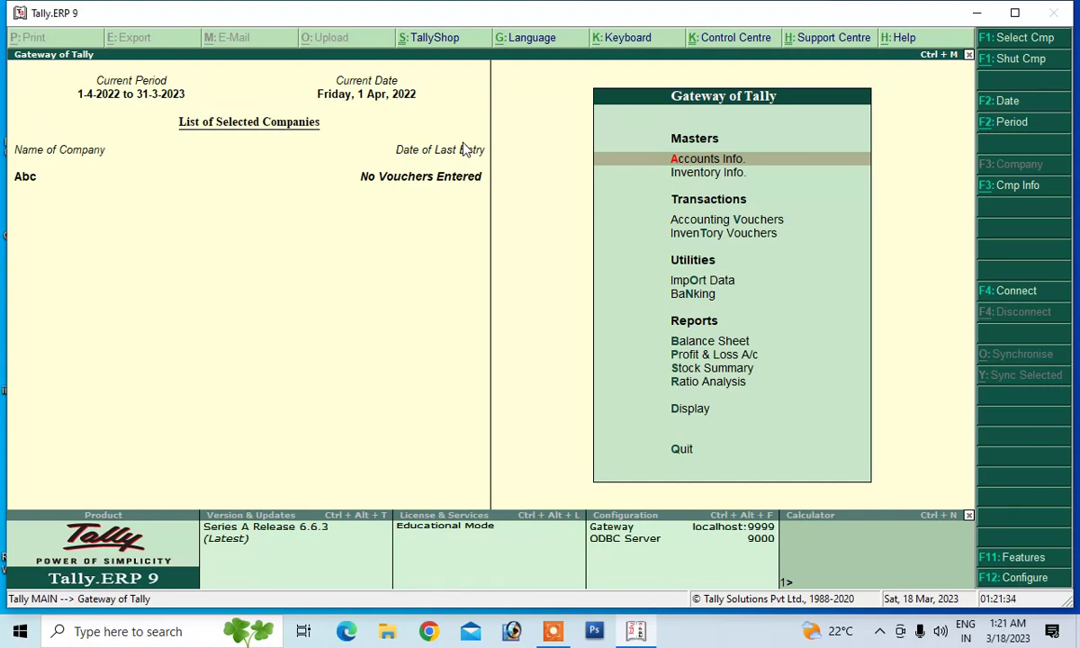
# Set Maintain cost centres to Yes in the company's accounting features, keep the other options, and save
pyautogui.click(988, 559)
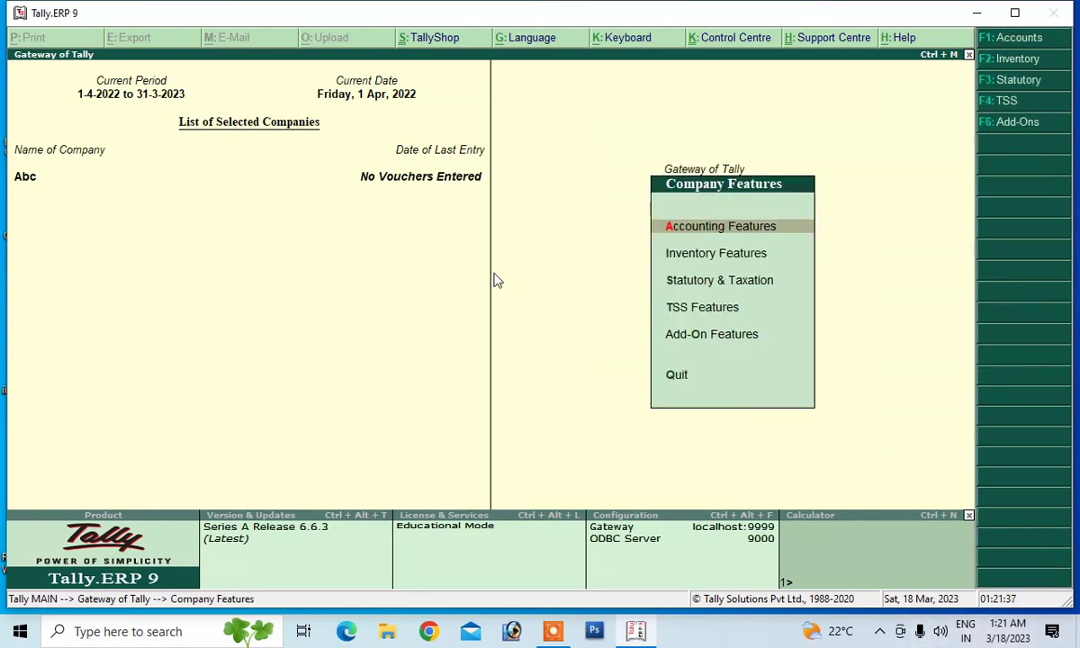
pyautogui.click(698, 228)
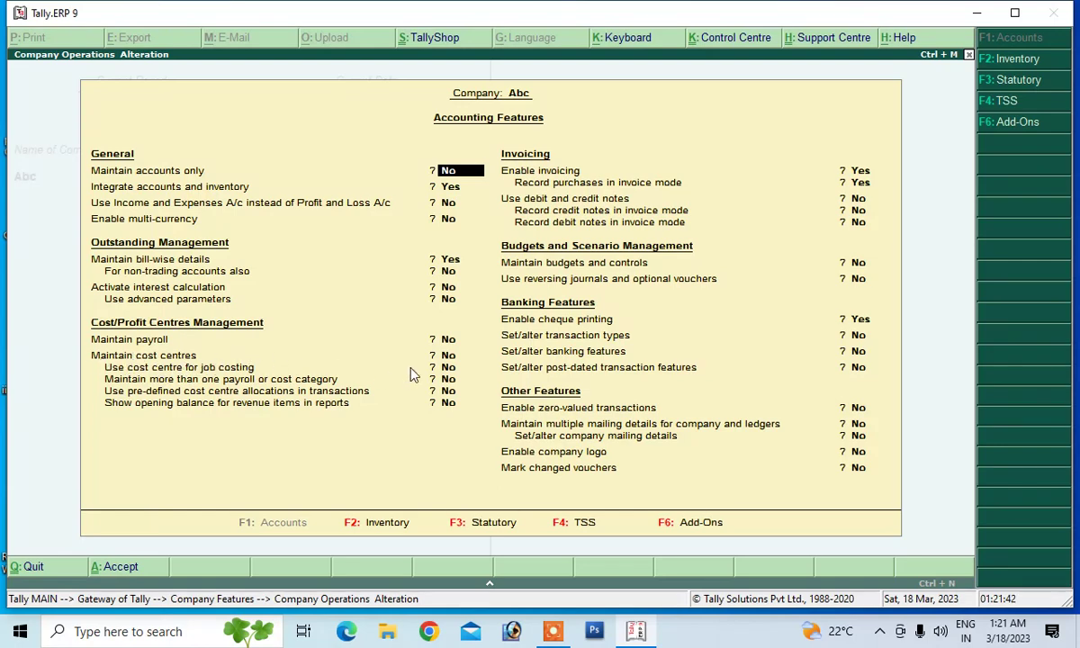
pyautogui.click(448, 357)
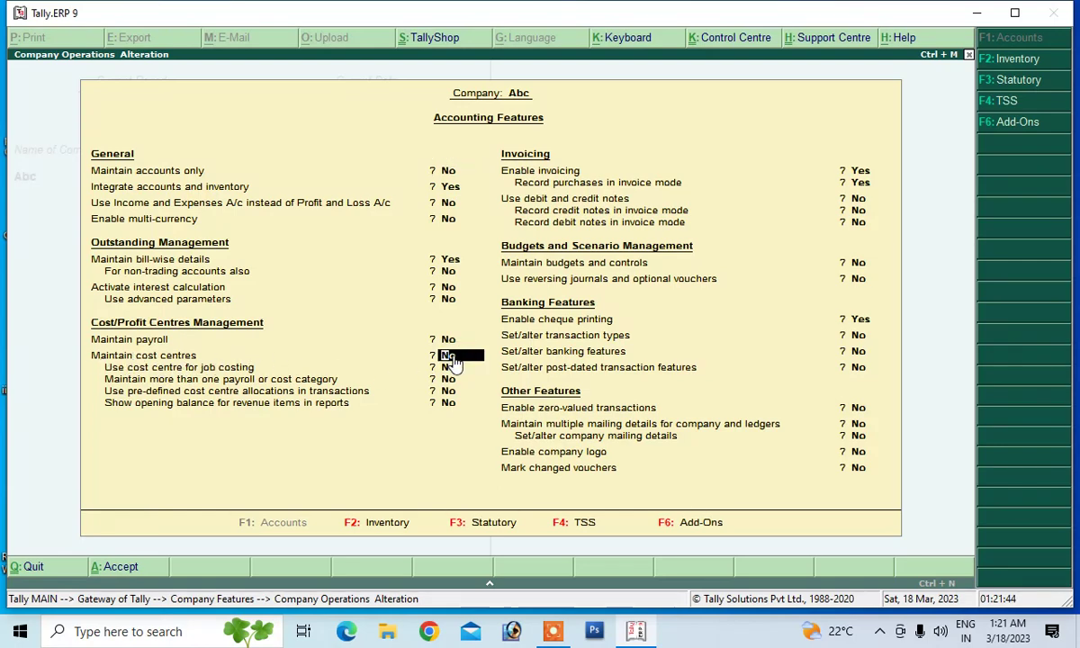
pyautogui.press('y')
pyautogui.press('Return')
pyautogui.press('Return')
pyautogui.press('Return')
pyautogui.press('Return')
pyautogui.press('Return')
pyautogui.press('Return')
pyautogui.press('Return')
pyautogui.press('Return')
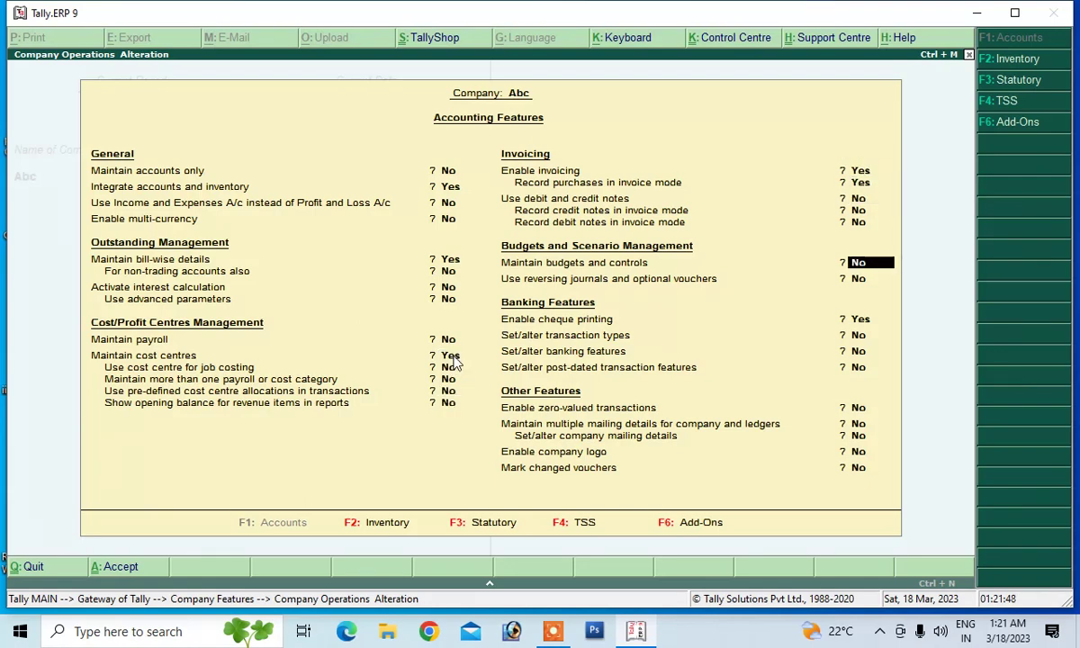
pyautogui.press('Return')
pyautogui.press('Return')
pyautogui.press('Return')
pyautogui.press('Return')
pyautogui.press('Return')
pyautogui.press('Return')
pyautogui.press('Return')
pyautogui.press('Return')
pyautogui.press('Return')
pyautogui.press('Return')
pyautogui.press('Return')
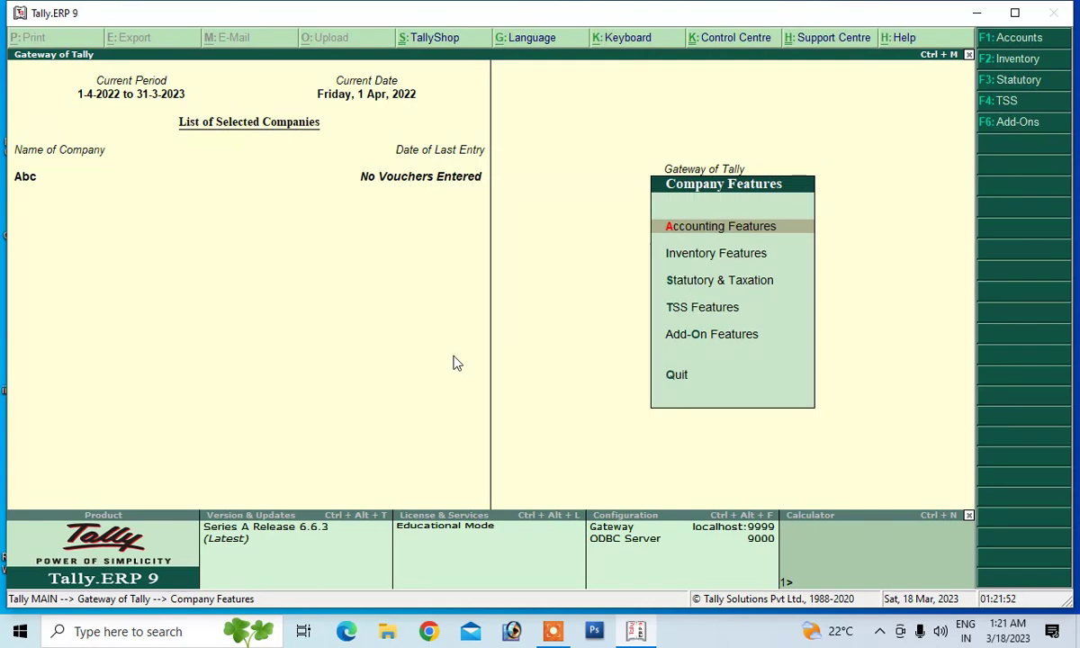
pyautogui.press('Escape')
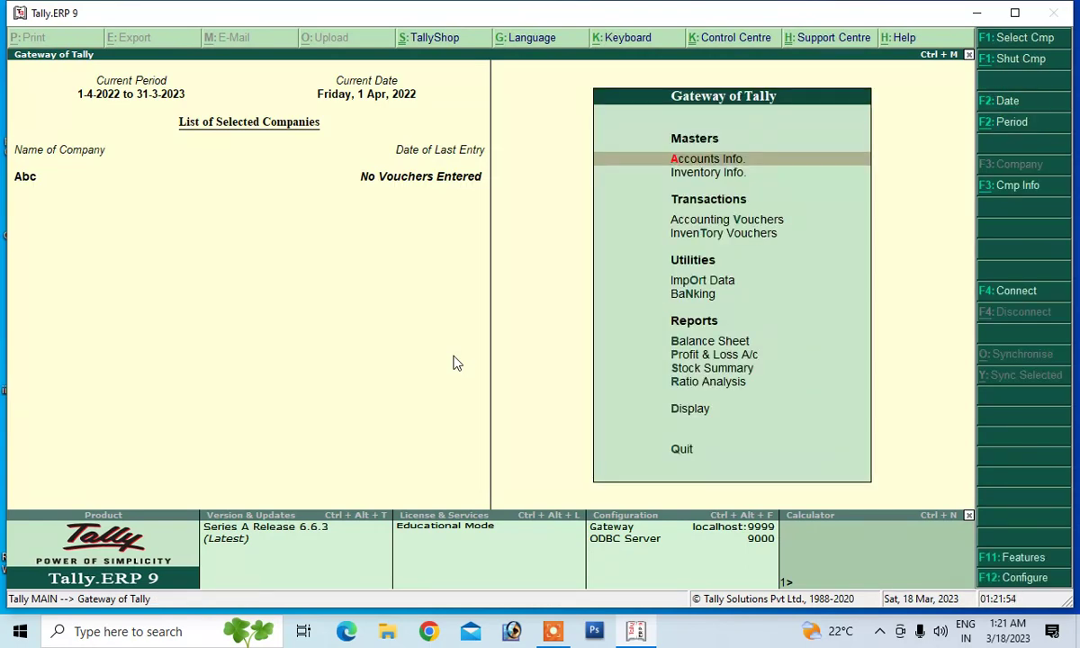
# Start creating a single ledger named Salary without an alias
pyautogui.press('Return')
pyautogui.press('Down')
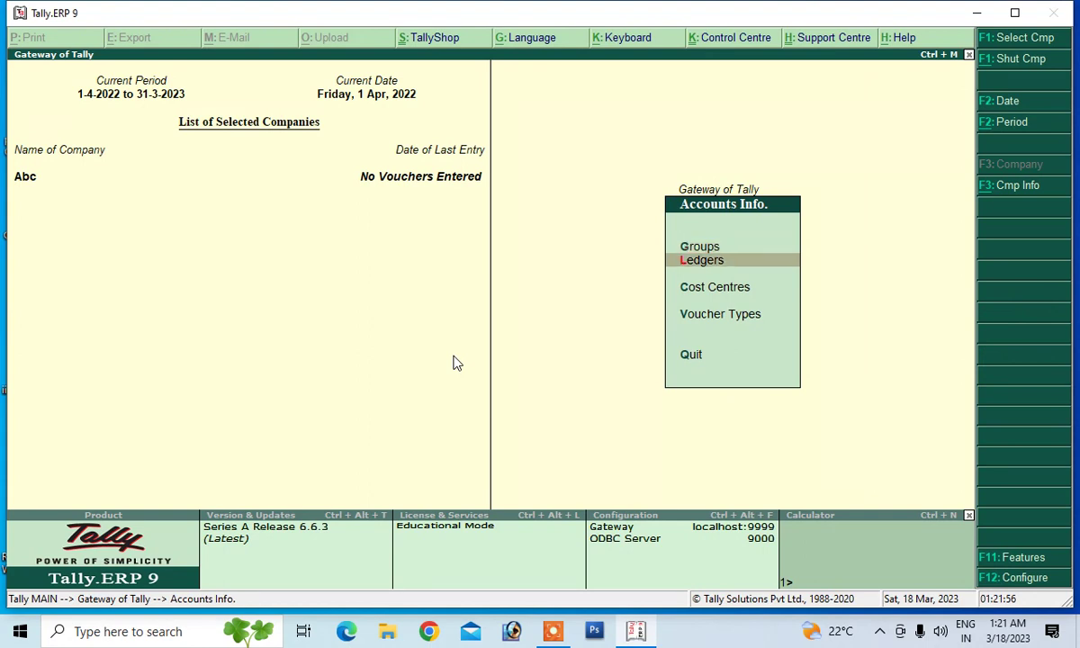
pyautogui.press('Return')
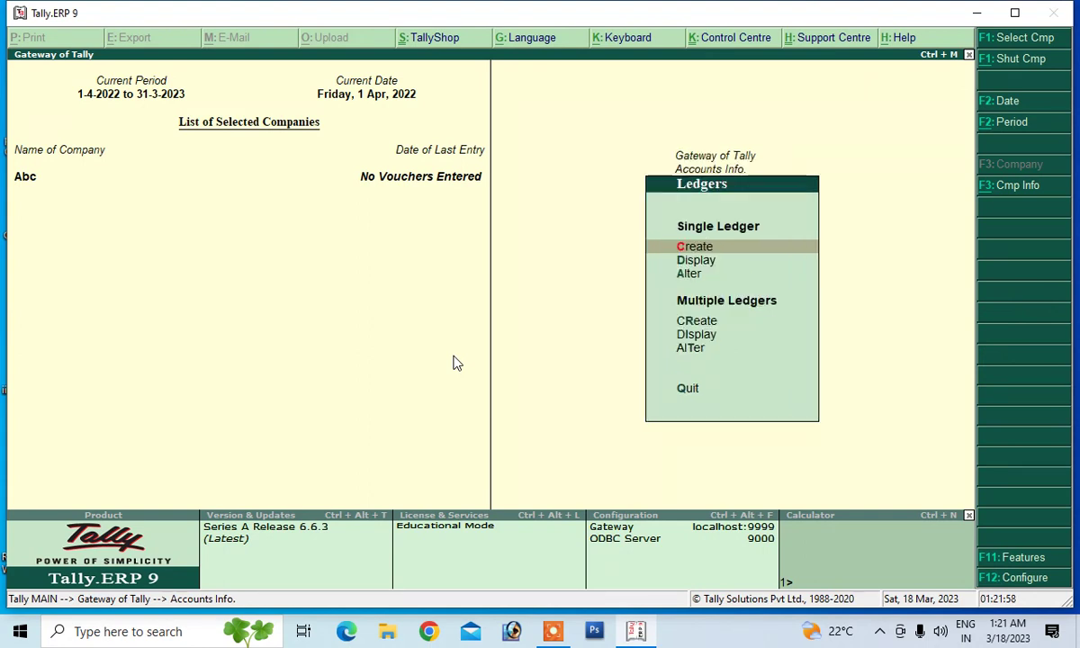
pyautogui.press('Return')
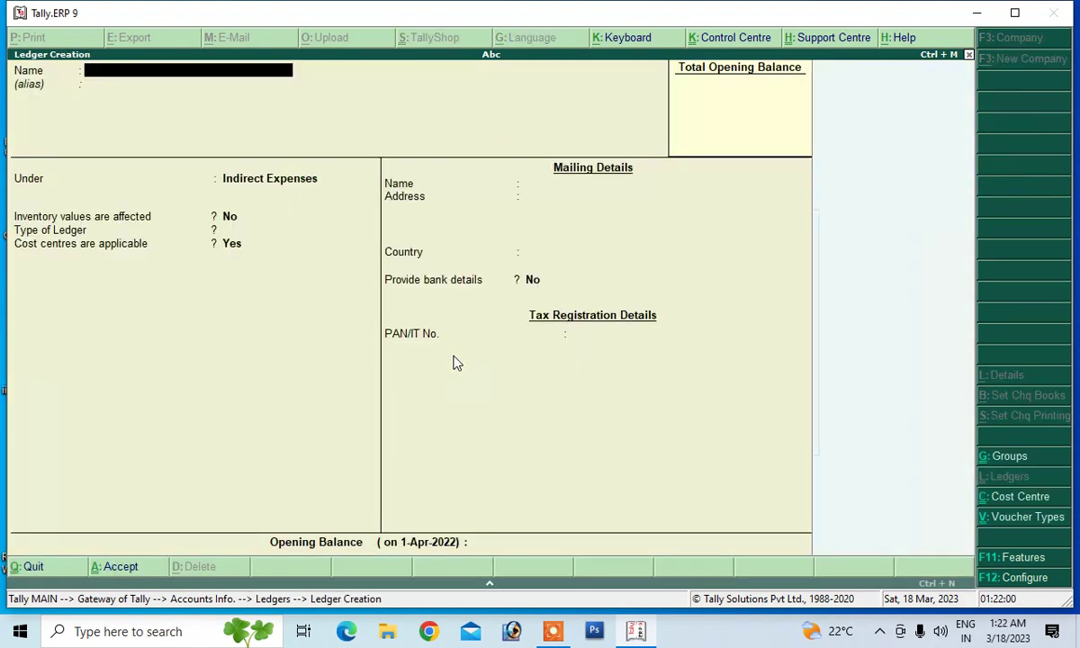
pyautogui.write('Salary')
pyautogui.press('Return')
pyautogui.press('Return')
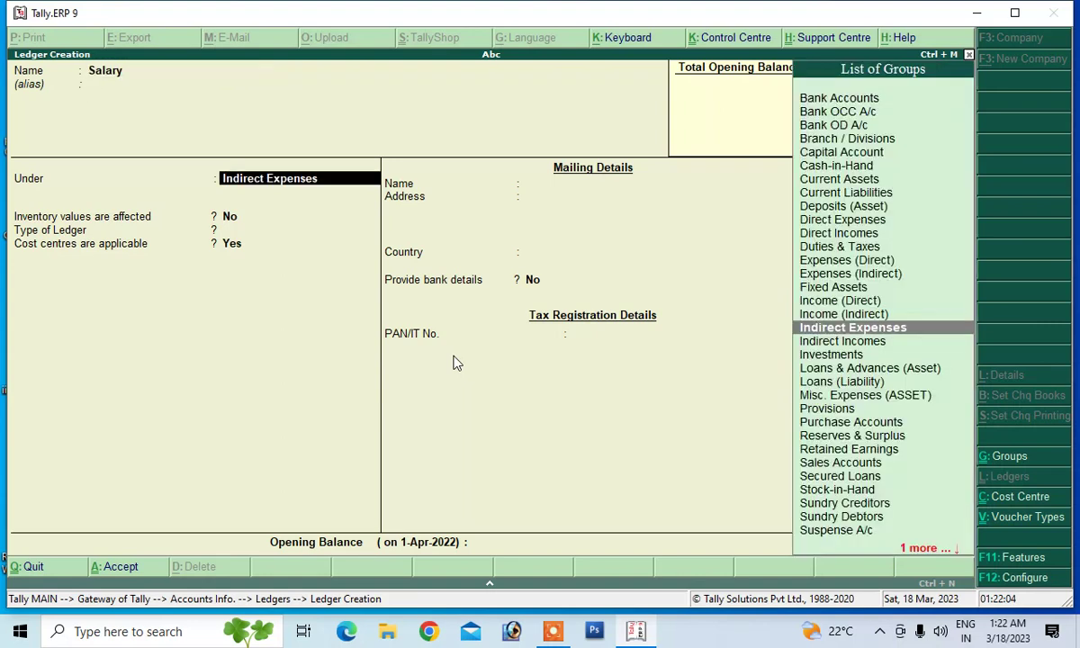
# Put the Salary ledger under Indirect Expenses with ledger type Not Applicable and cost centres applicable, save it, and leave ledger creation
pyautogui.press('Return')
pyautogui.press('Return')
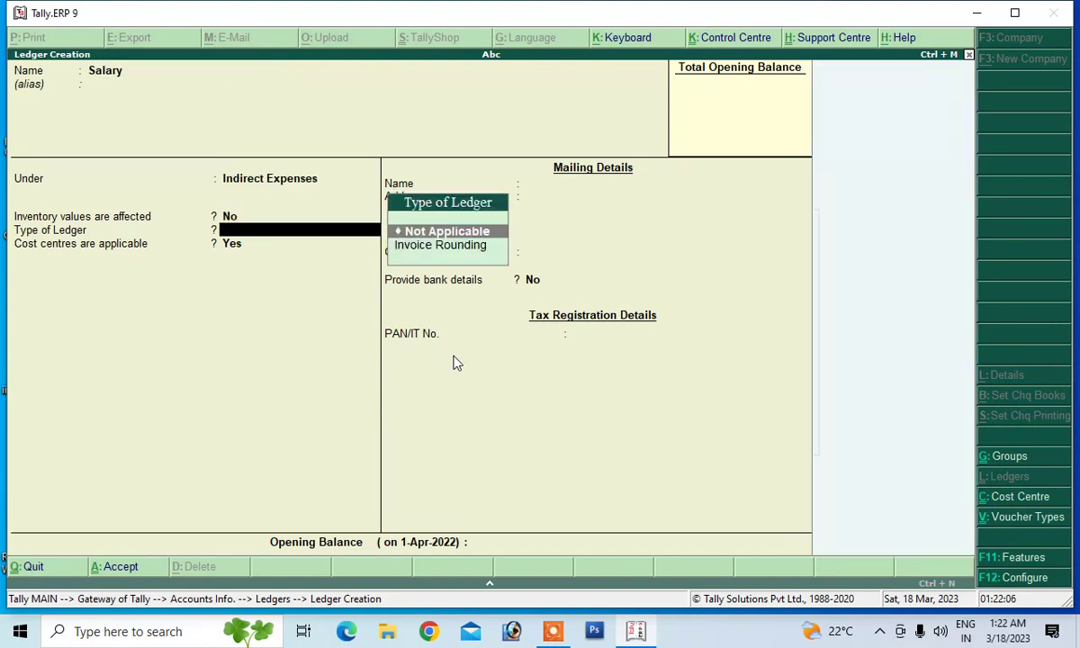
pyautogui.press('Return')
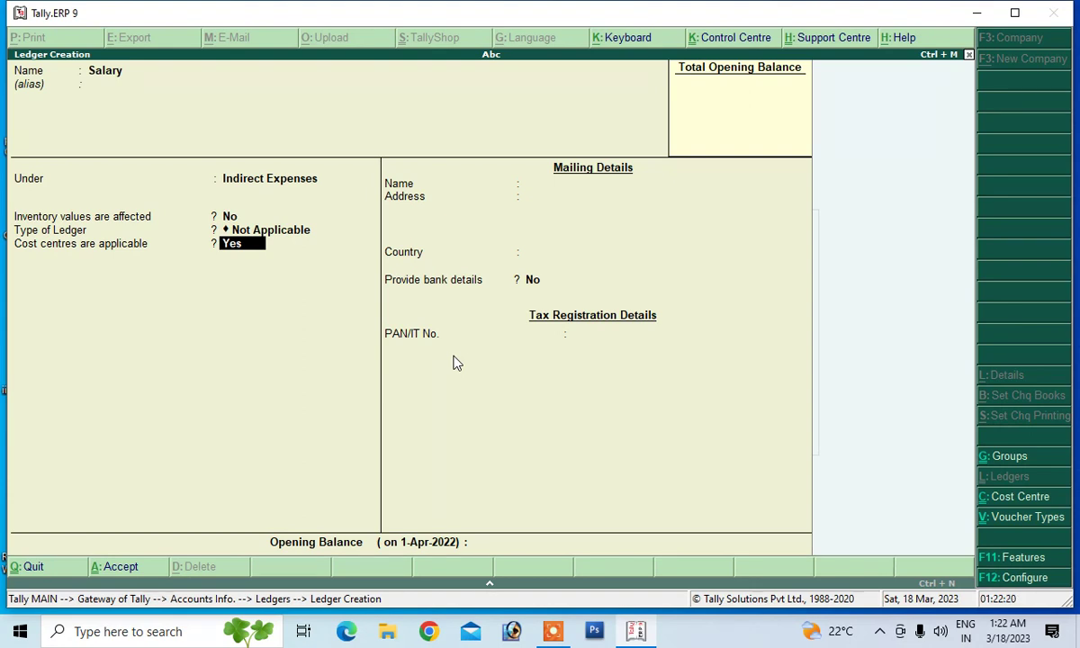
pyautogui.press('Return')
pyautogui.press('Return')
pyautogui.press('Return')
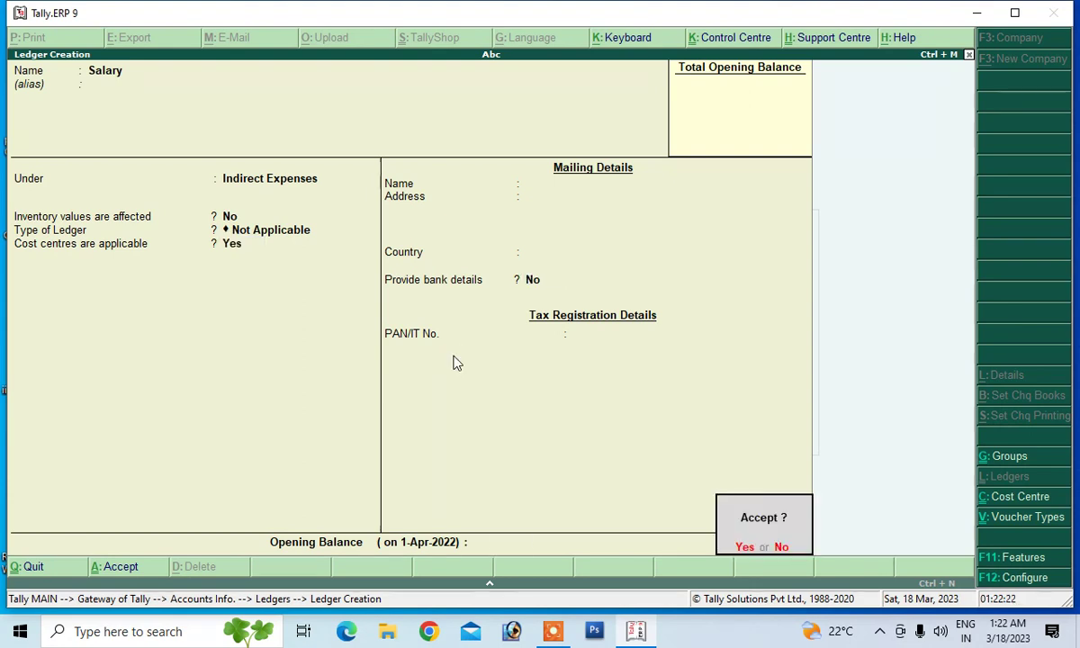
pyautogui.press('Return')
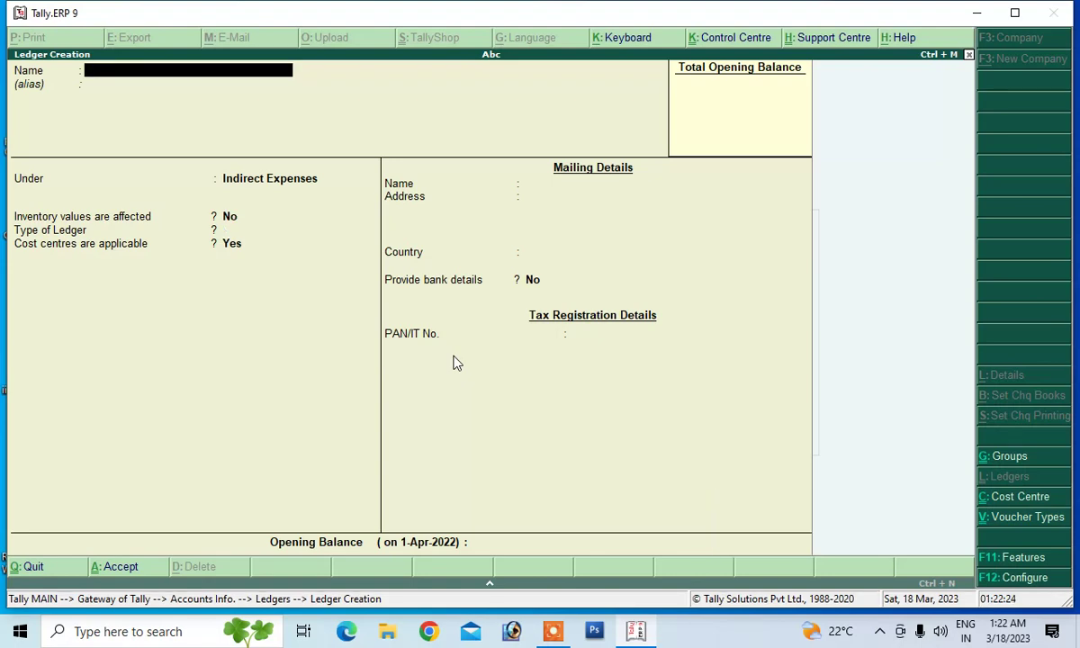
pyautogui.press('Escape')
pyautogui.press('Escape')
pyautogui.press('Escape')
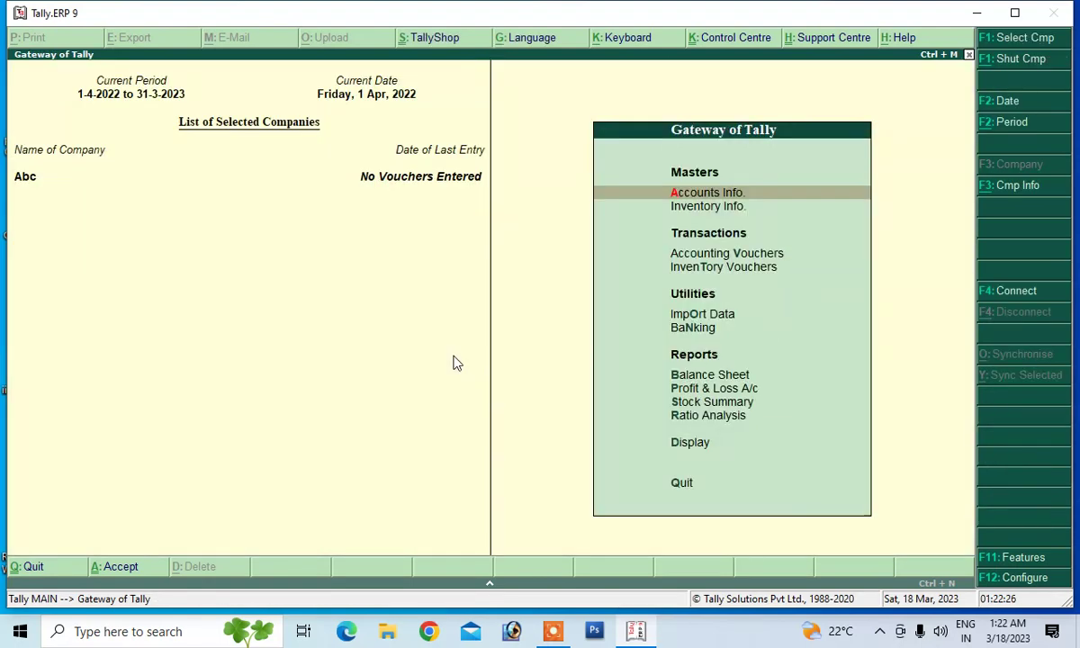
# Create a single cost centre under Primary, named after the first employee, and accept it
pyautogui.press('Return')
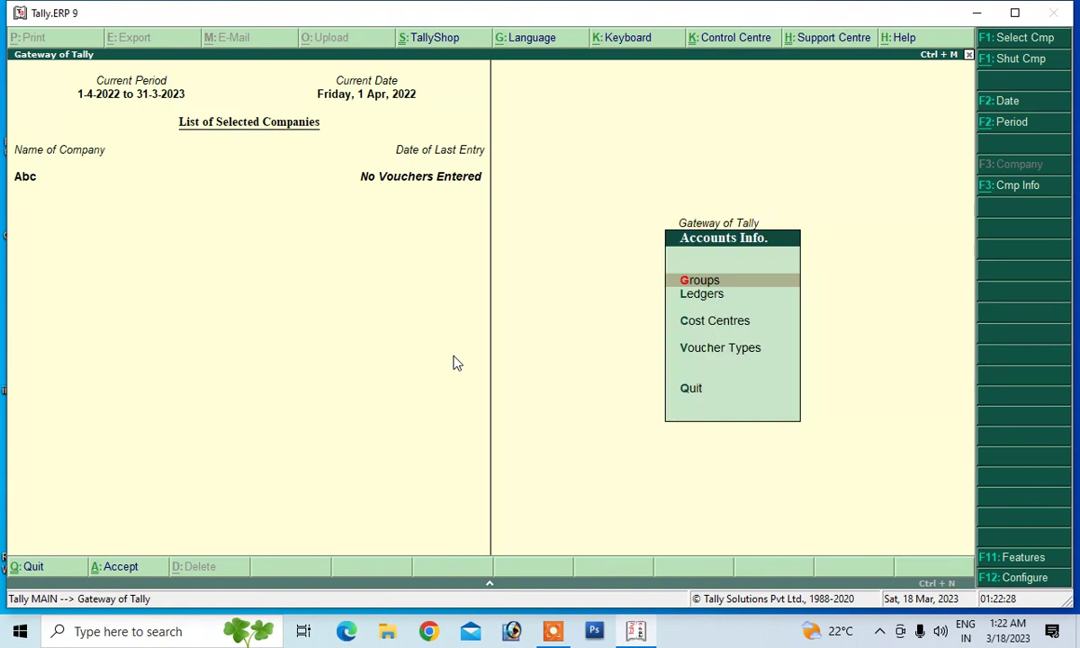
pyautogui.press('Down')
pyautogui.press('Down')
pyautogui.press('Return')
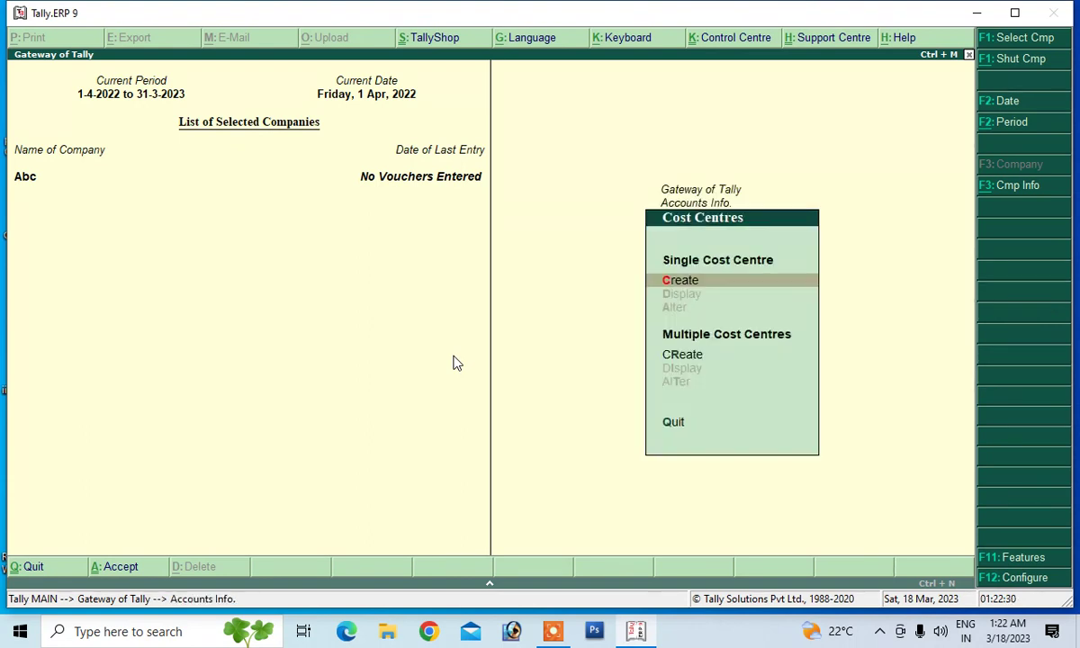
pyautogui.press('Return')
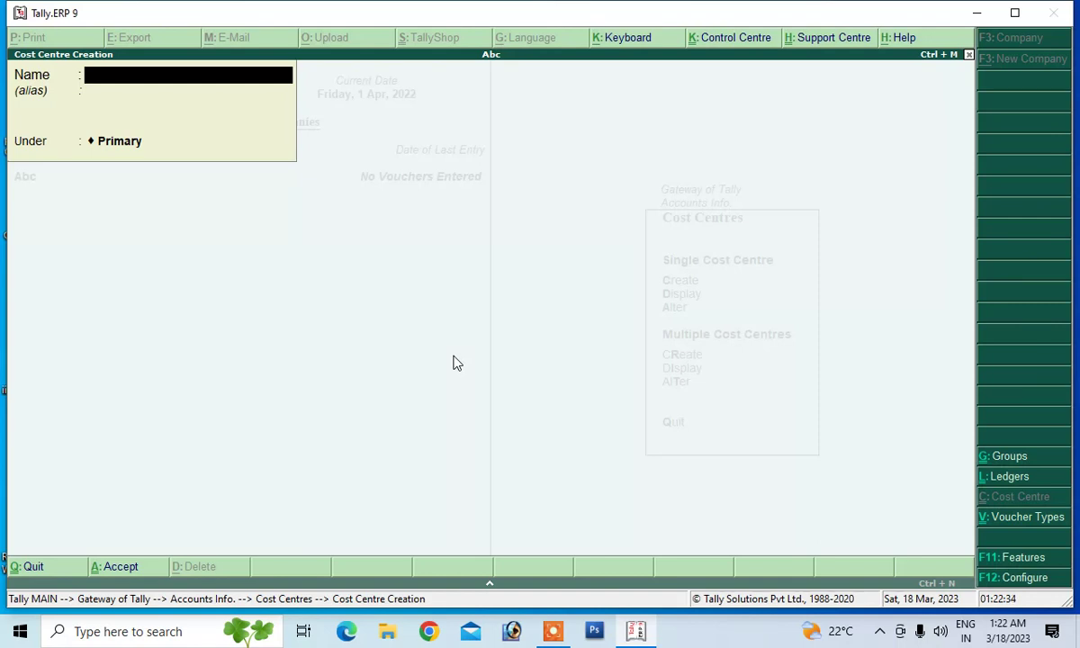
pyautogui.write('Anil Kr')
pyautogui.press('Return')
pyautogui.press('Return')
pyautogui.press('Return')
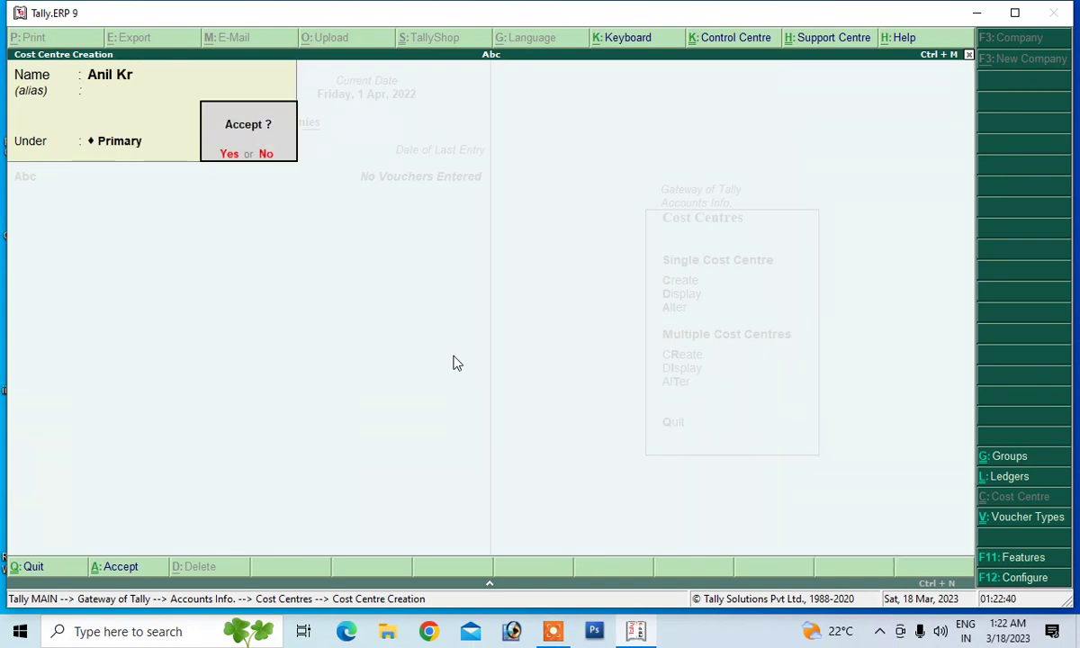
pyautogui.press('Return')
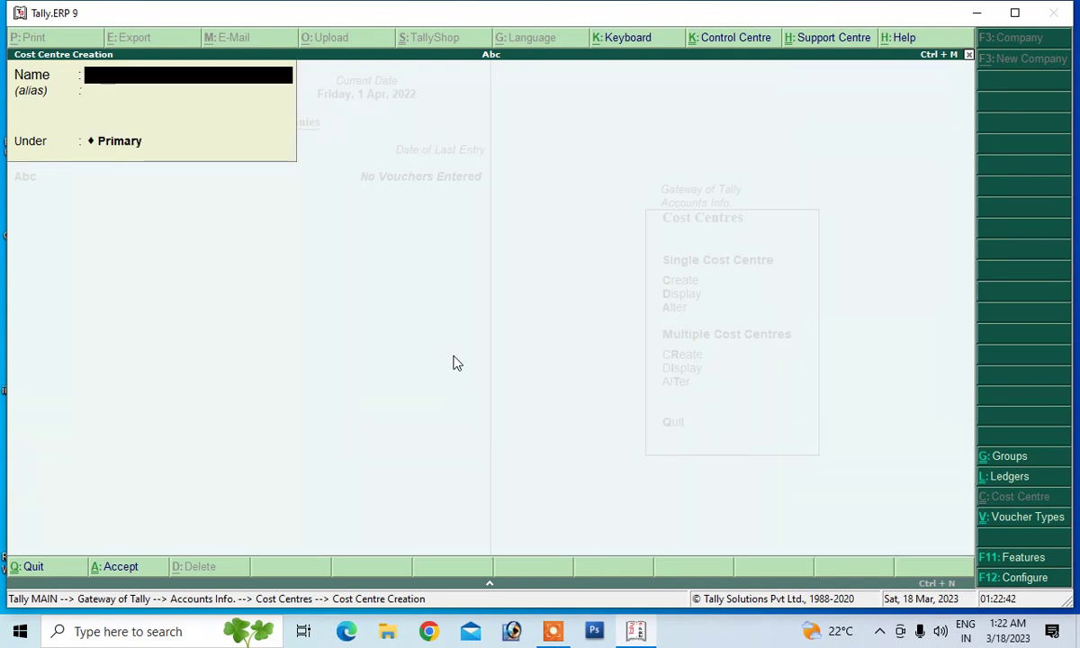
# Add another cost centre under Primary, named after the second employee, and accept it
pyautogui.write('Sunil')
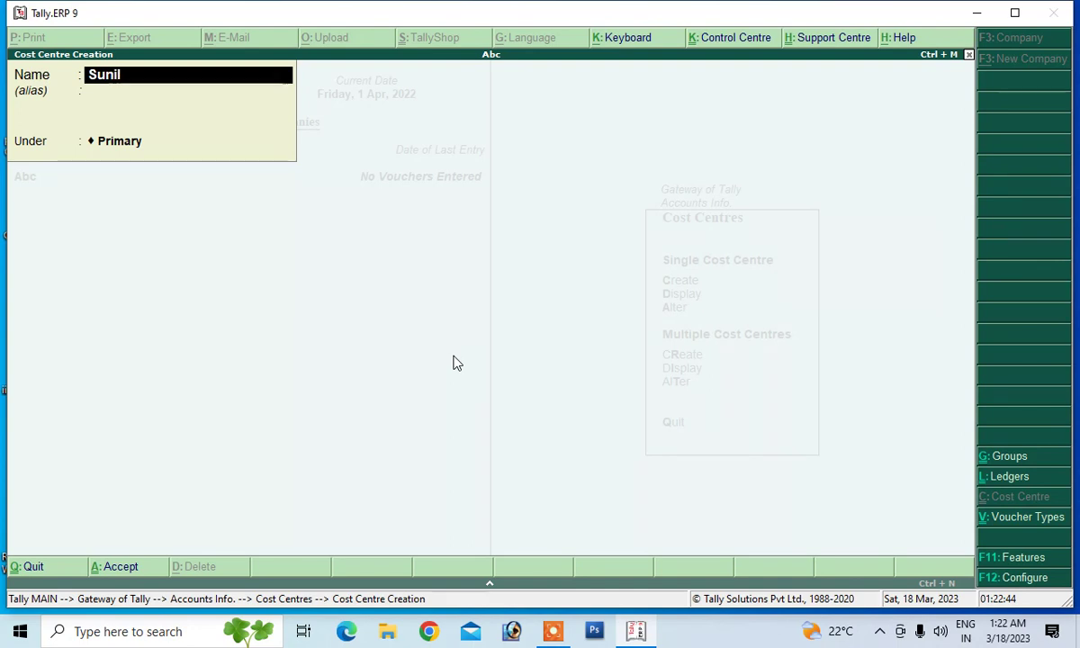
pyautogui.write(' Kt')
pyautogui.press('BackSpace')
pyautogui.write('r')
pyautogui.press('Return')
pyautogui.press('Return')
pyautogui.press('Return')
pyautogui.press('Return')
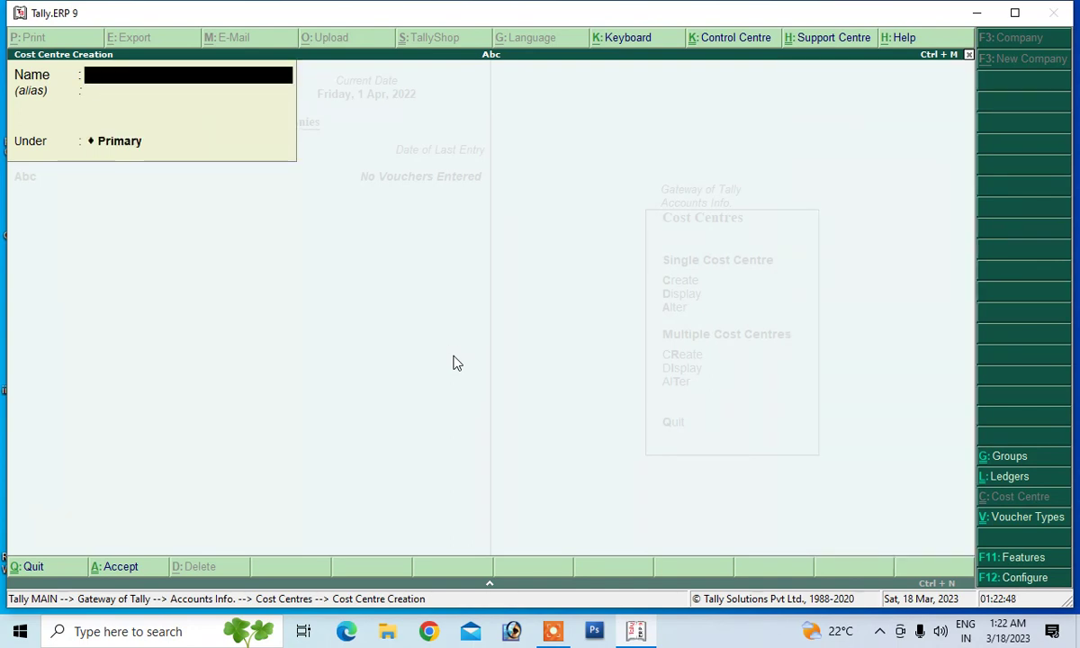
# Add a third employee's name as a cost centre under Primary, accept it, and return to the Gateway of Tally
pyautogui.write('Raj')
pyautogui.press('Return')
pyautogui.press('Return')
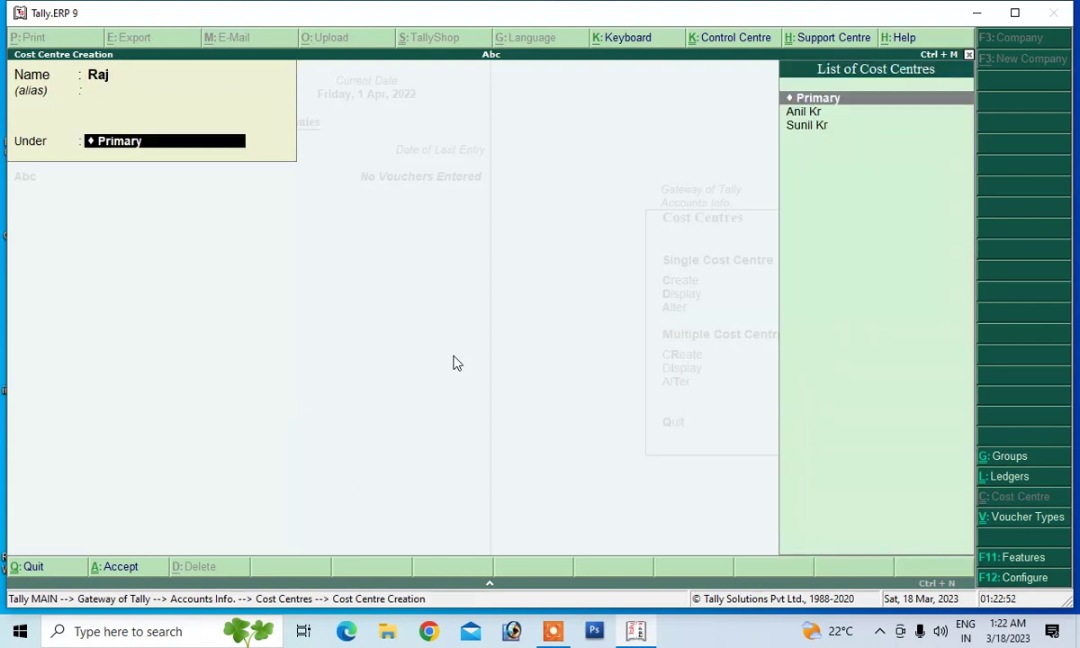
pyautogui.press('Return')
pyautogui.press('Return')
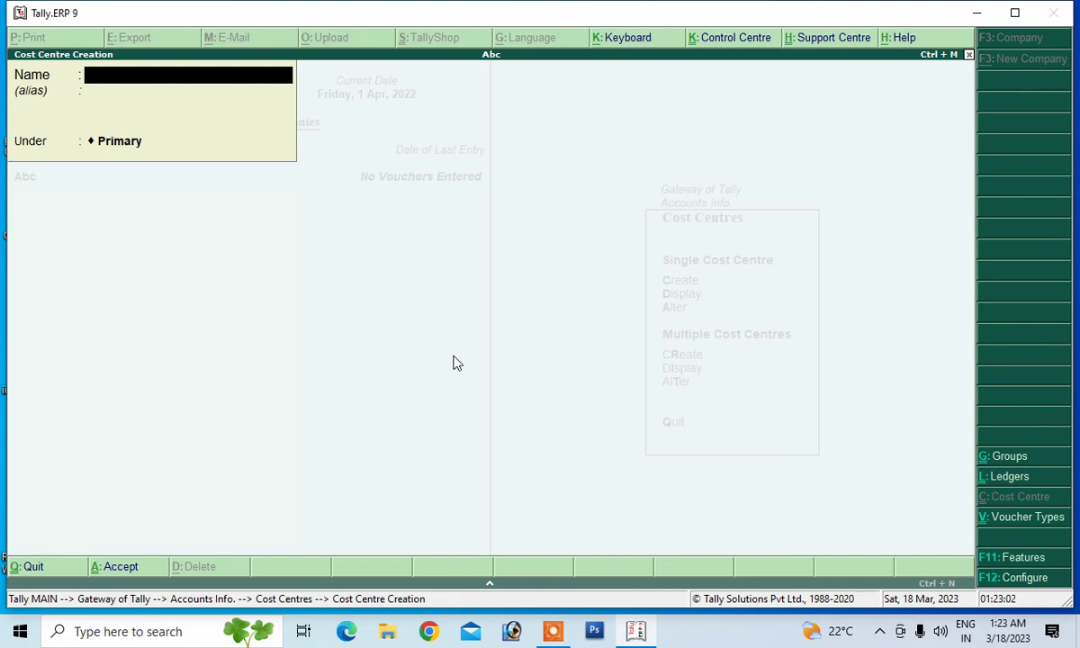
pyautogui.press('Escape')
pyautogui.press('Escape')
pyautogui.press('Escape')
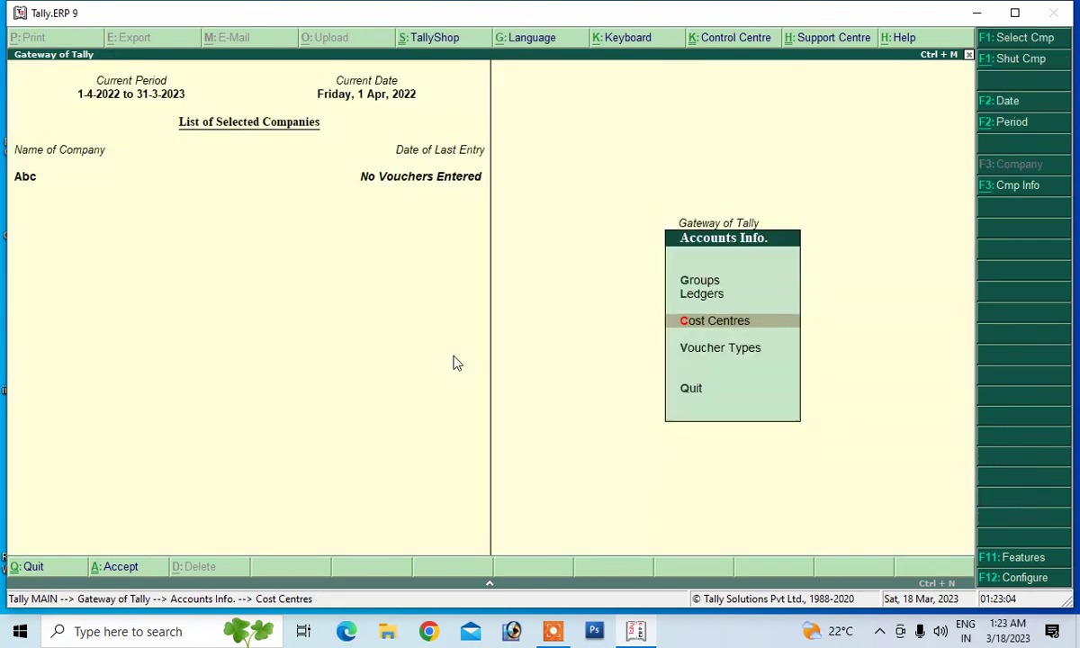
pyautogui.press('Escape')
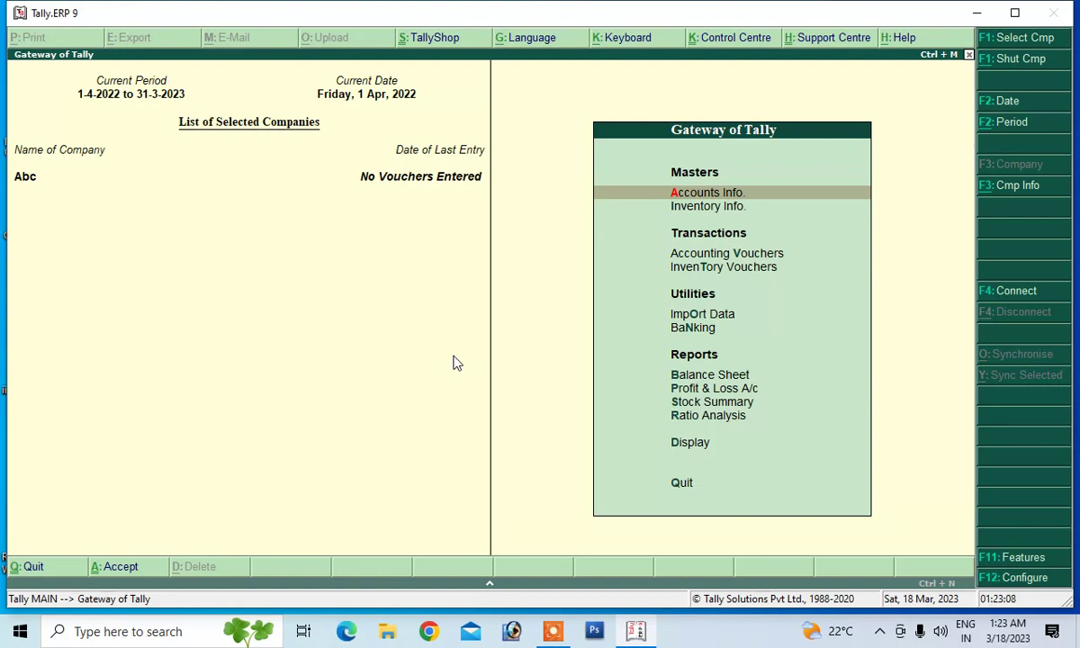
# Open a new payment accounting voucher and debit the Salary ledger with 32,000
pyautogui.press('Down')
pyautogui.press('Down')
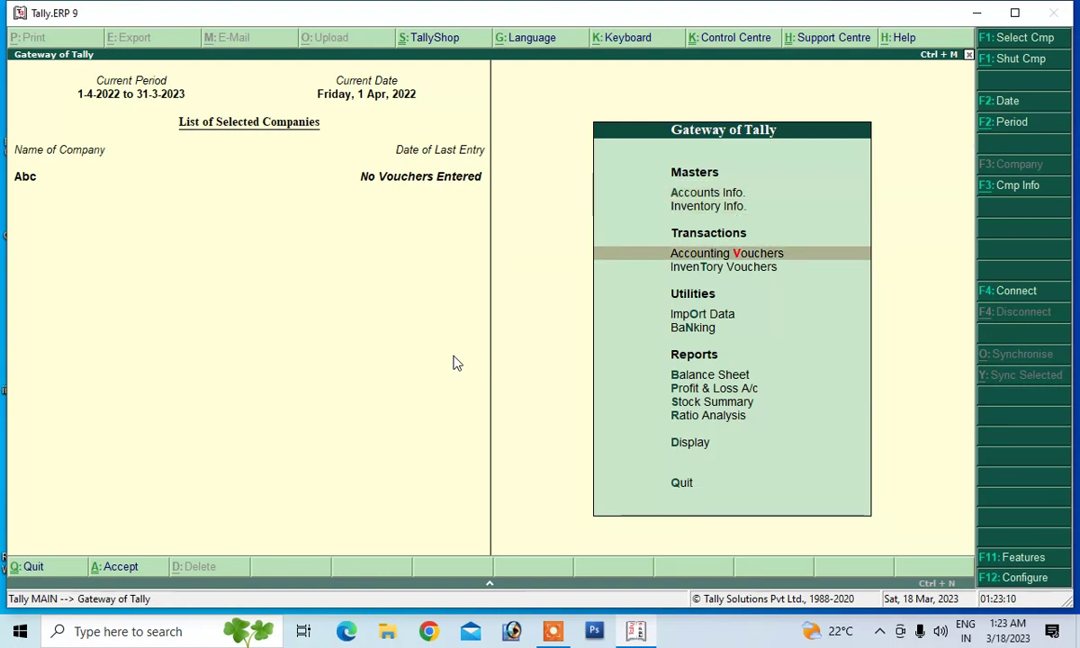
pyautogui.press('Return')
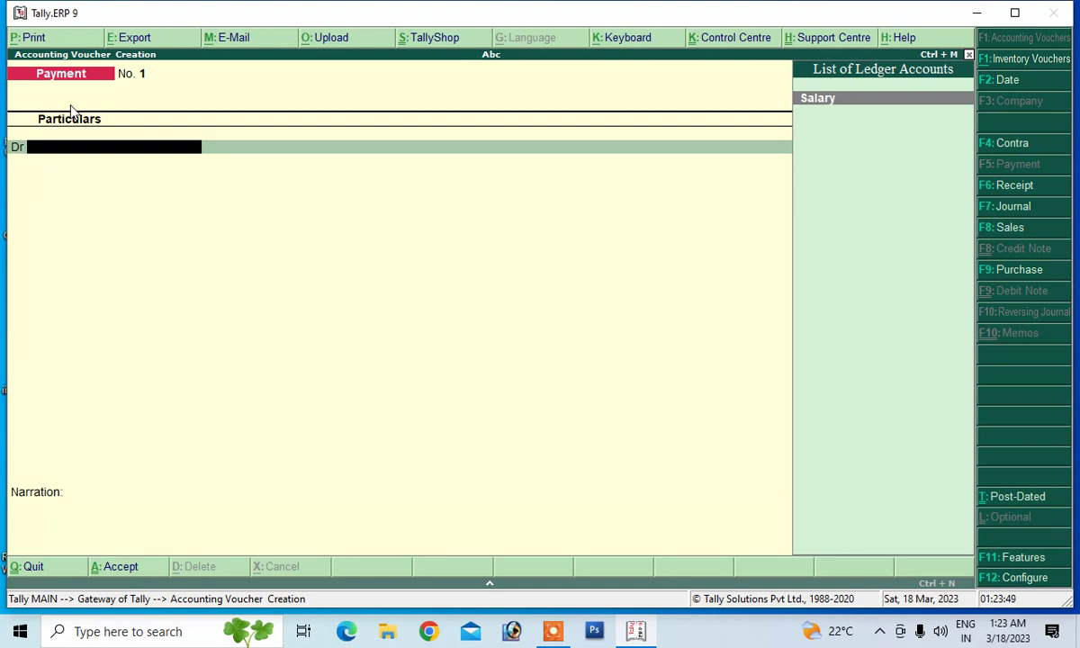
pyautogui.press('Return')
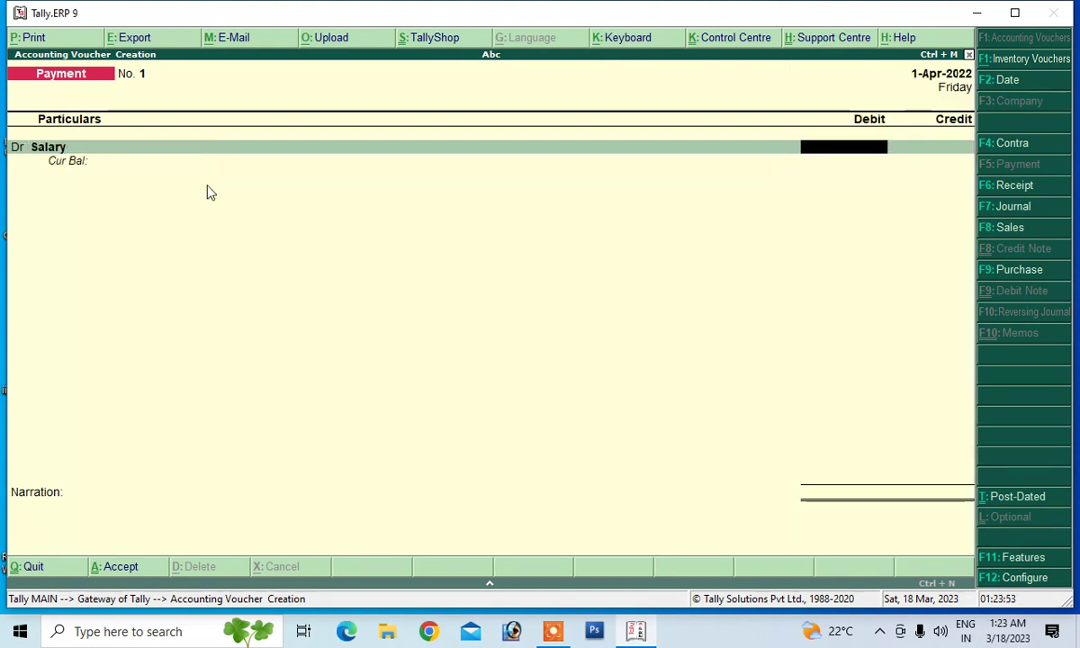
pyautogui.write('32000')
pyautogui.press('Return')
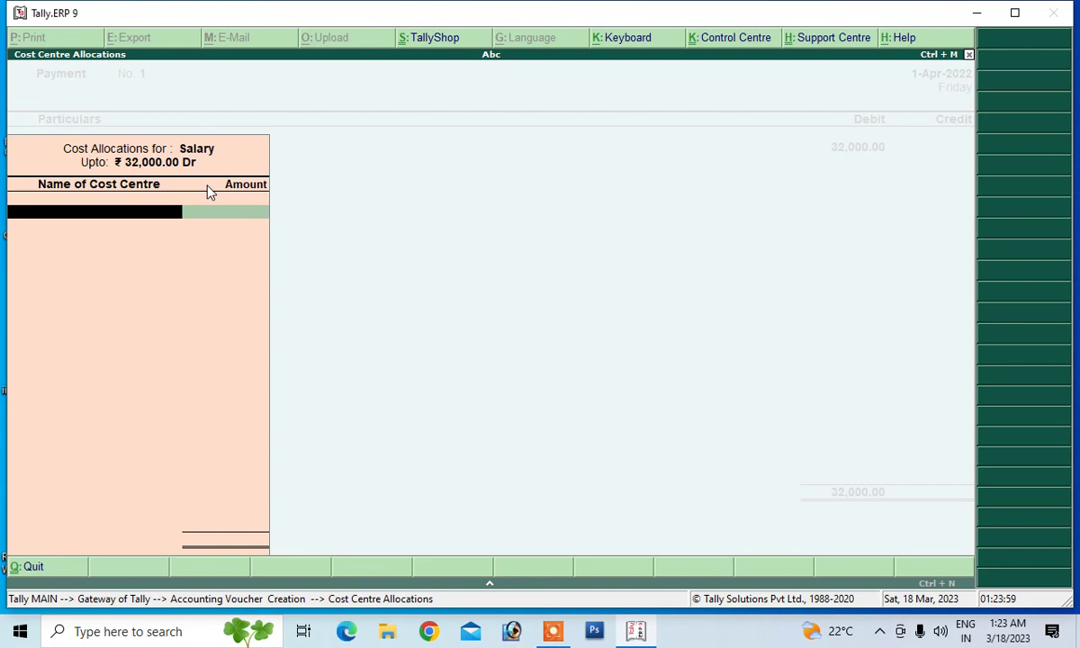
# Allocate the salary across the employee cost centres in listed order: 15,000 to the first, 12,000 to the second and 5,000 to the third
pyautogui.press('Return')
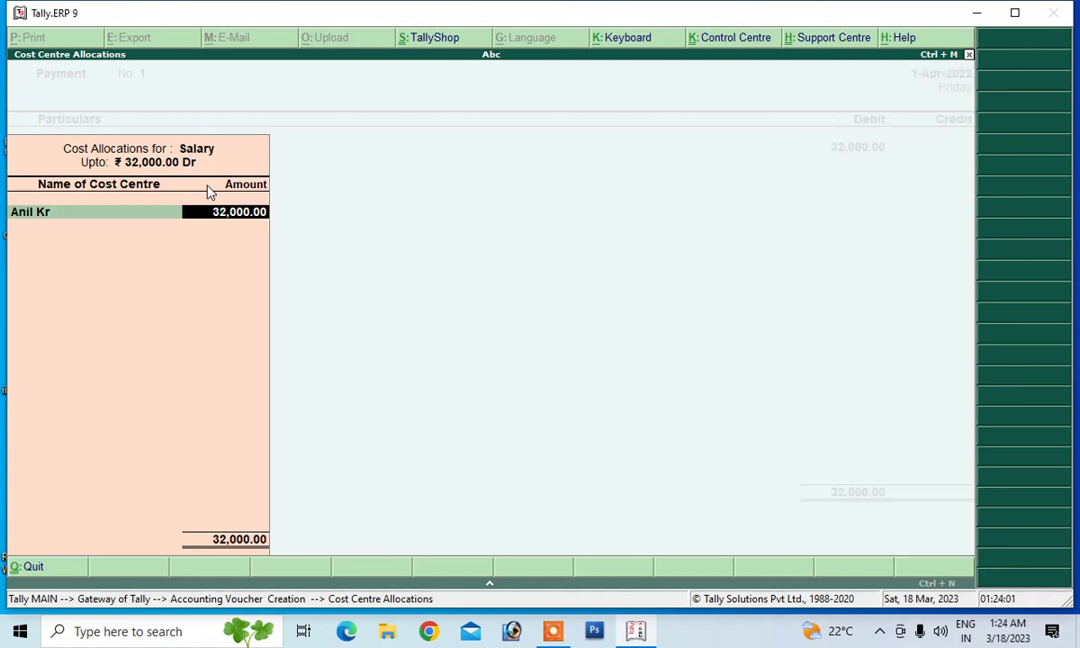
pyautogui.write('15000')
pyautogui.press('Return')
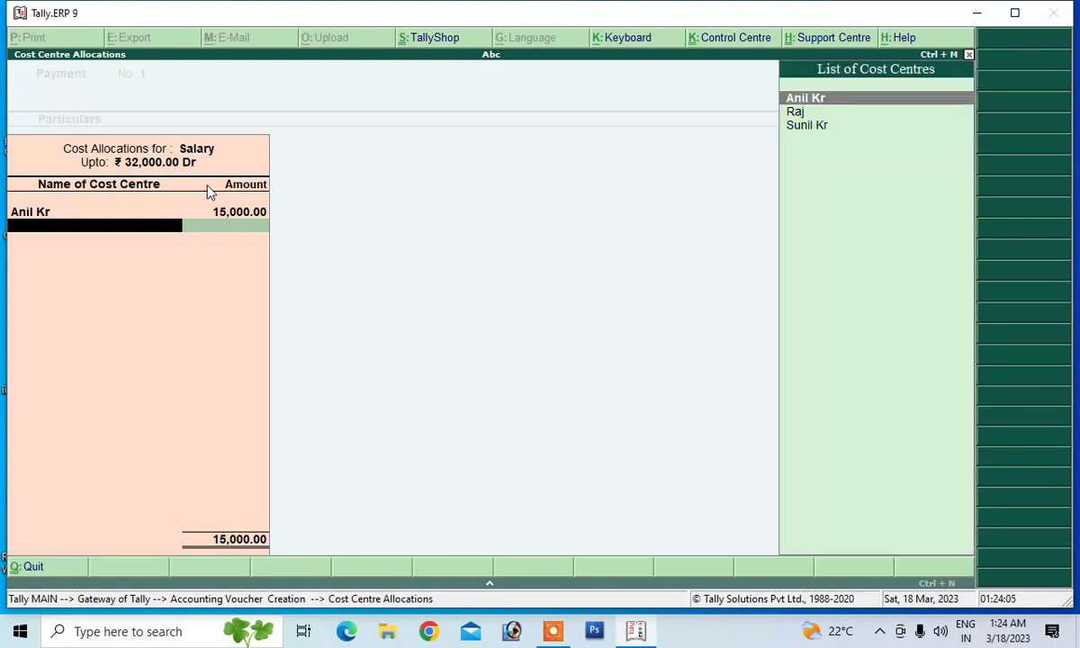
pyautogui.press('Down')
pyautogui.press('Return')
pyautogui.write('12')
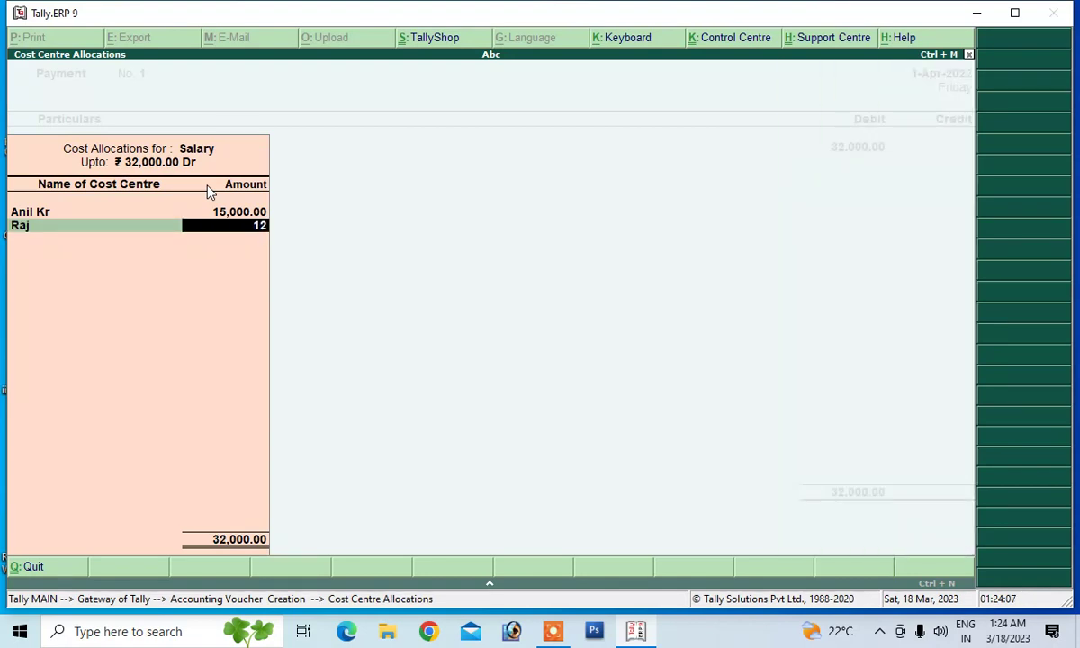
pyautogui.write(',000')
pyautogui.press('Return')
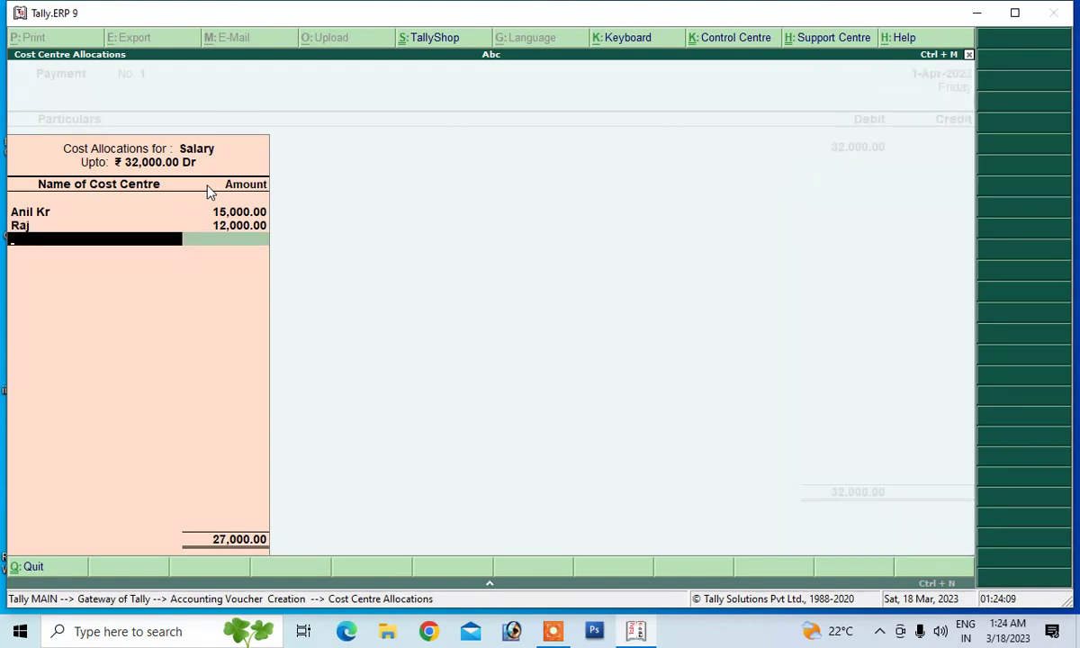
pyautogui.press('Down')
pyautogui.press('Down')
pyautogui.press('Return')
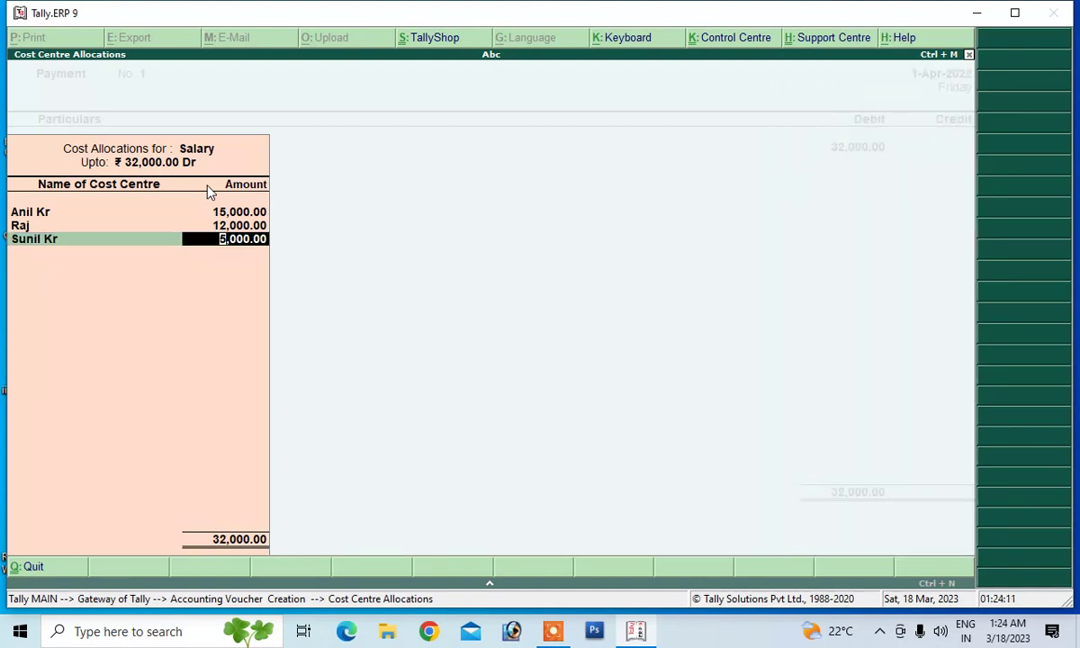
pyautogui.press('Return')
pyautogui.press('Return')
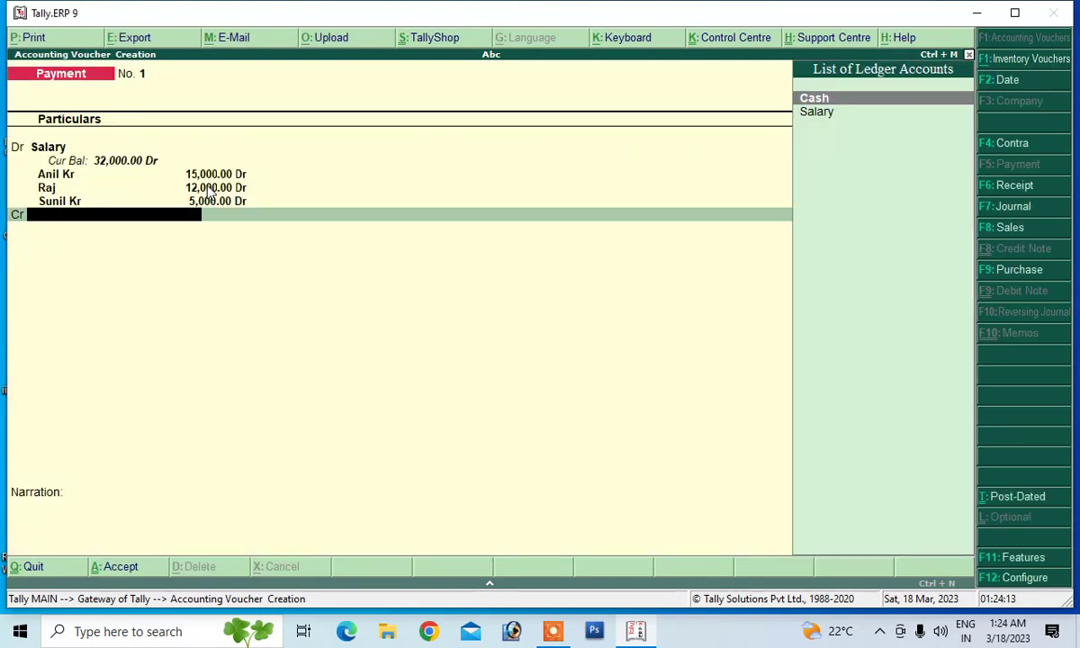
# Credit Cash with 32,000, save the payment voucher with the narration "being salary paid", and return to the Gateway of Tally
pyautogui.write('C')
pyautogui.press('Return')
pyautogui.press('Return')
pyautogui.press('Return')
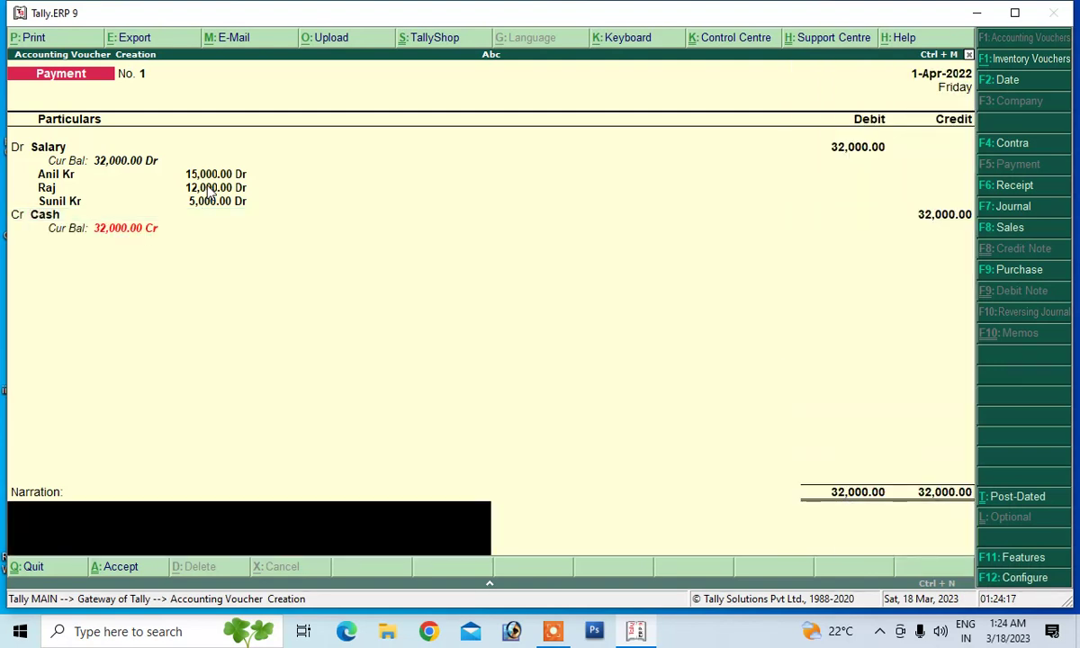
pyautogui.write('being salary pai')
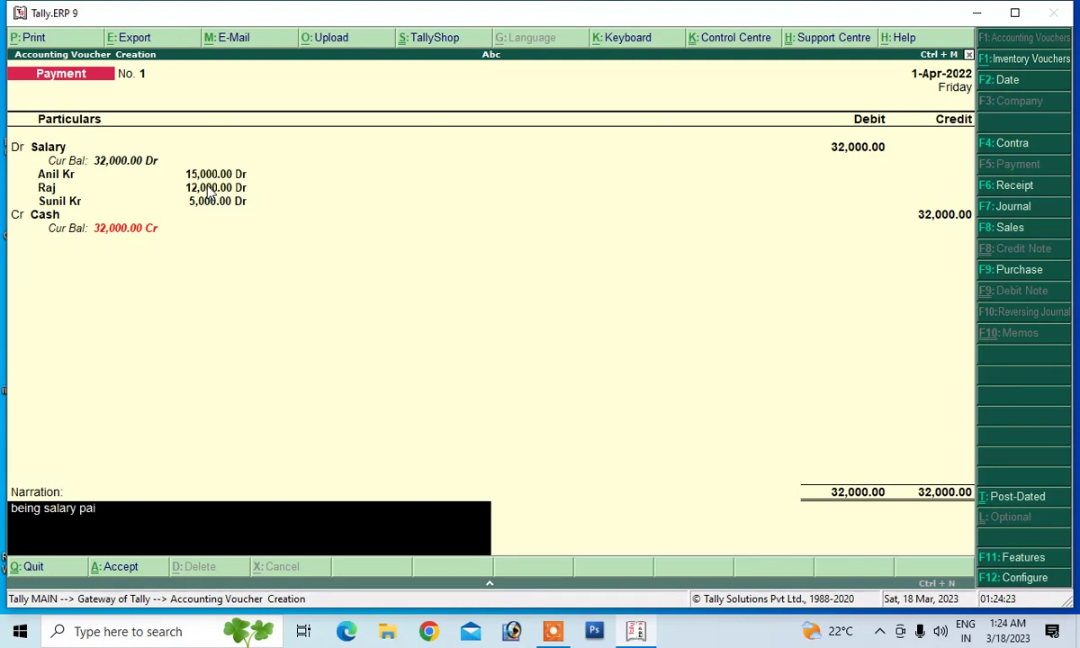
pyautogui.write('d')
pyautogui.press('Return')
pyautogui.press('Return')
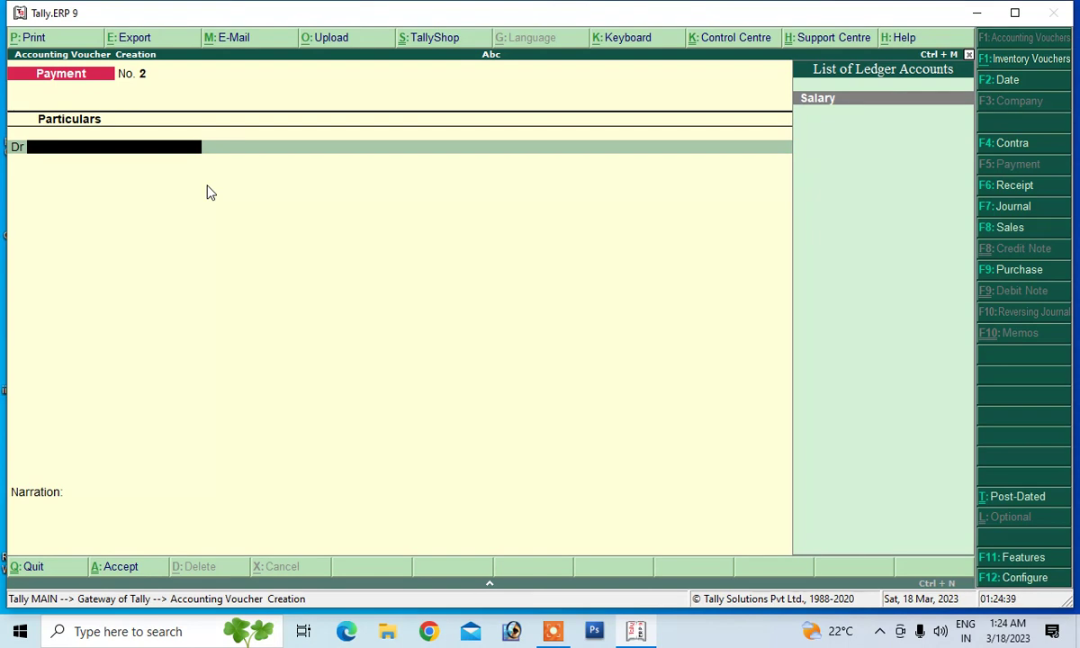
pyautogui.press('Escape')
pyautogui.press('Escape')
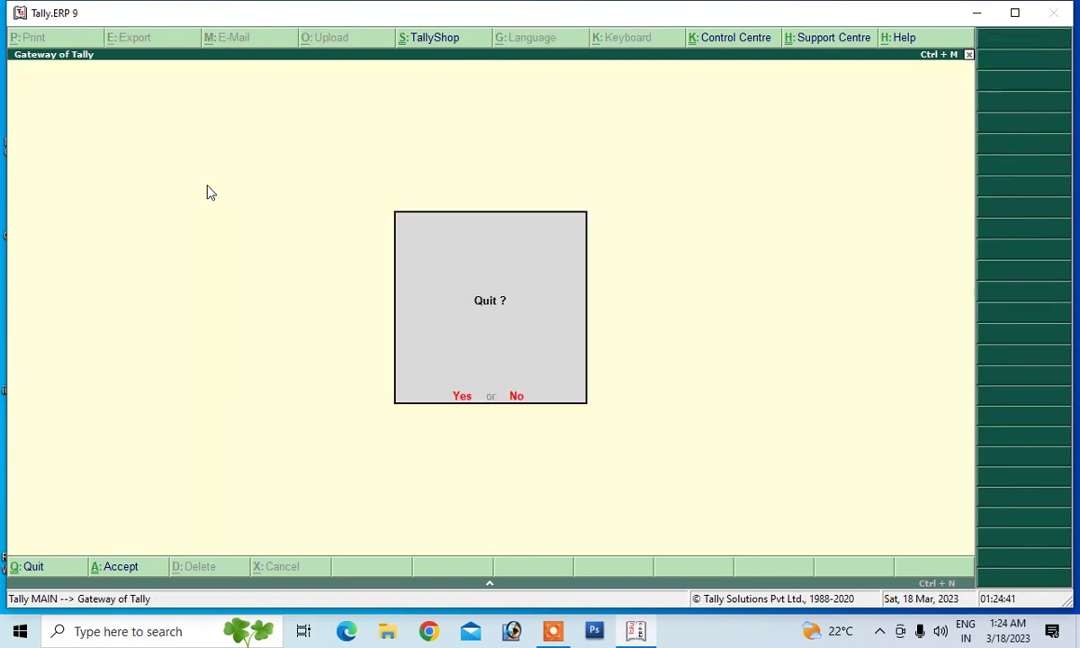
pyautogui.press('Escape')
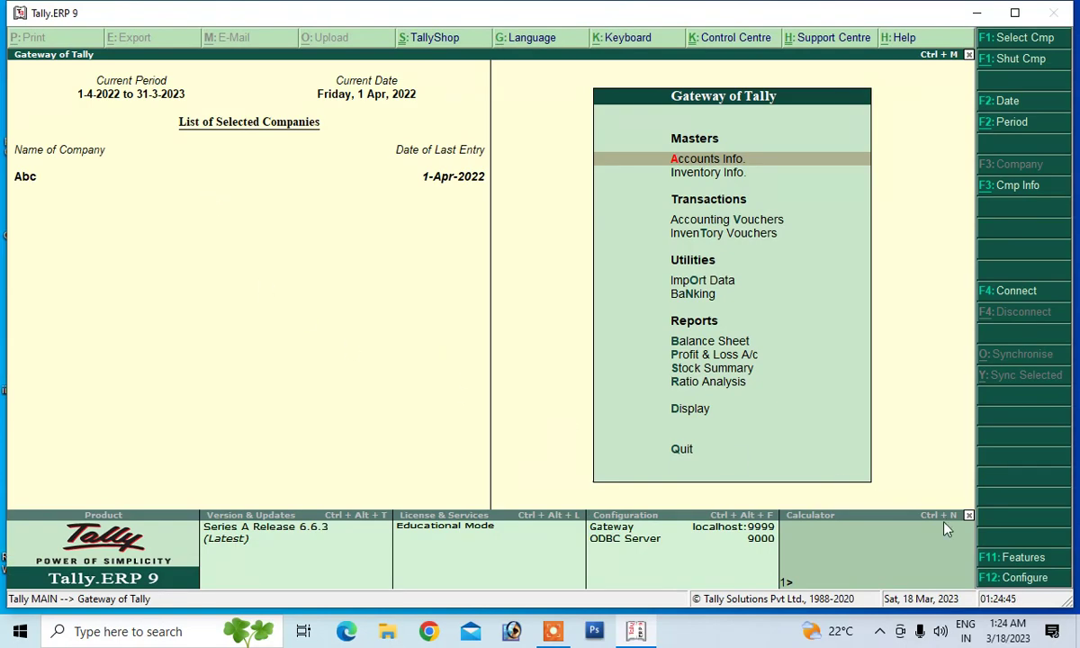
# Enable Maintain payroll in the company's accounting features, accept the change, and return to the Gateway of Tally
pyautogui.click(999, 558)
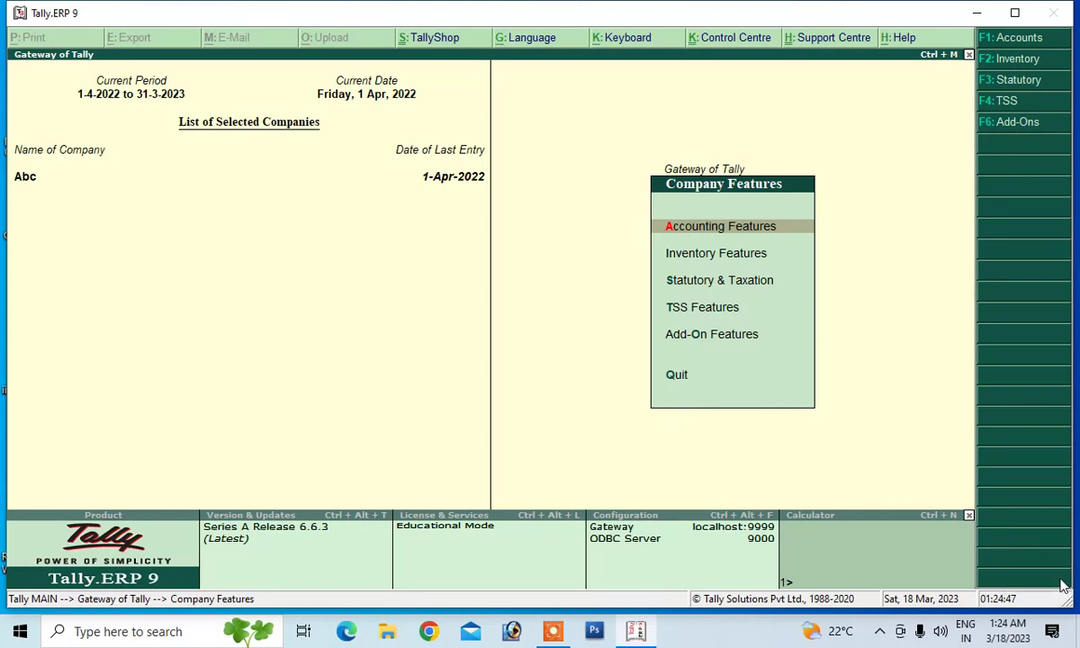
pyautogui.click(700, 233)
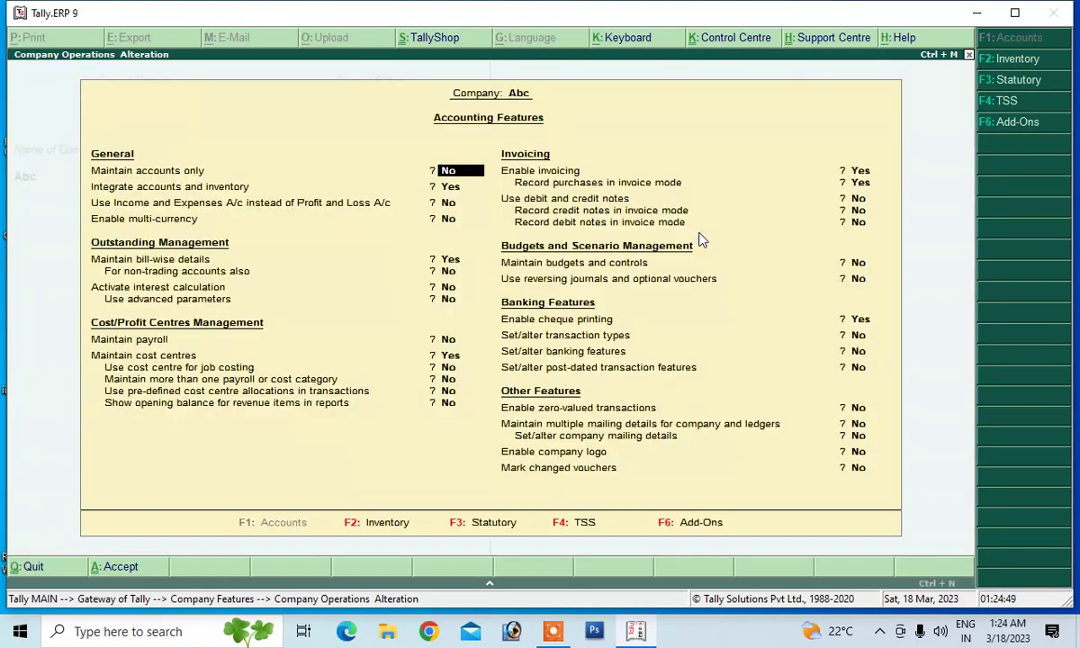
pyautogui.click(449, 340)
pyautogui.write('ye')
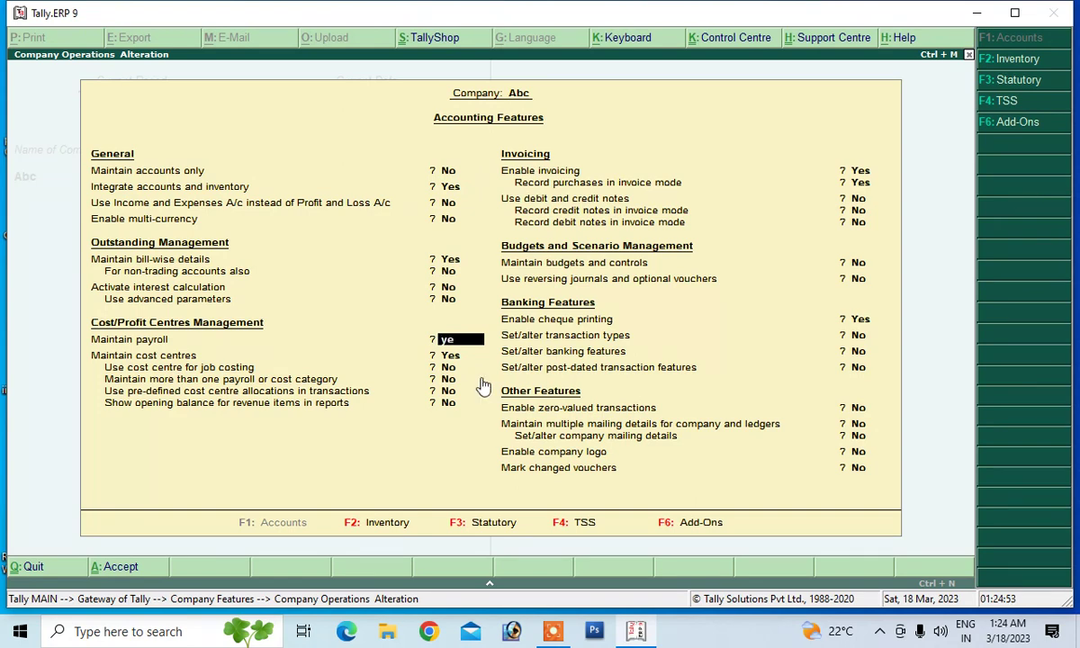
pyautogui.write('s')
pyautogui.press('Return')
pyautogui.press('Return')
pyautogui.press('Return')
pyautogui.press('Return')
pyautogui.press('Return')
pyautogui.press('Return')
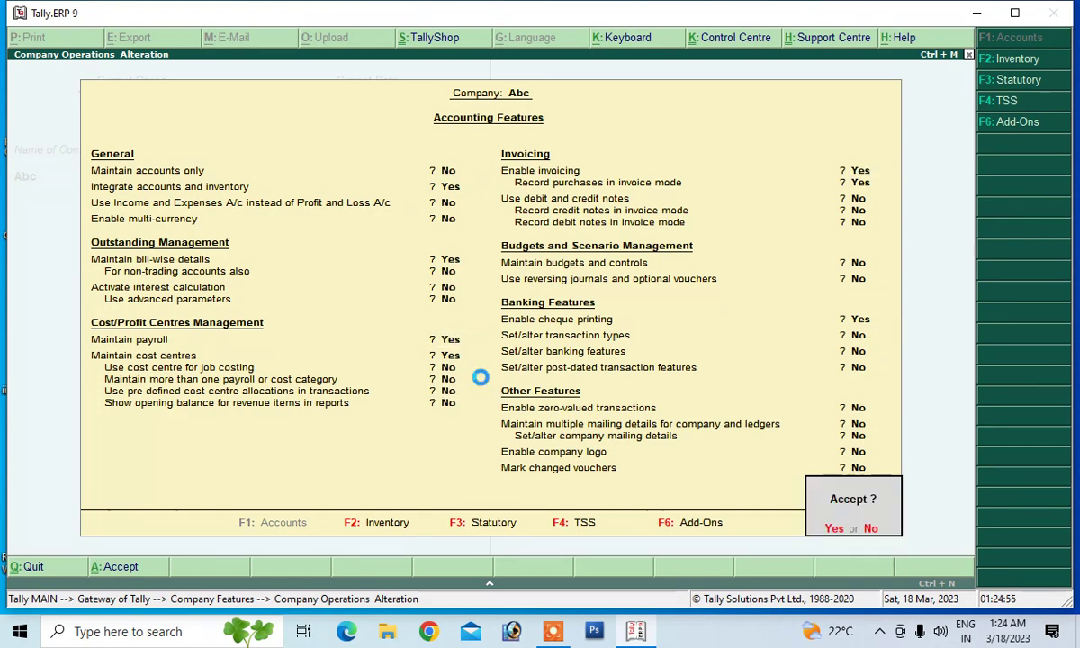
pyautogui.press('Escape')
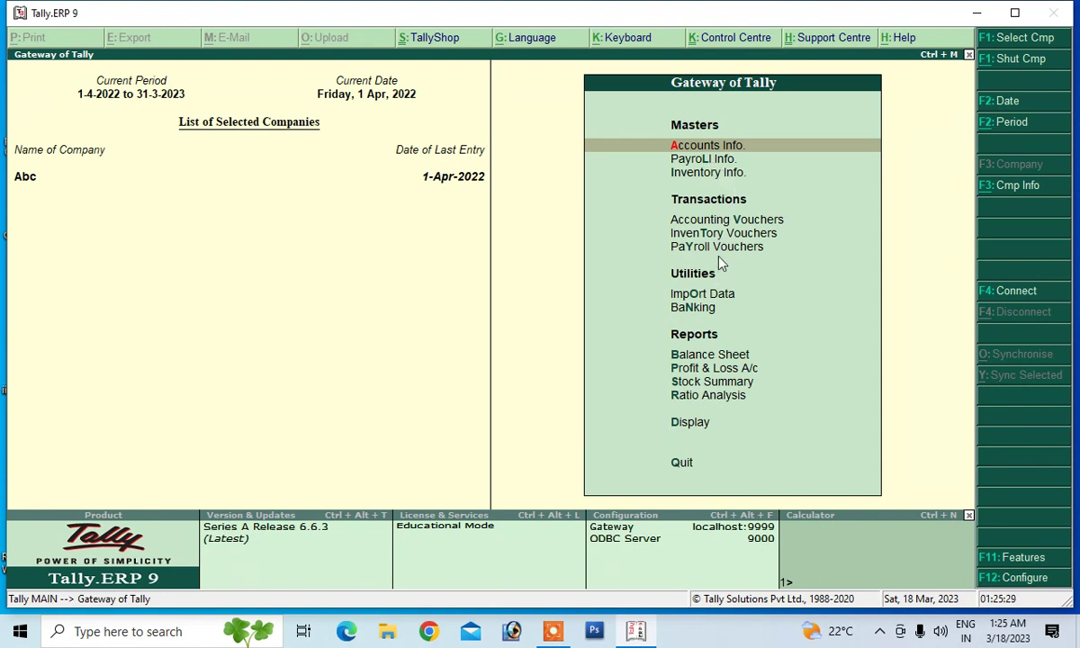
# Create a single employee group named Engineer under Primary, with salary details set to No, and accept it
pyautogui.press('Down')
pyautogui.press('Return')
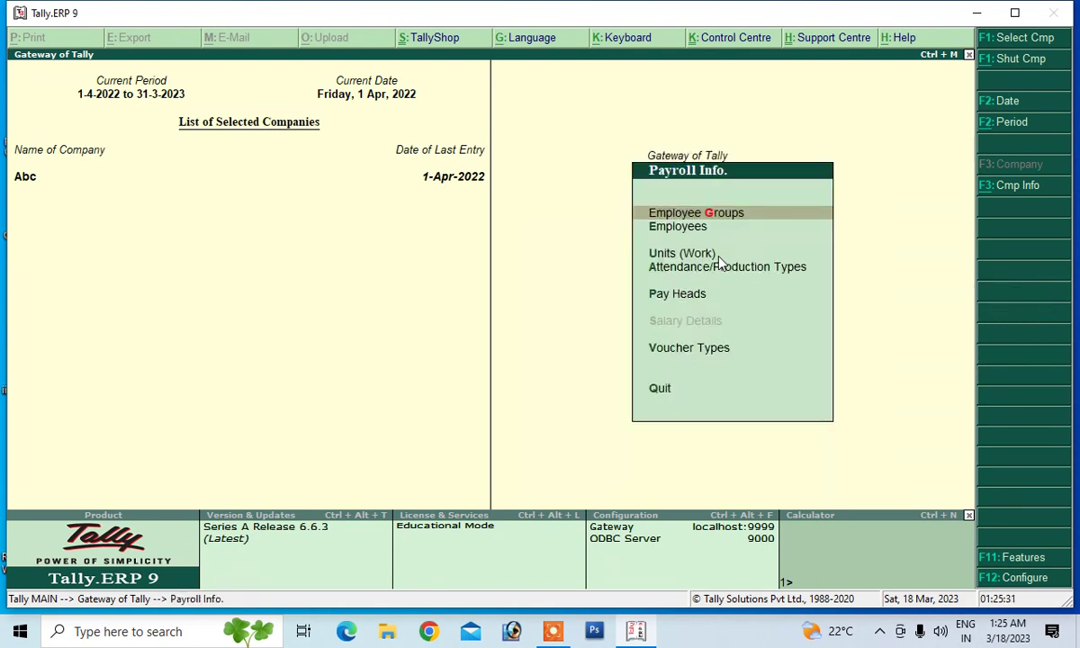
pyautogui.press('Return')
pyautogui.press('Return')
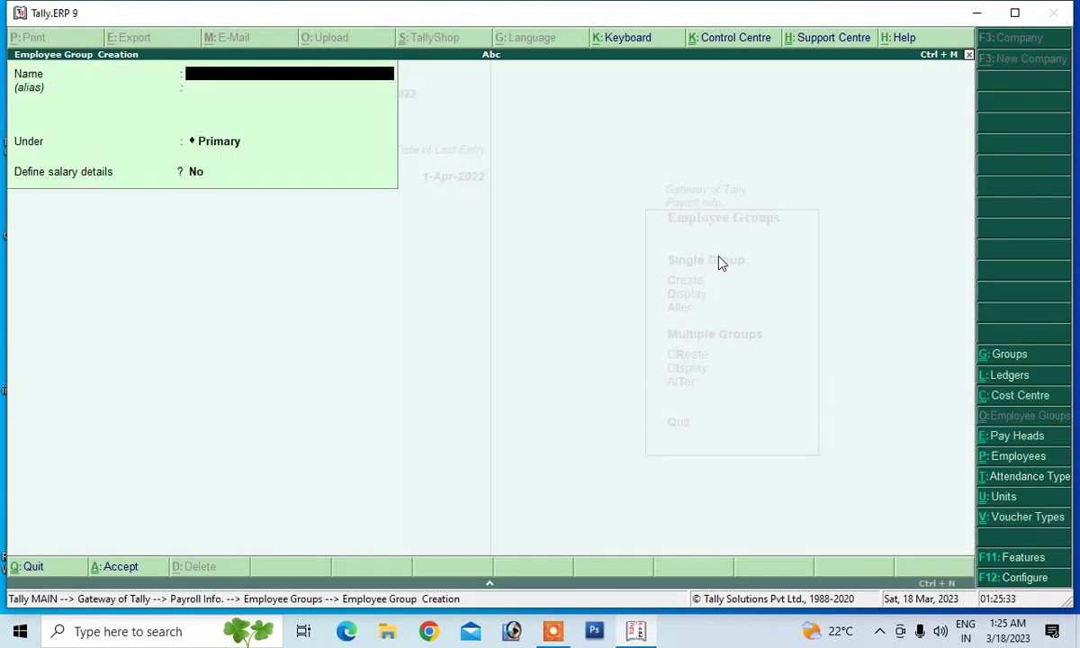
pyautogui.write('Engineer')
pyautogui.press('Return')
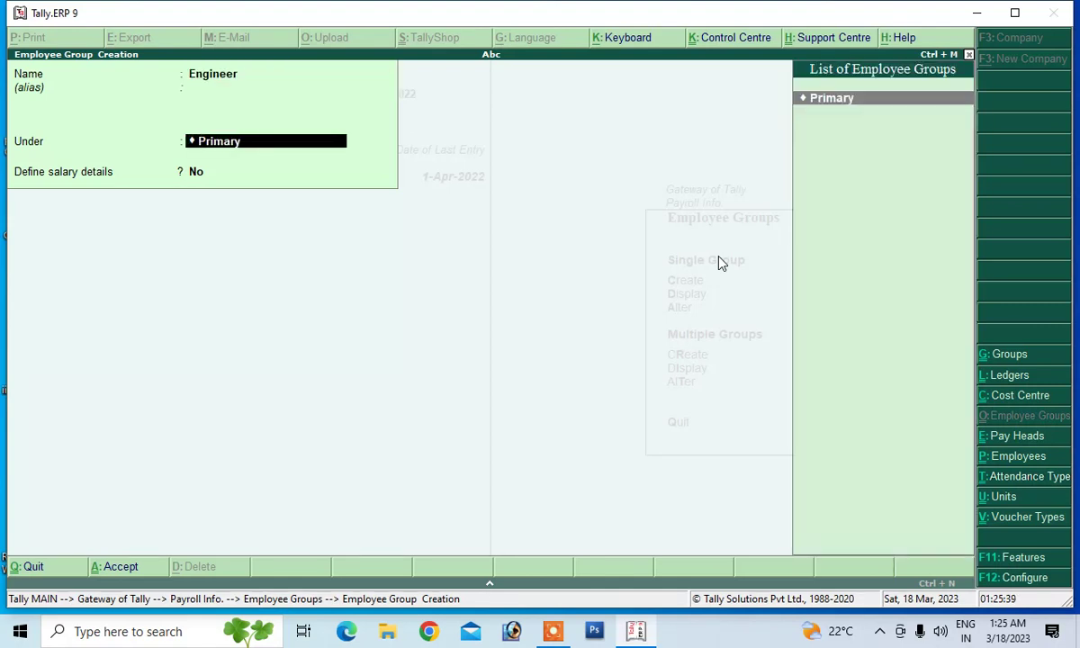
pyautogui.press('Return')
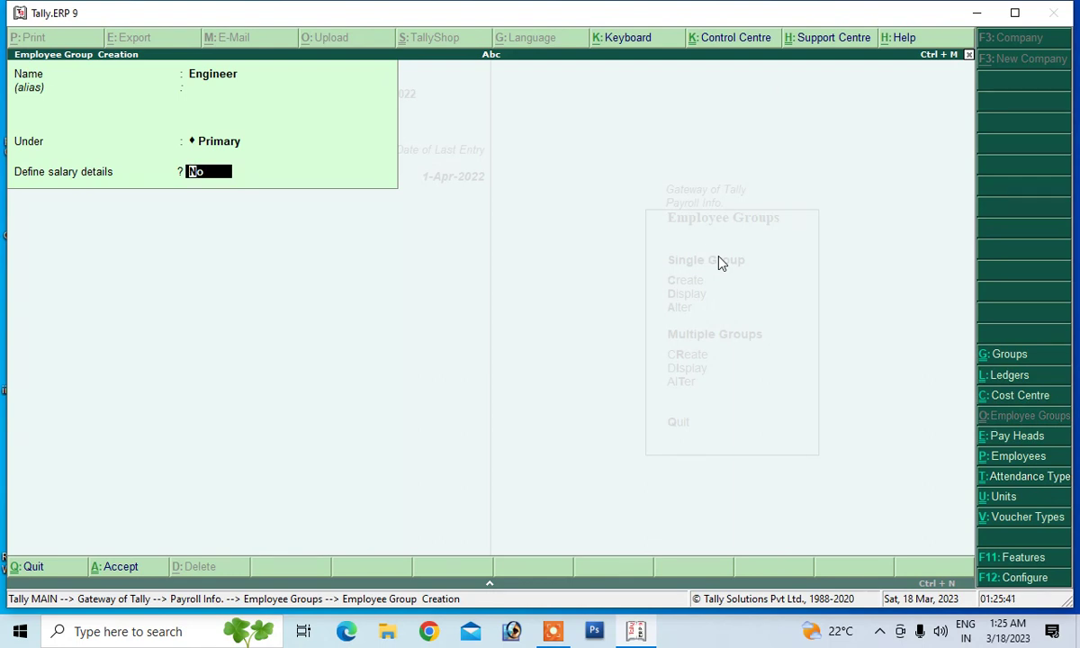
pyautogui.press('Return')
pyautogui.press('Return')
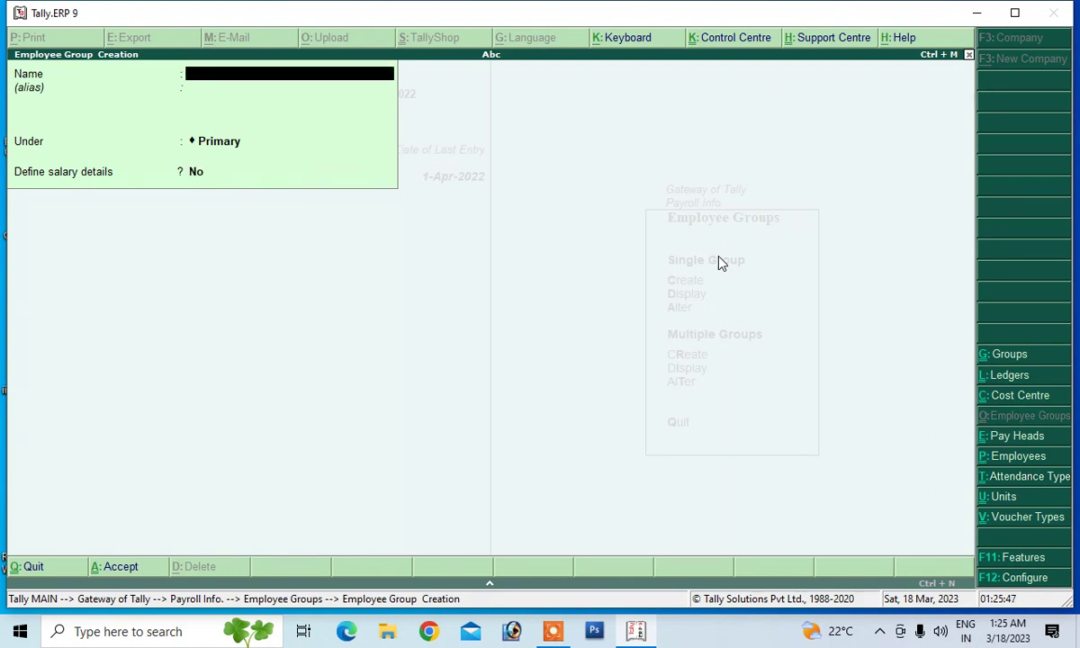
# Add an employee group named Worker under Primary without salary details, save it, and return to the payroll information options
pyautogui.write('Worker')
pyautogui.press('Return')
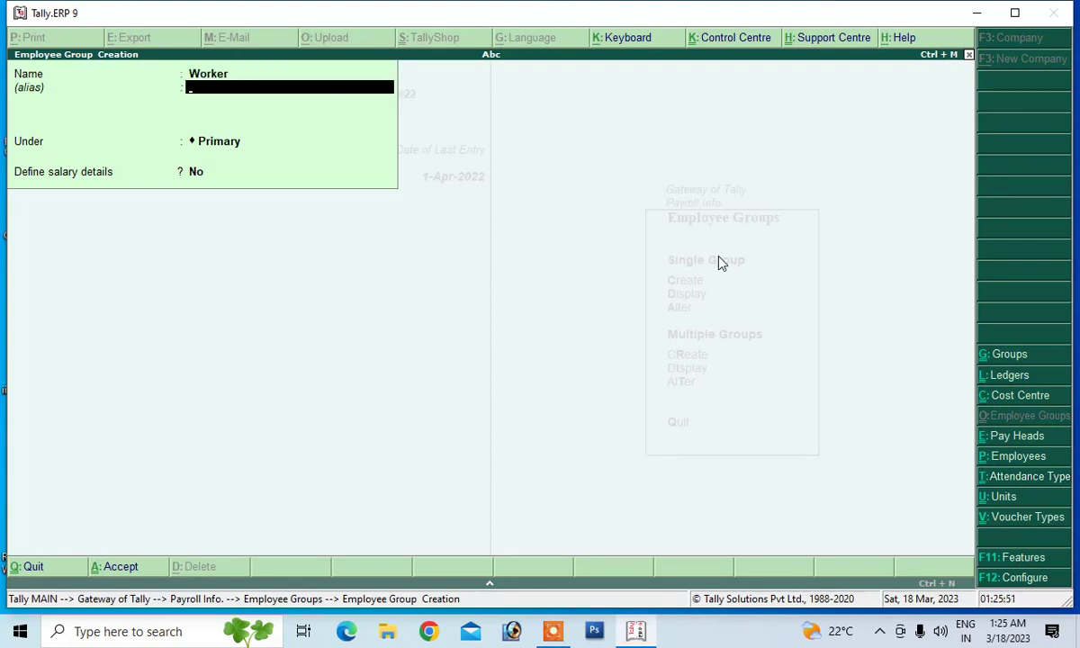
pyautogui.press('Return')
pyautogui.press('Return')
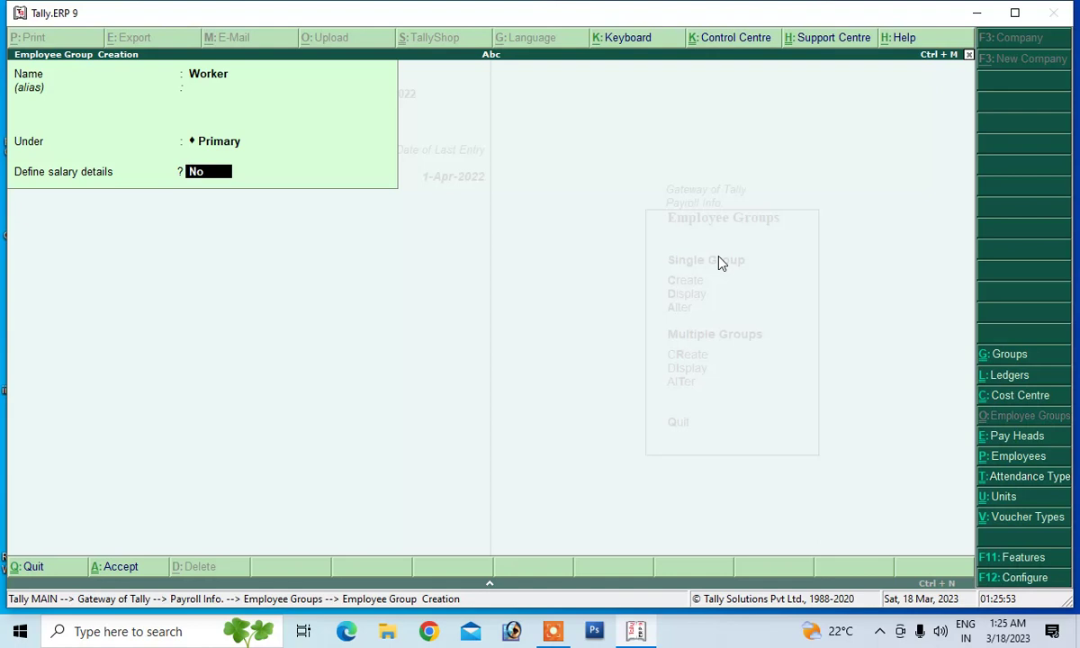
pyautogui.press('Return')
pyautogui.press('Return')
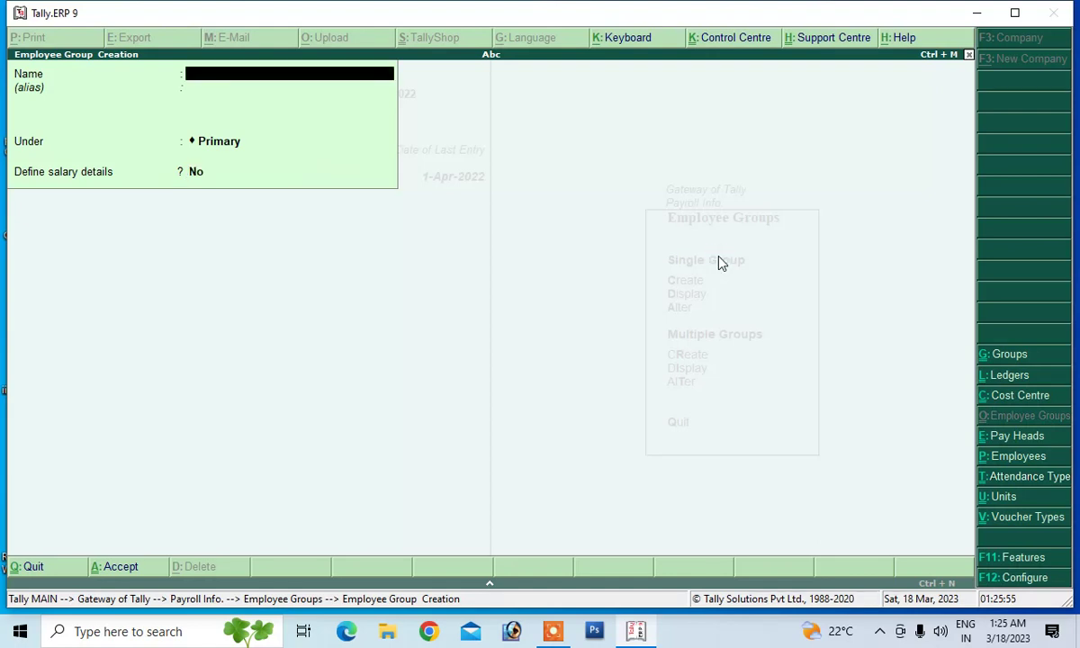
pyautogui.press('Escape')
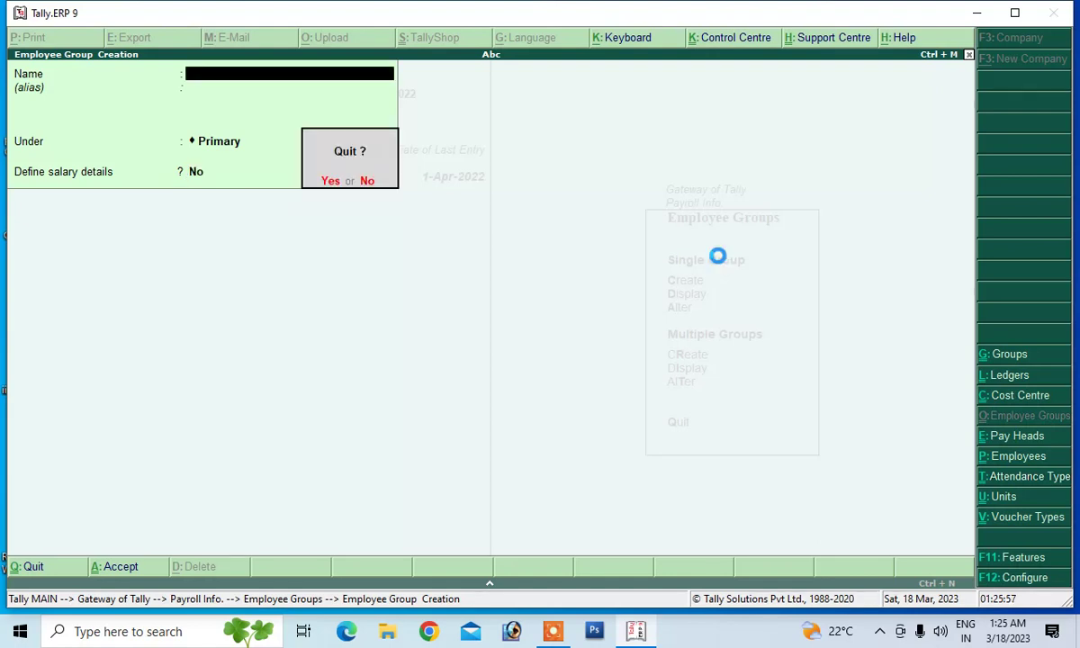
pyautogui.press('Return')
pyautogui.press('Escape')
# Start a single employee record with the employee's name, group Engineer, joining date 1-Apr-2022 and Define salary details set to No
pyautogui.press('Down')
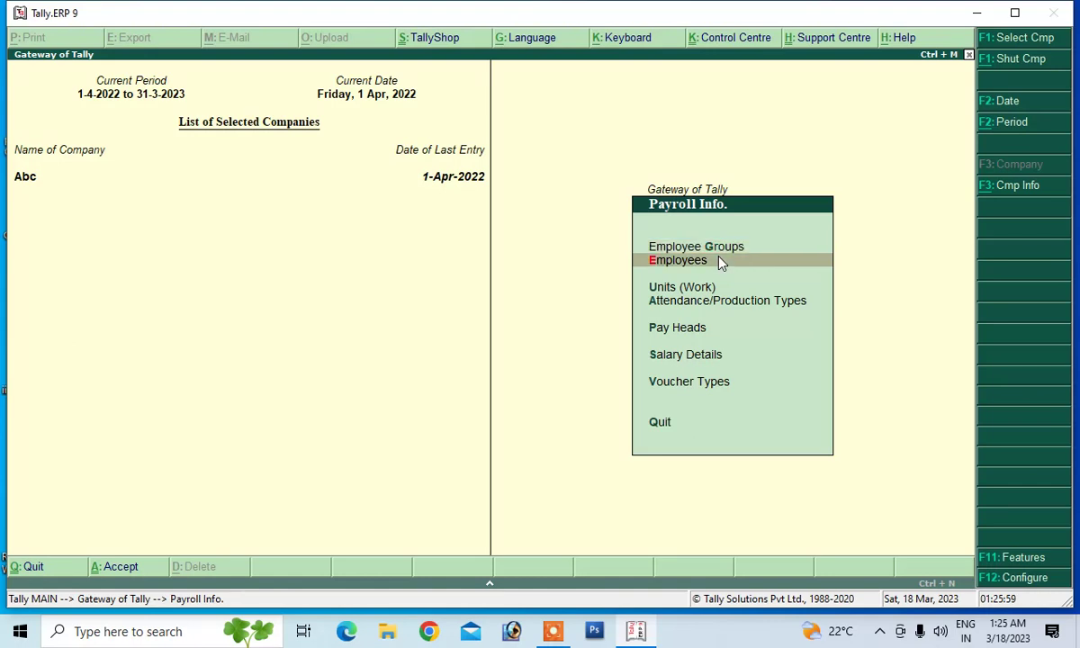
pyautogui.press('Return')
pyautogui.press('Return')
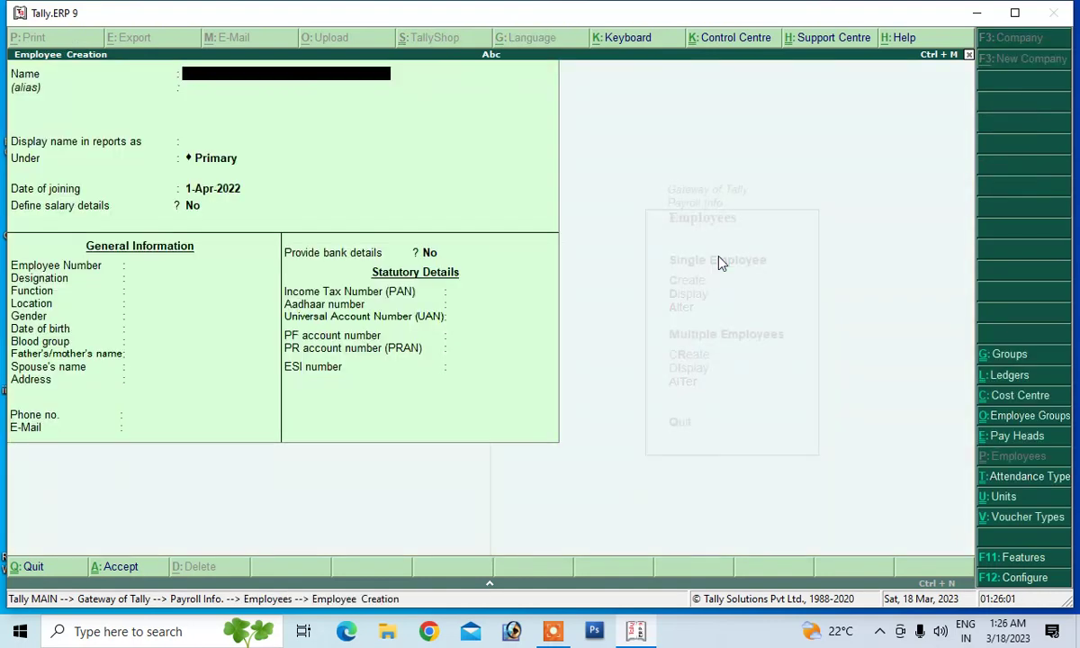
pyautogui.write('Rahu Kumar')
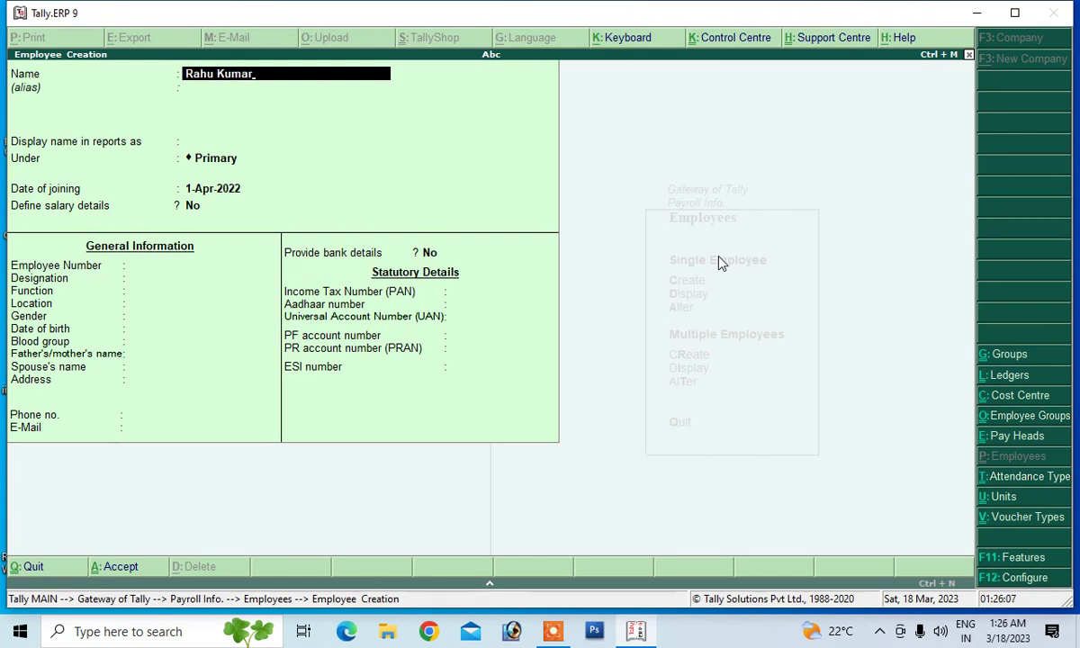
pyautogui.press('Return')
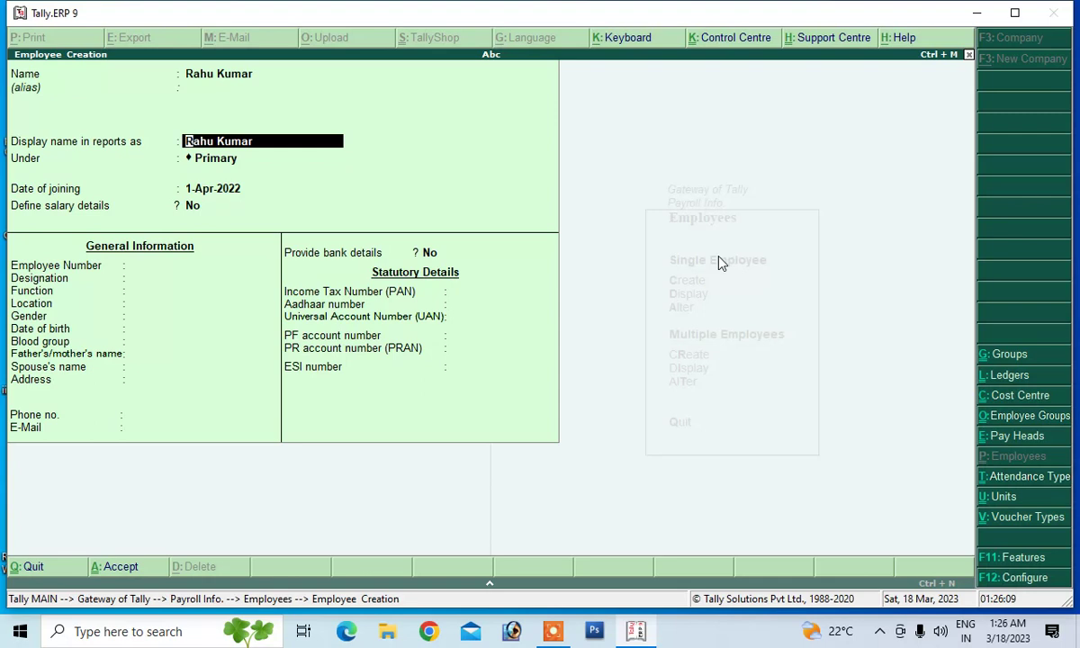
pyautogui.press('Return')
pyautogui.press('Down')
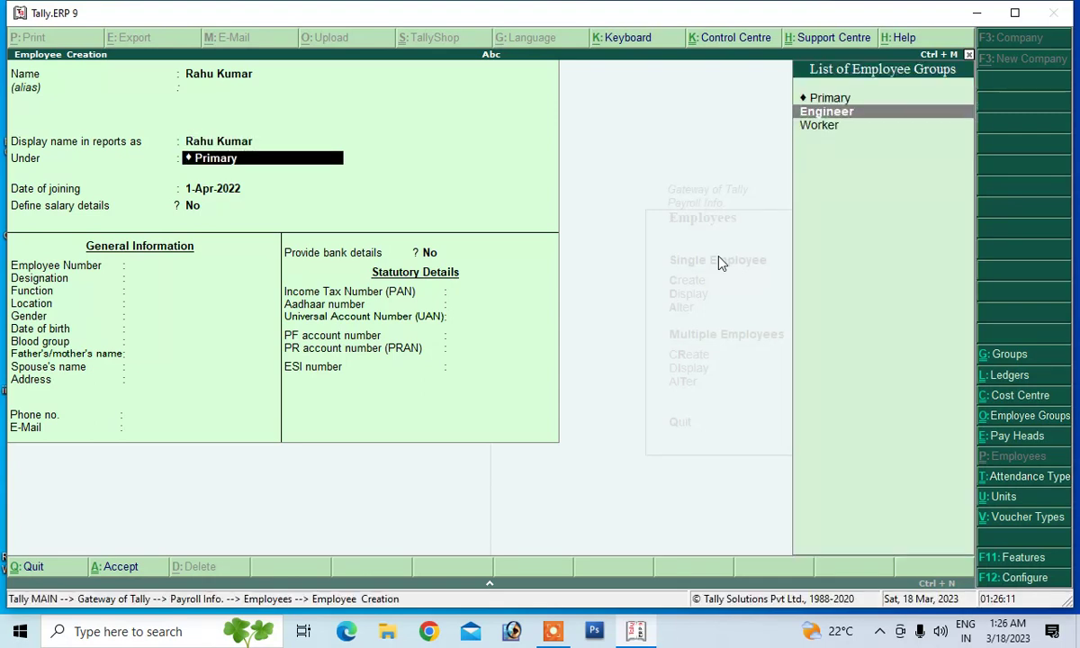
pyautogui.press('Return')
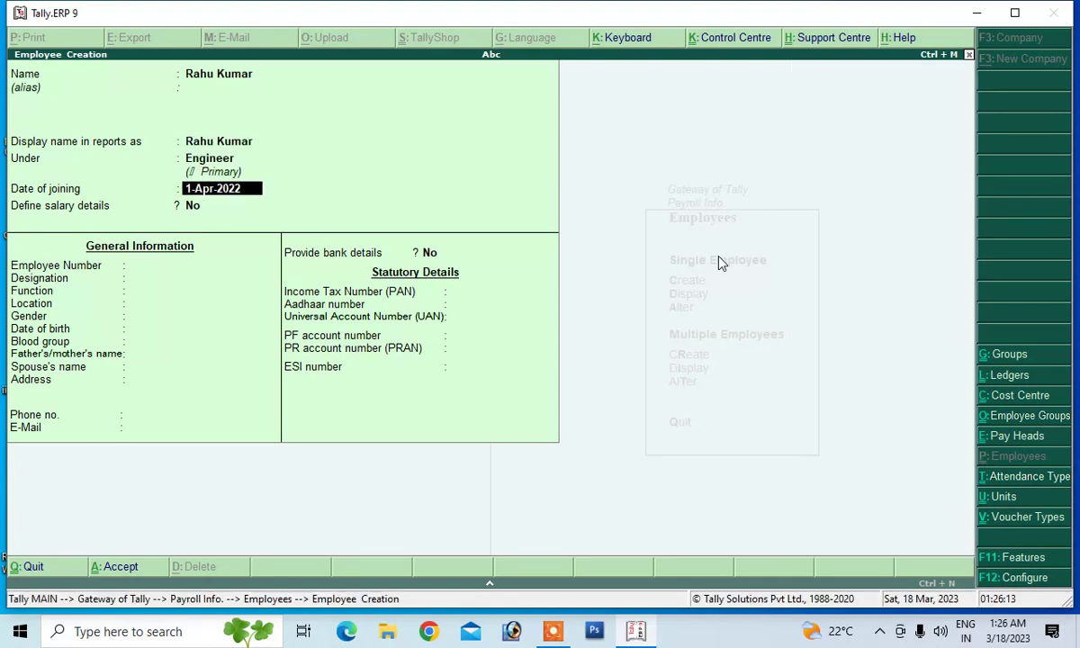
pyautogui.press('Return')
pyautogui.press('Return')
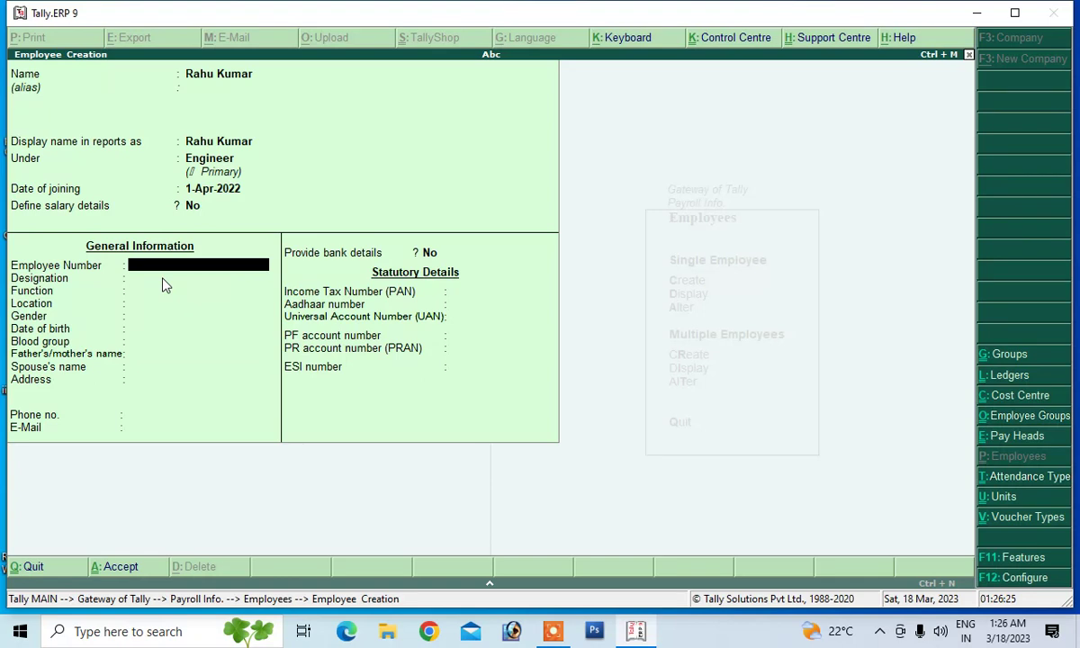
# Keep gender and blood group Unknown, bank details No and the other optional fields blank, and save the Engineer employee
pyautogui.press('Return')
pyautogui.press('Return')
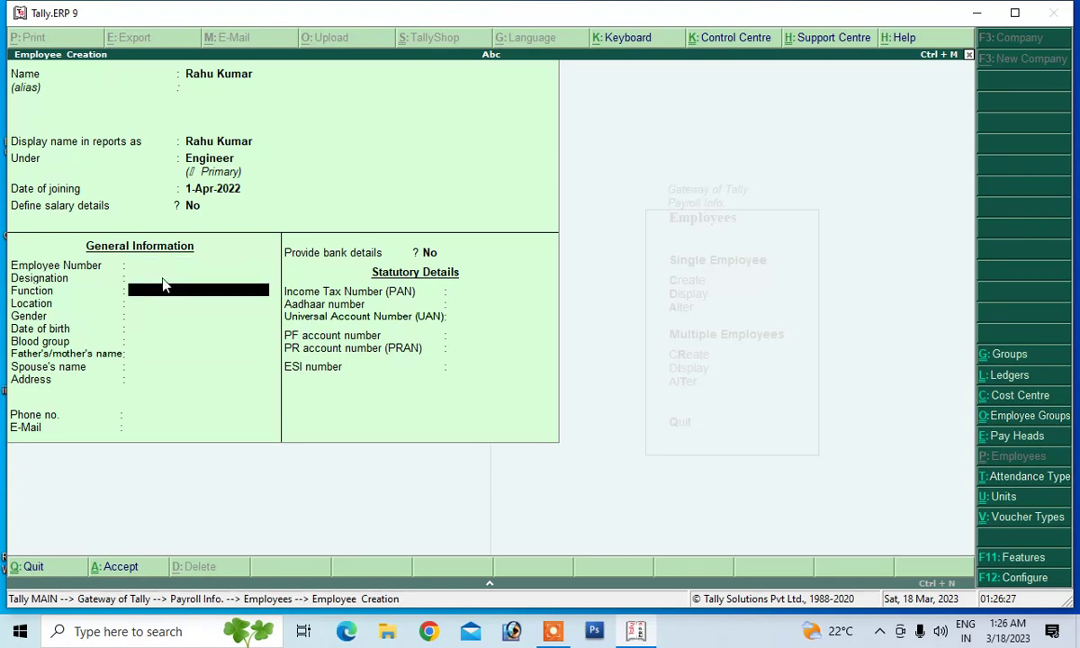
pyautogui.press('Return')
pyautogui.press('Return')
pyautogui.press('Return')
pyautogui.press('Return')
pyautogui.press('Return')
pyautogui.press('Return')
pyautogui.press('Return')
pyautogui.press('Return')
pyautogui.press('Return')
pyautogui.press('Return')
pyautogui.press('Return')
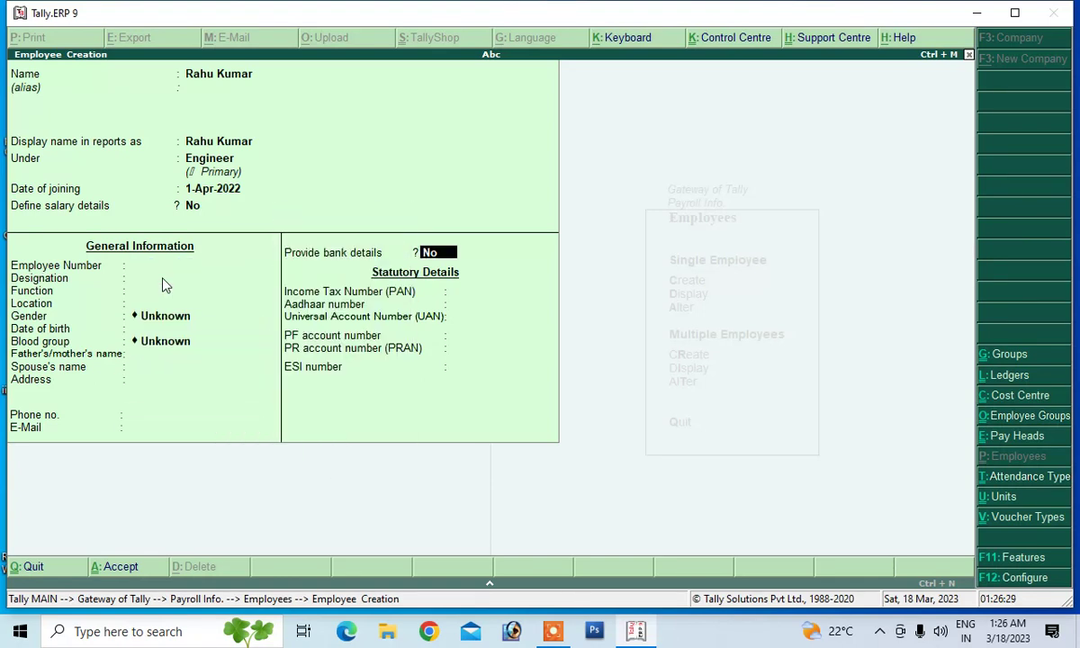
pyautogui.press('Return')
pyautogui.press('Return')
pyautogui.press('Return')
pyautogui.press('Return')
pyautogui.press('Return')
pyautogui.press('Return')
pyautogui.press('Return')
pyautogui.write('y')
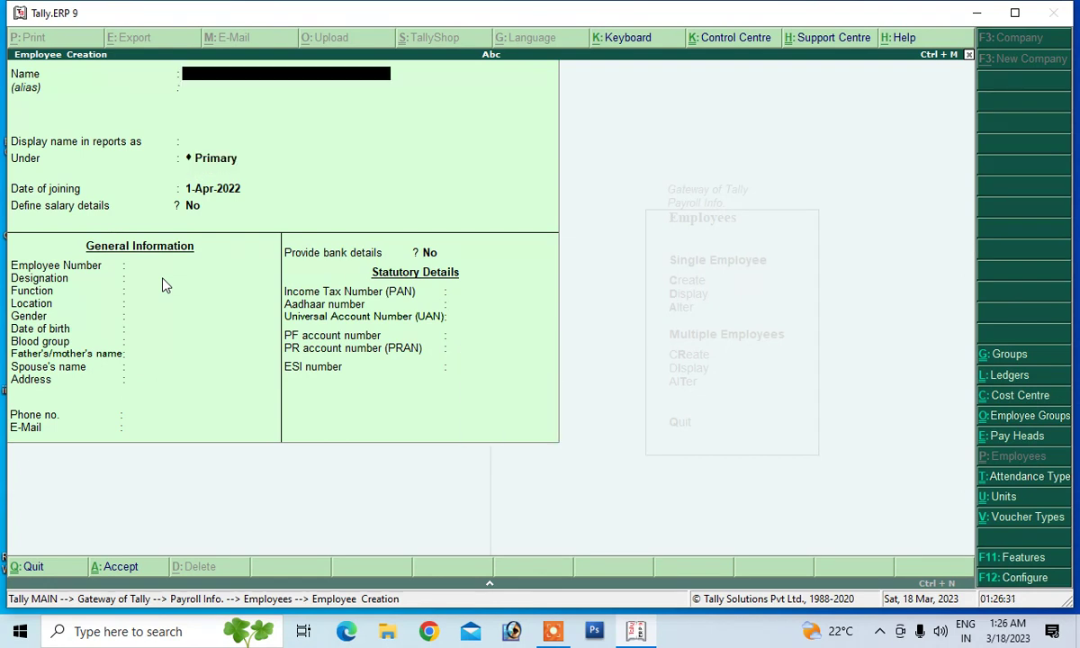
# Enter the second employee's name, place the employee under the Worker group and keep 1-Apr-2022 as the joining date
pyautogui.write('Sonu')
pyautogui.press('Return')
pyautogui.press('Return')
pyautogui.press('Return')
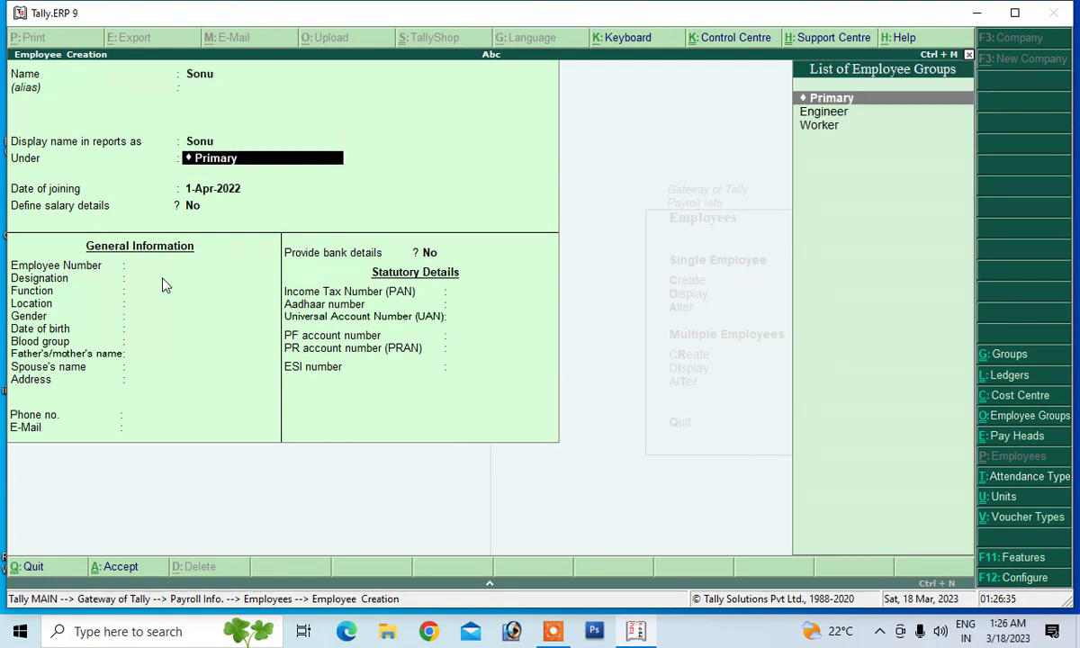
pyautogui.press('Down')
pyautogui.press('Down')
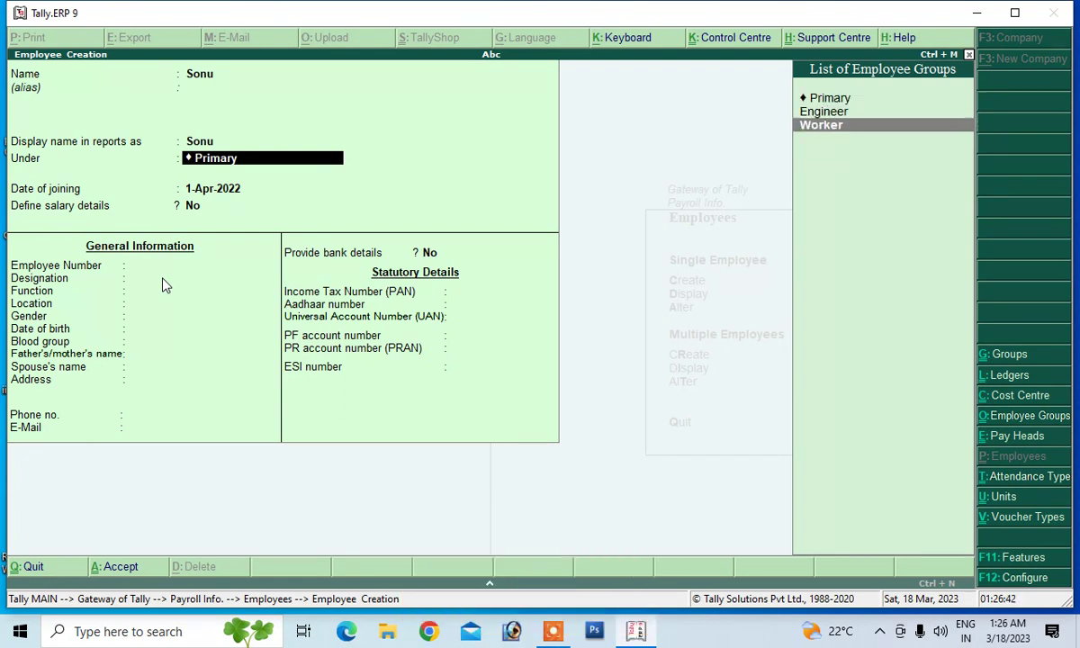
pyautogui.press('Return')
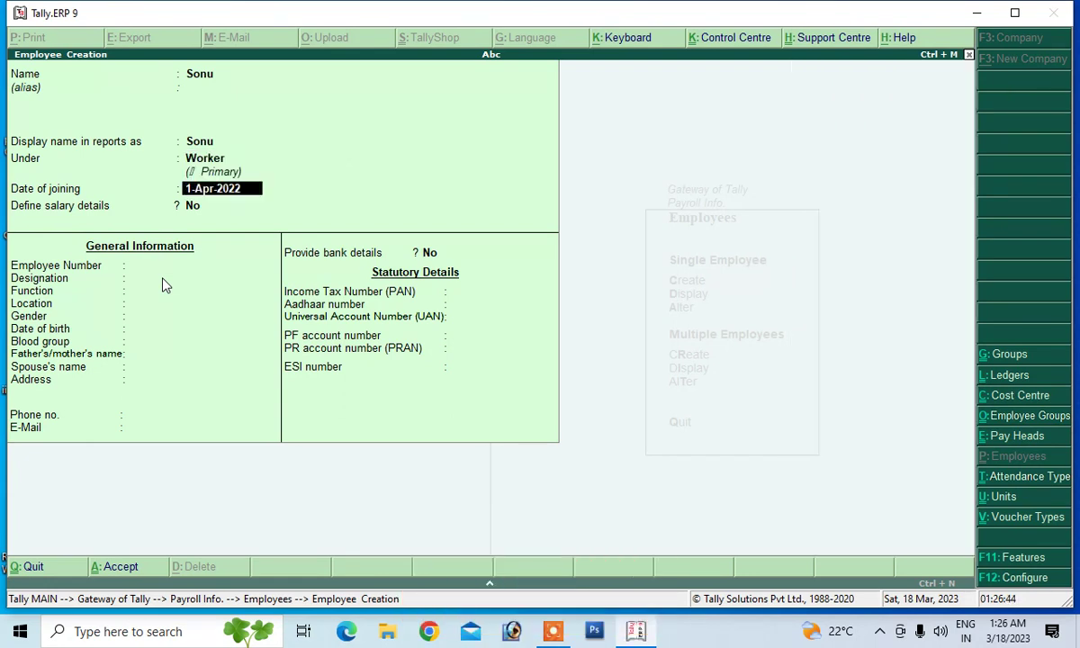
pyautogui.press('Return')
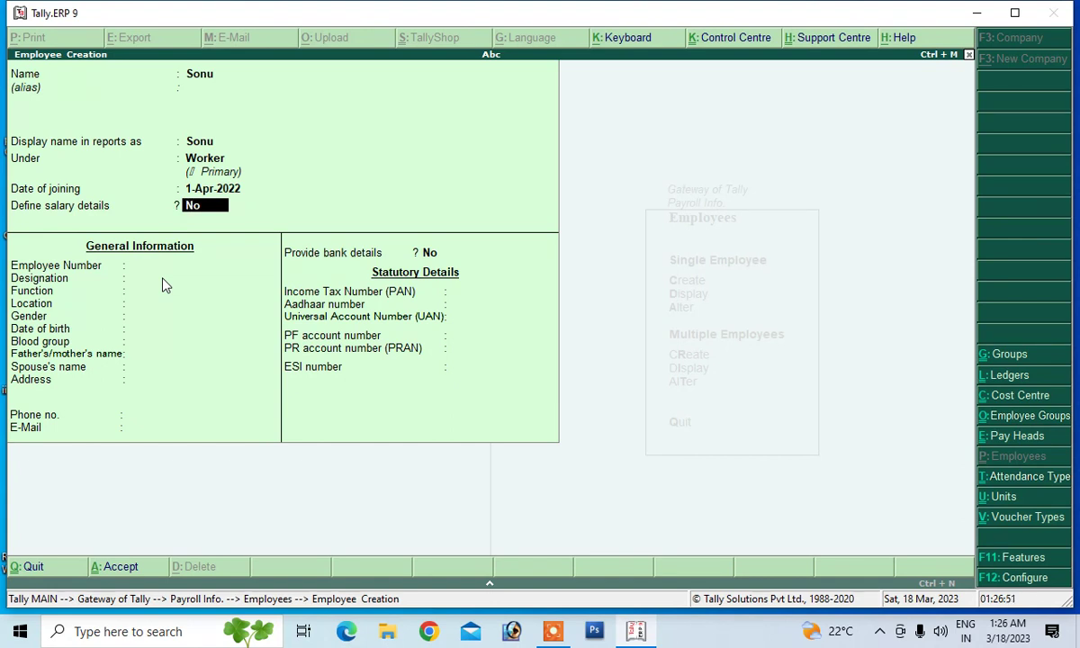
# Save the Worker employee without salary, bank or optional details, and return to the payroll information options
pyautogui.press('Return')
pyautogui.press('Return')
pyautogui.press('Return')
pyautogui.press('Return')
pyautogui.press('Return')
pyautogui.press('Return')
pyautogui.press('Return')
pyautogui.press('Return')
pyautogui.press('Return')
pyautogui.press('Return')
pyautogui.press('Return')
pyautogui.press('Return')
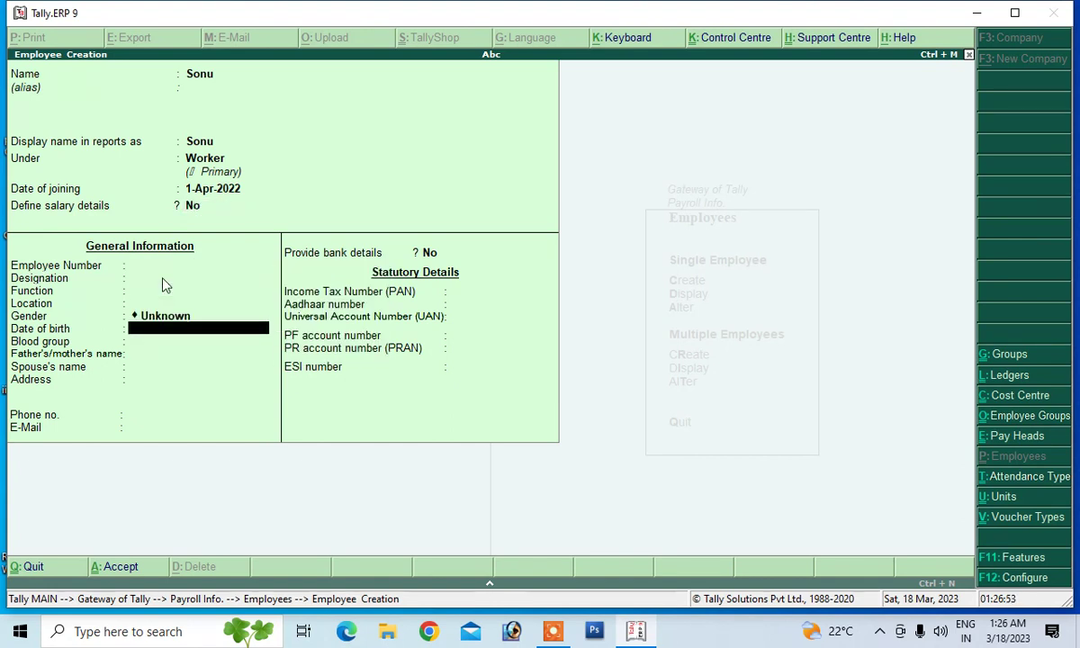
pyautogui.press('Return')
pyautogui.press('Return')
pyautogui.press('Return')
pyautogui.press('Return')
pyautogui.press('Return')
pyautogui.press('Return')
pyautogui.press('Return')
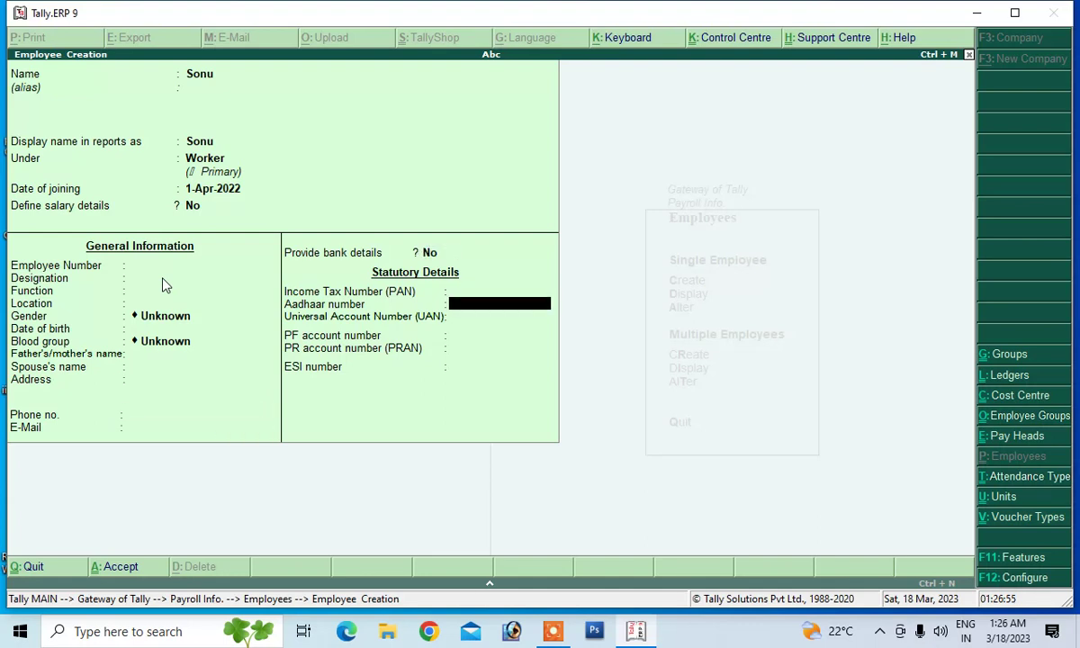
pyautogui.press('Return')
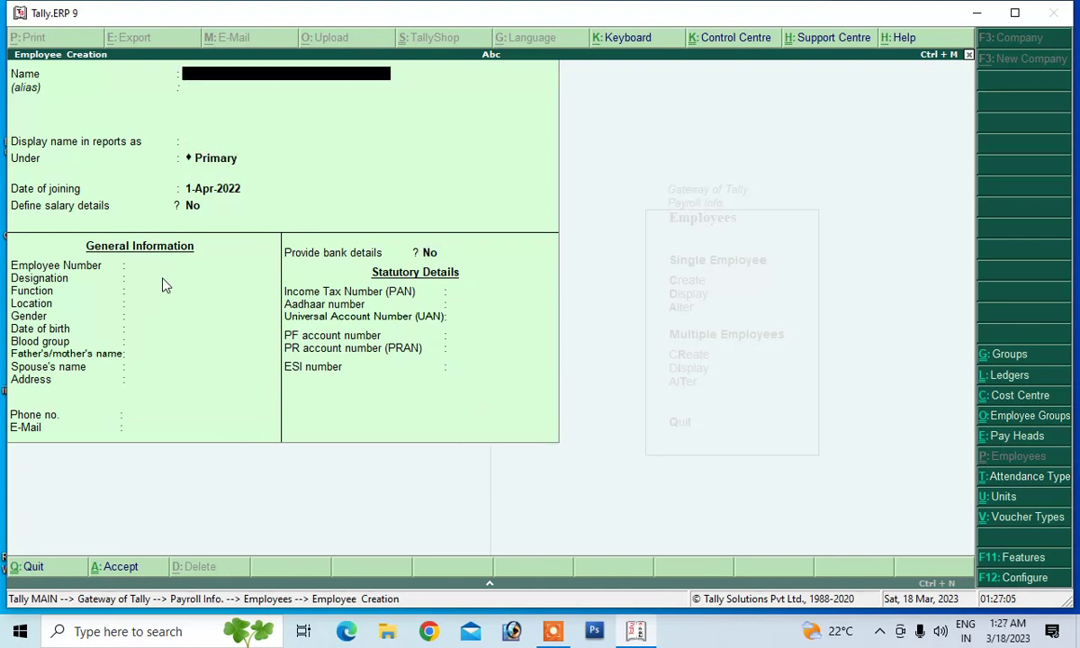
pyautogui.press('Escape')
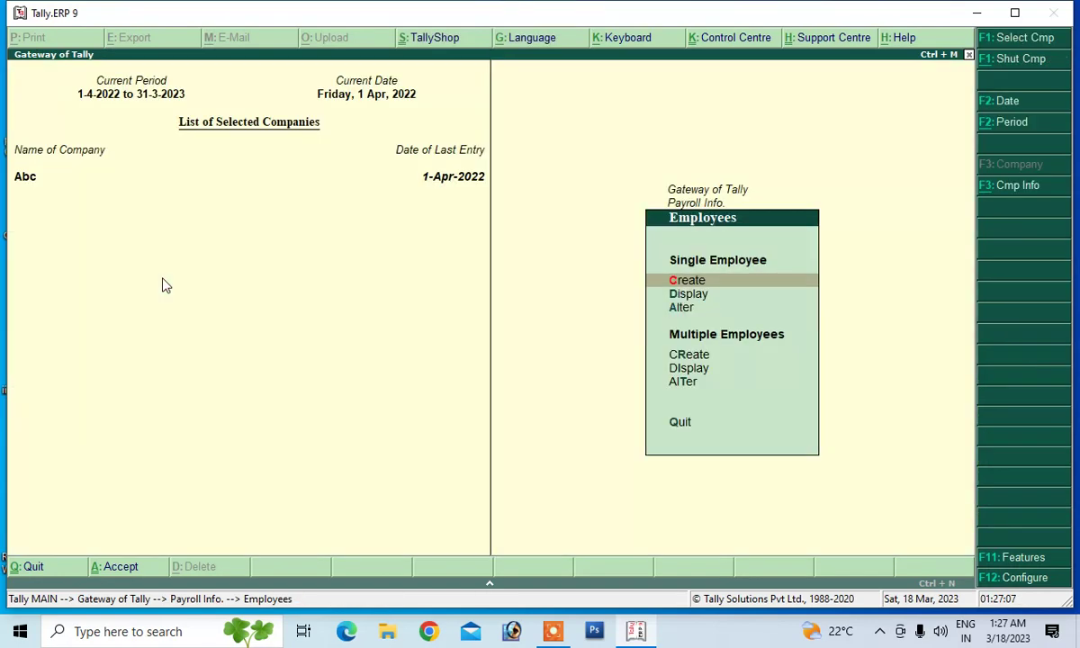
pyautogui.press('Escape')
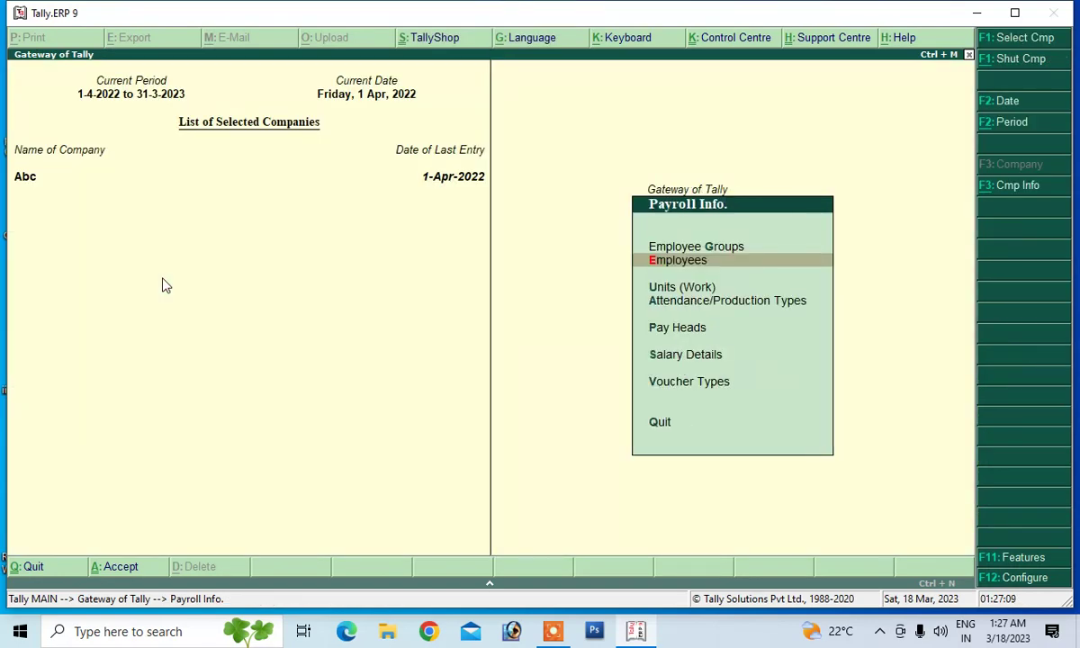
pyautogui.press('Down')
pyautogui.press('Down')
pyautogui.press('Down')
pyautogui.press('Return')
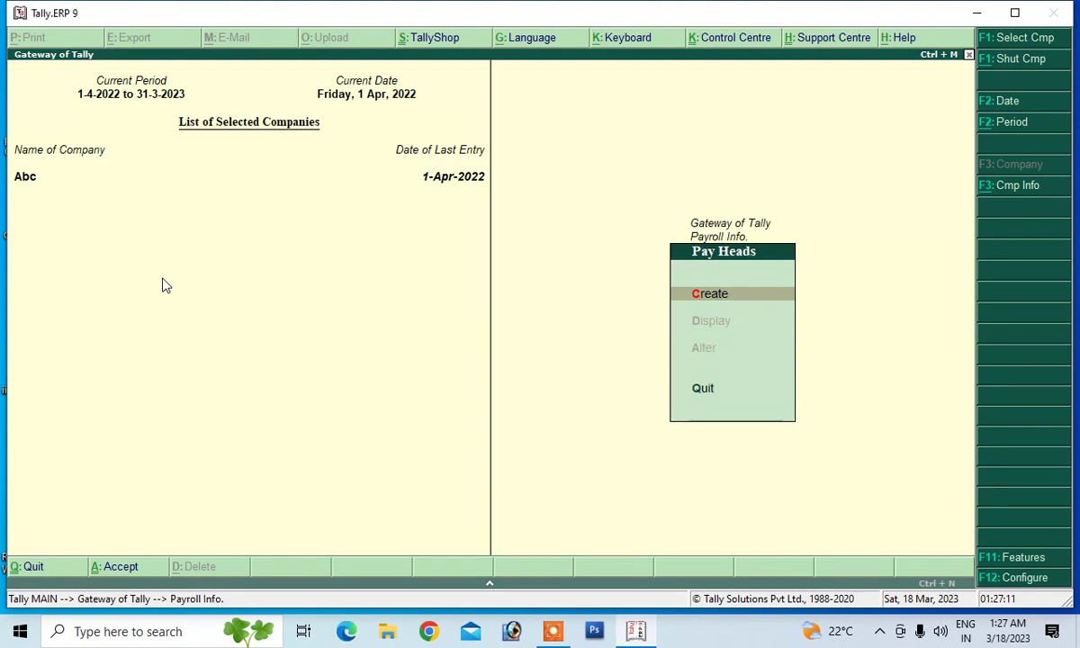
pyautogui.press('Escape')
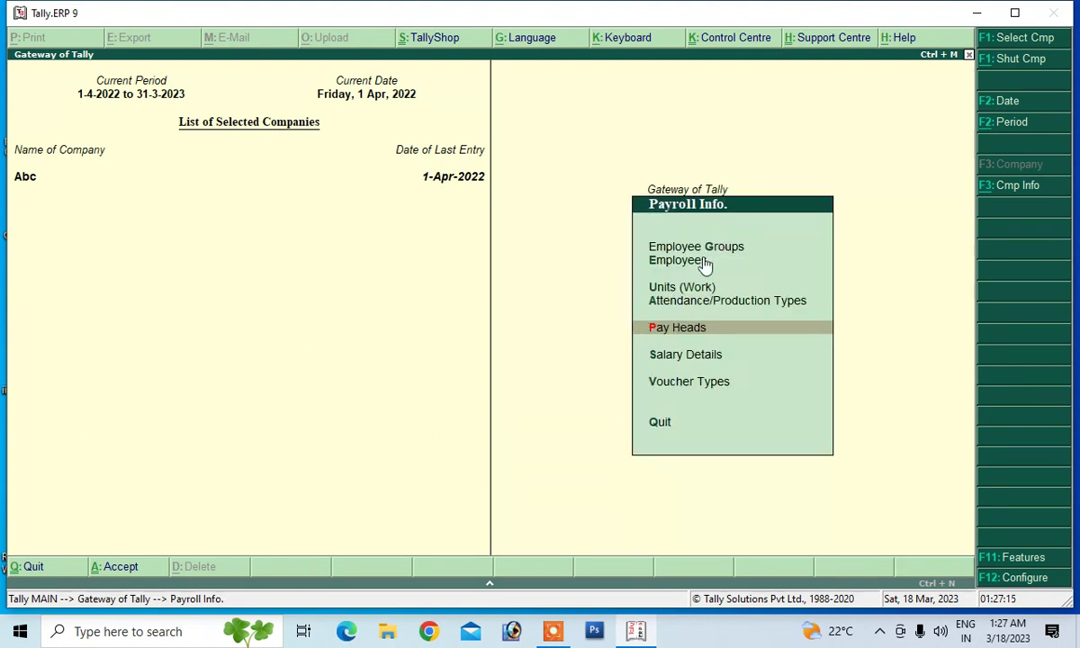
# Start a new pay head named Basic Salary with type Earnings for Employees and income type Fixed
pyautogui.click(671, 329)
pyautogui.press('Return')
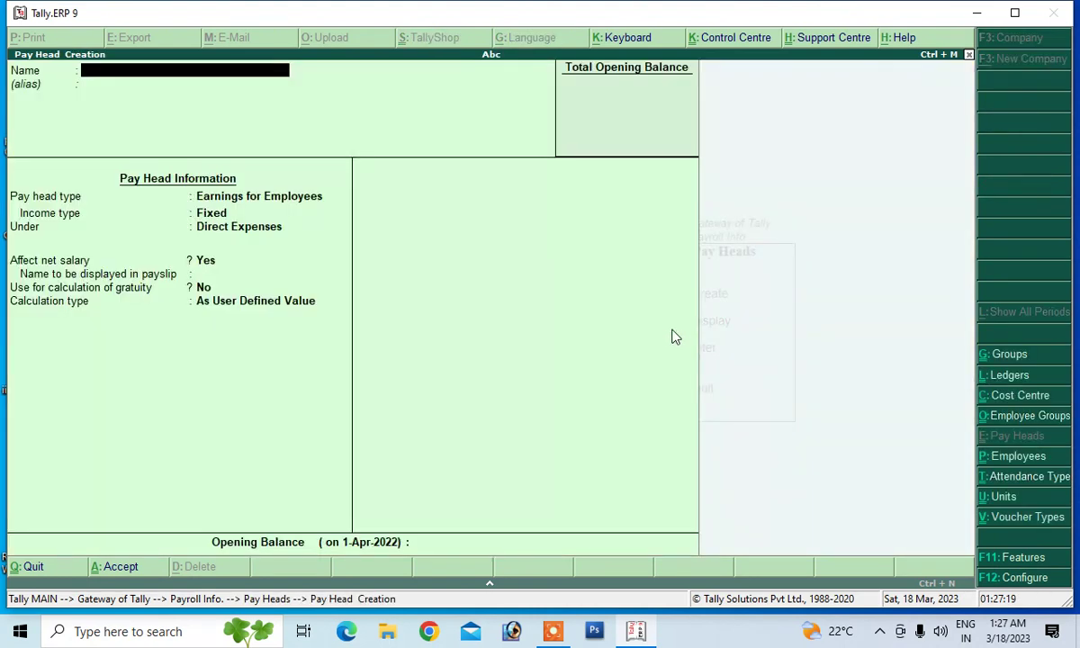
pyautogui.write('Basic Salary')
pyautogui.press('Return')
pyautogui.press('Return')
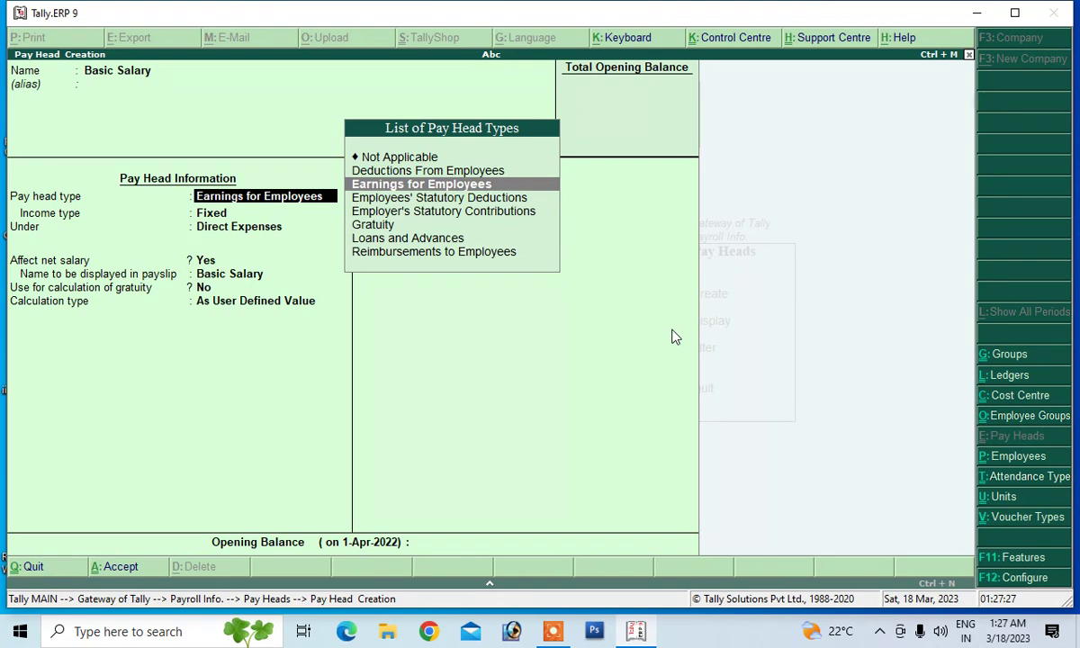
pyautogui.press('Return')
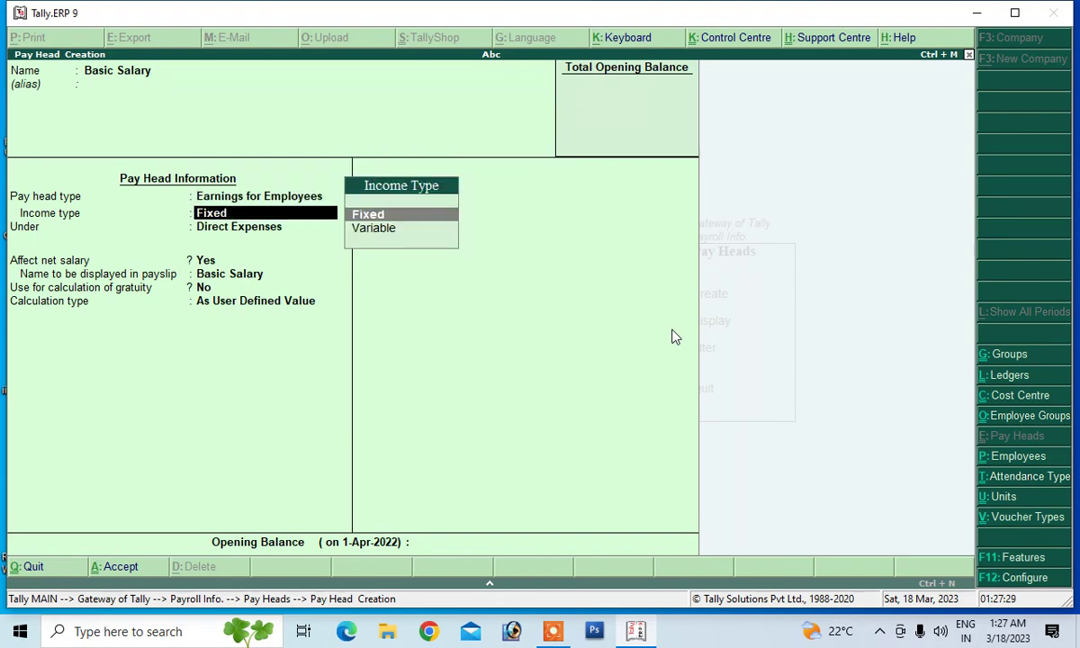
pyautogui.press('Return')
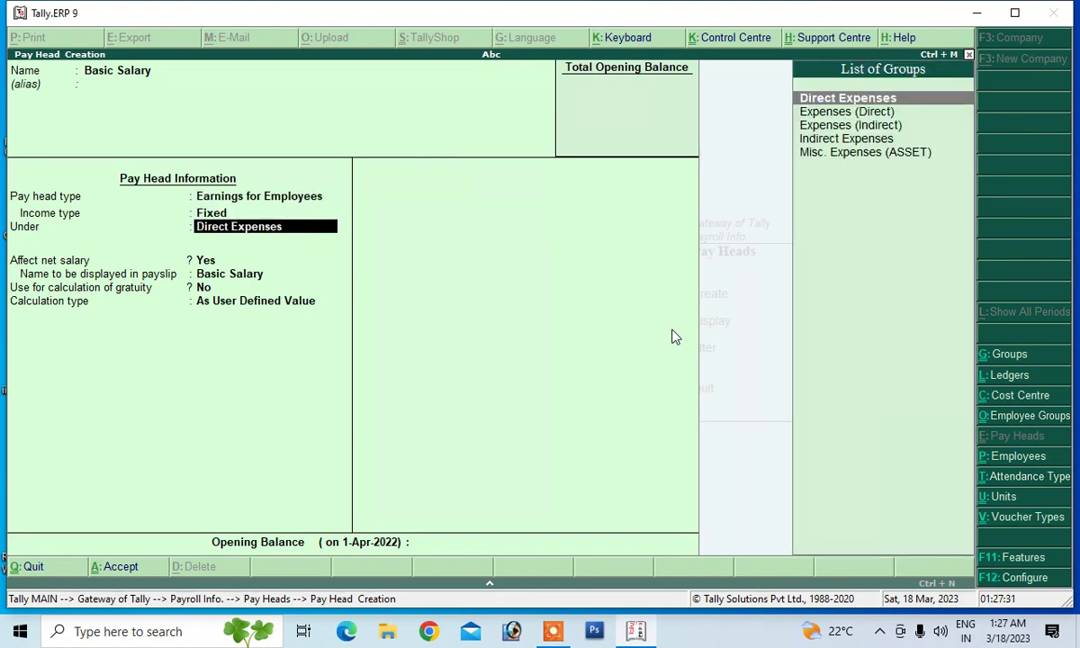
# Place Basic Salary under Indirect Expenses, affecting net salary, with gratuity No and calculation As User Defined Value, and save it
pyautogui.write('i')
pyautogui.press('Return')
pyautogui.press('Return')
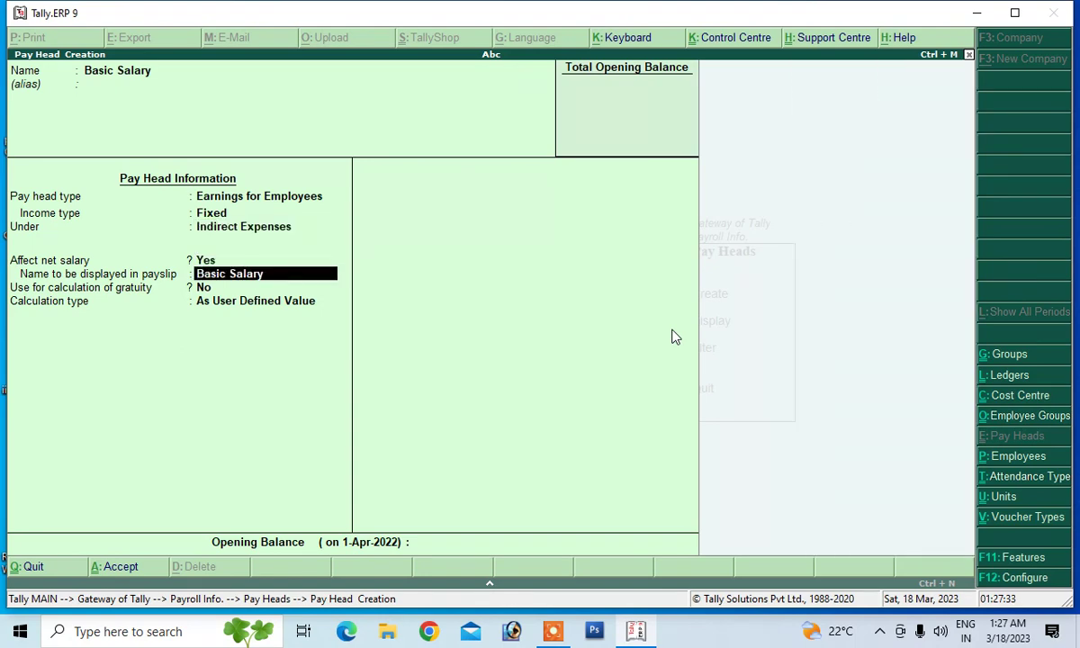
pyautogui.press('Return')
pyautogui.press('Return')
pyautogui.press('Return')
# Start a pay head named Ta with type Earnings for Employees and income type Fixed
pyautogui.write('Ta')
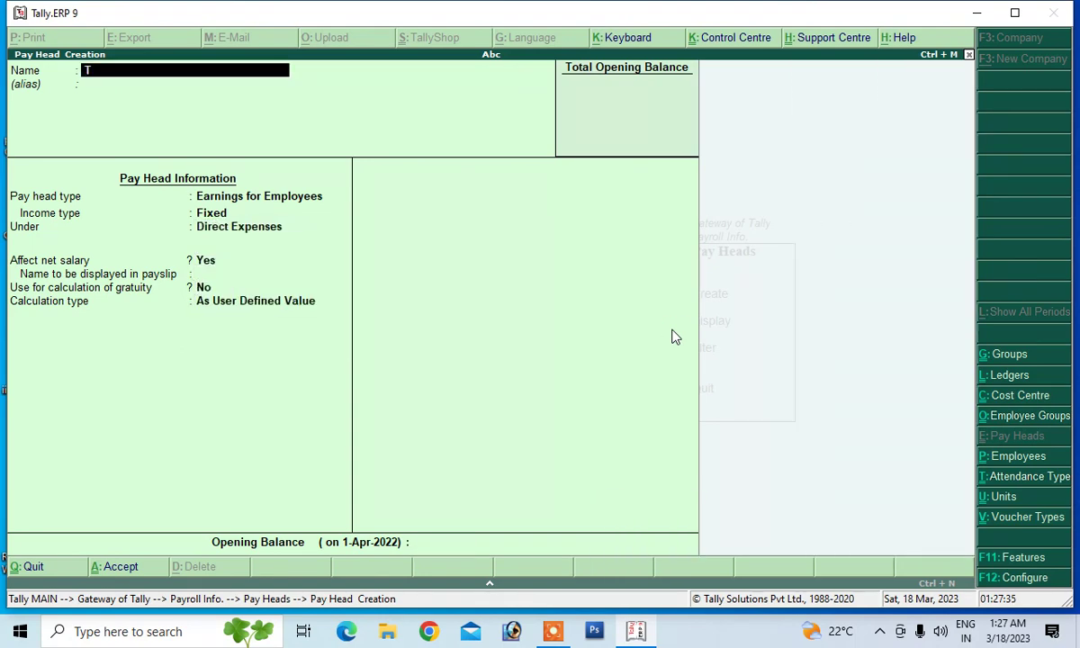
pyautogui.press('Return')
pyautogui.press('Return')
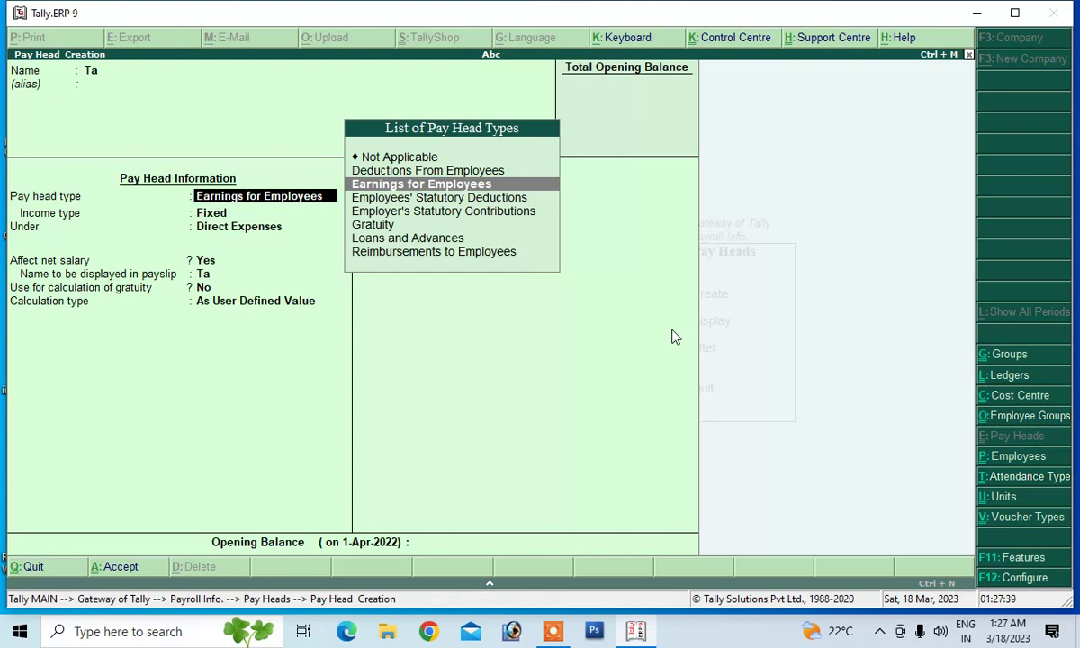
pyautogui.press('Return')
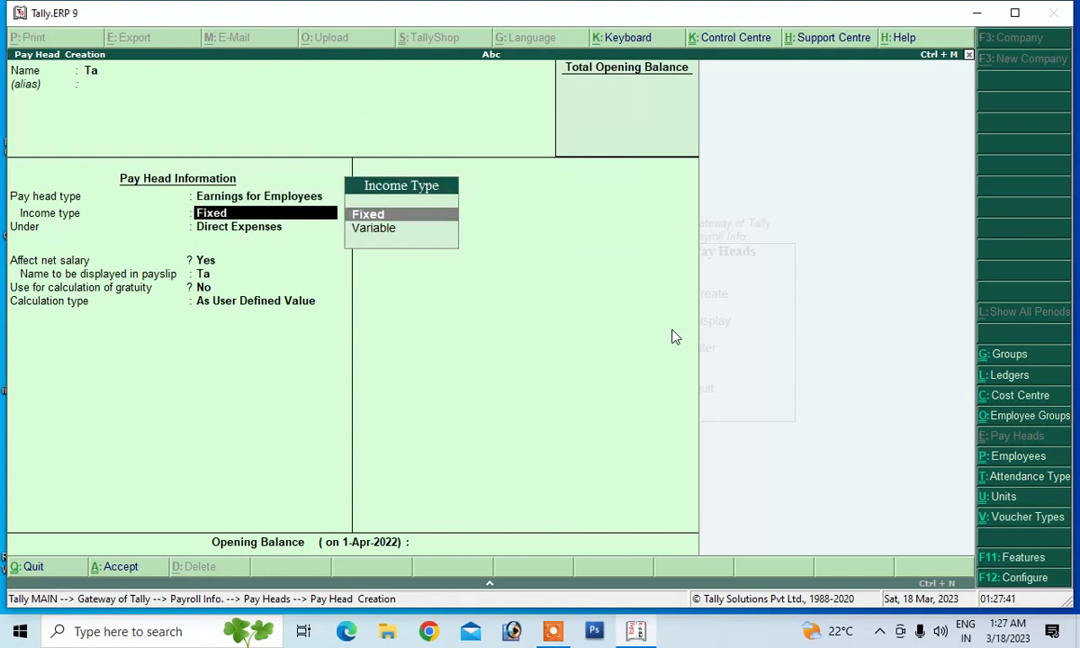
pyautogui.press('Return')
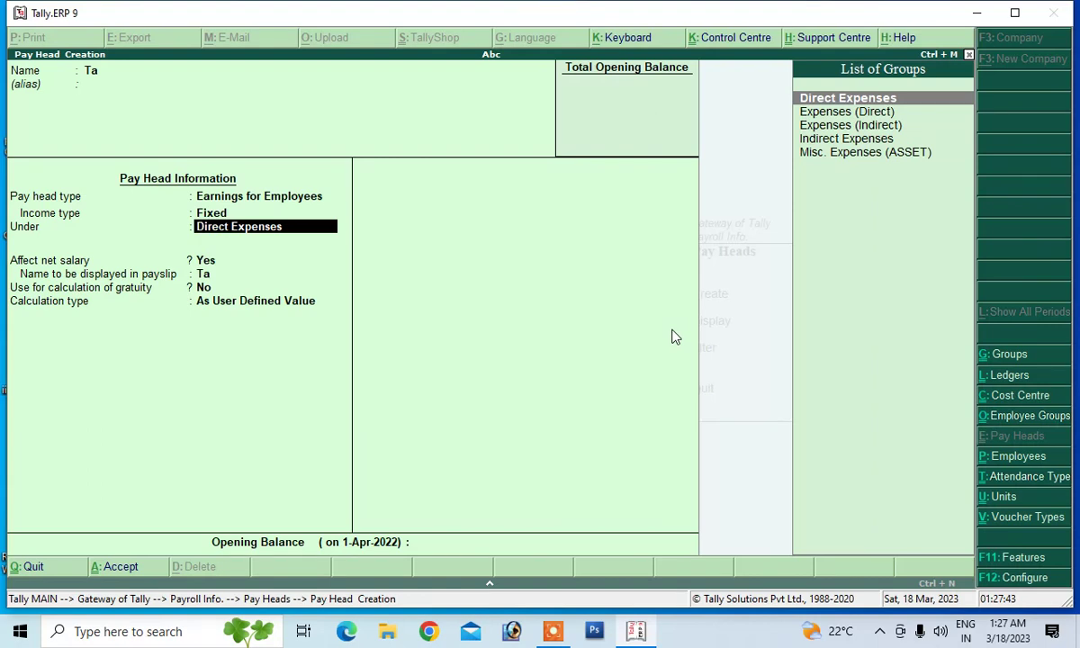
# Put the Ta pay head under Indirect Expenses, keep gratuity No and calculation As User Defined Value, and save it
pyautogui.press('Down')
pyautogui.press('Down')
pyautogui.press('Down')
pyautogui.press('Return')
pyautogui.press('Return')
pyautogui.press('Return')
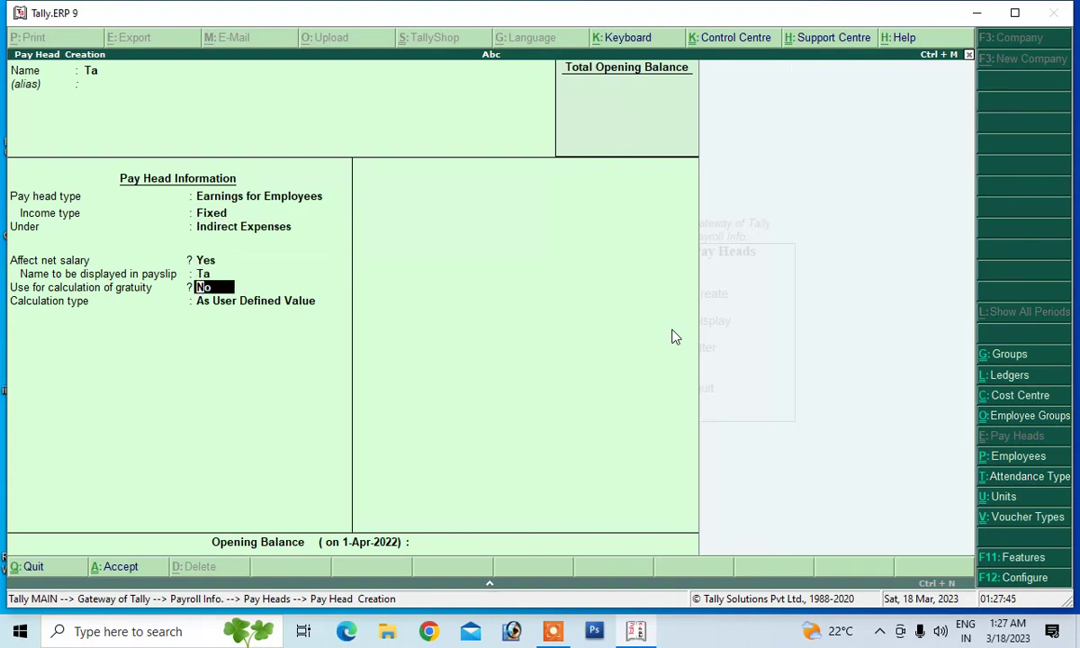
pyautogui.press('Return')
pyautogui.press('Return')
pyautogui.press('Return')
# Start a pay head named Da as fixed-income Earnings for Employees
pyautogui.write('D')
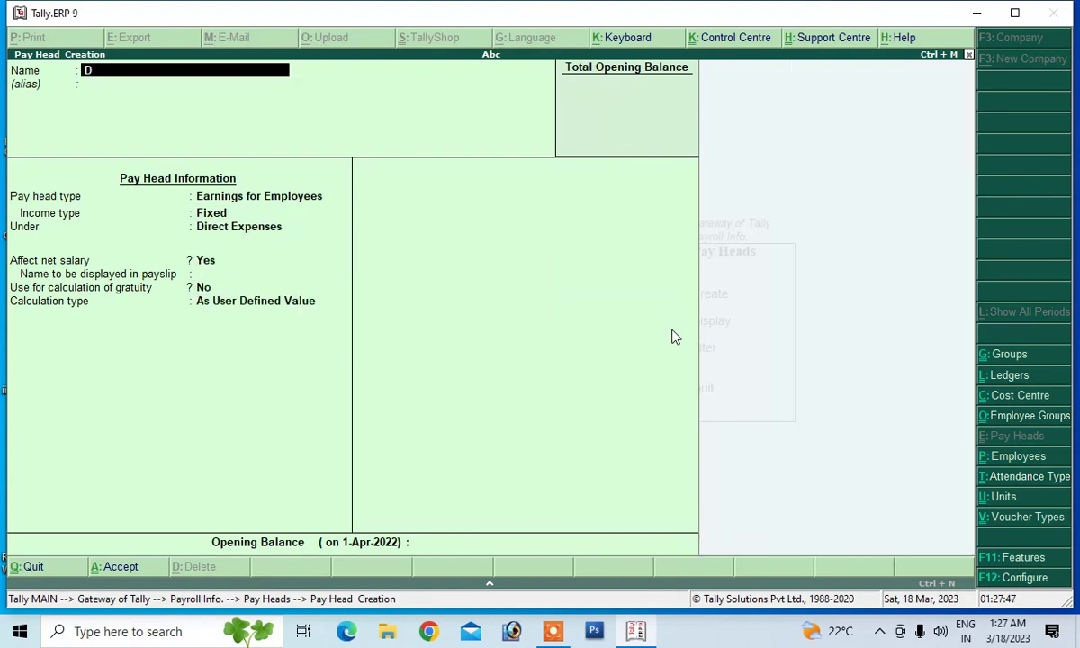
pyautogui.write('a')
pyautogui.press('Return')
pyautogui.press('Return')
pyautogui.press('Return')
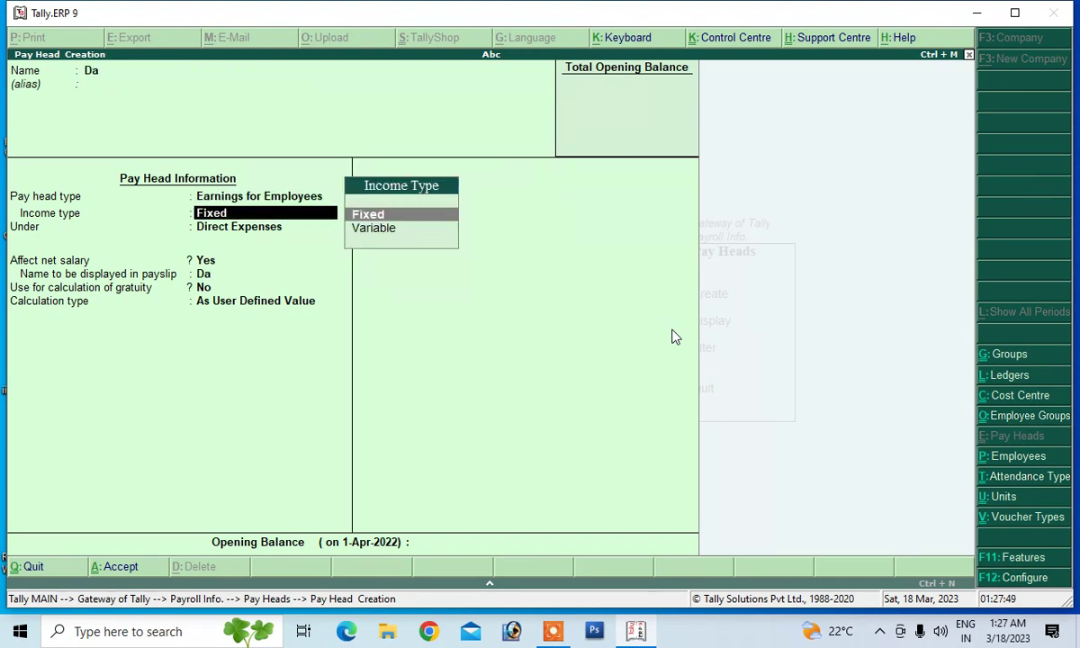
pyautogui.press('Return')
# Assign the Da pay head to Indirect Expenses, keep the default net salary, gratuity and calculation settings, and save it
pyautogui.write('I')
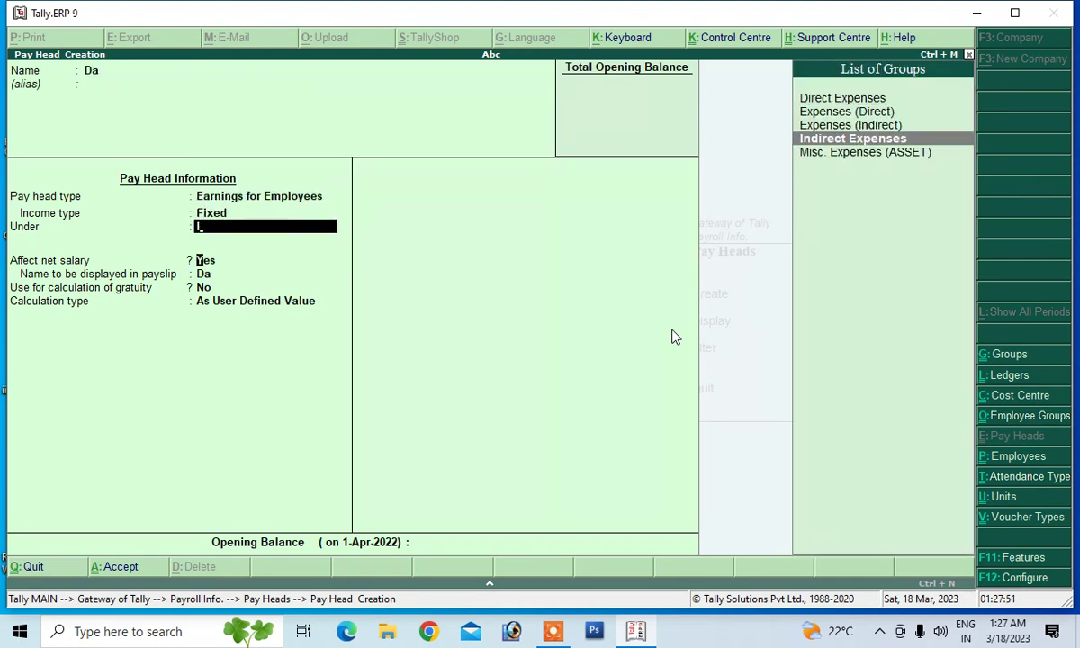
pyautogui.press('Return')
pyautogui.press('Return')
pyautogui.press('Return')
pyautogui.press('Return')
pyautogui.press('Return')
pyautogui.press('Return')
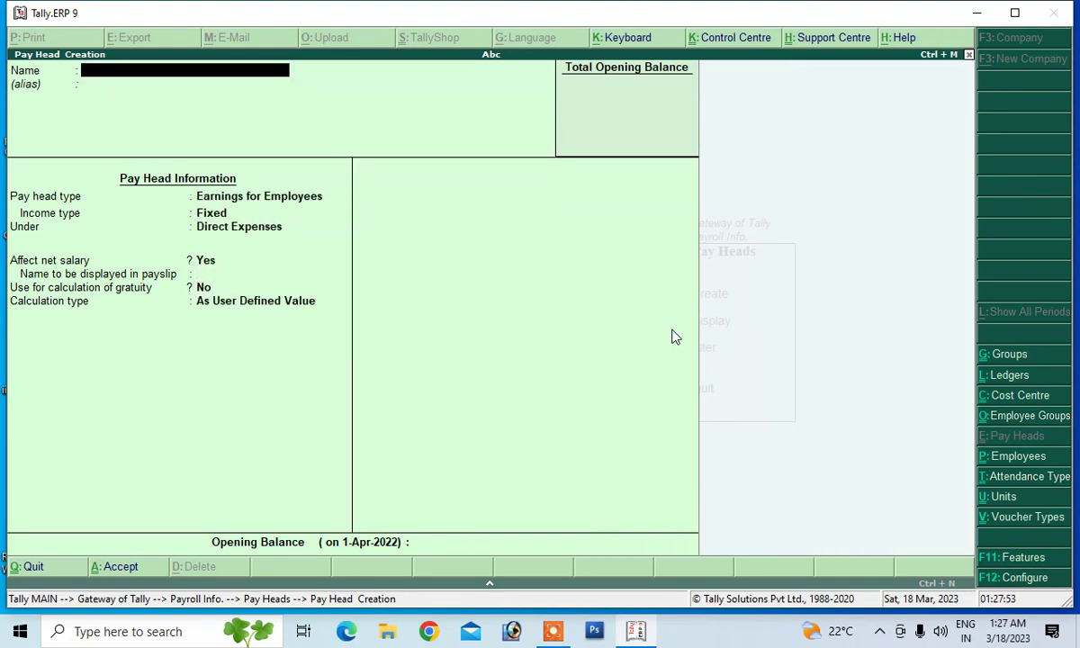
# Start a pay head named Hra with type Earnings for Employees and income type Fixed
pyautogui.write('Hra')
pyautogui.press('Return')
pyautogui.press('Return')
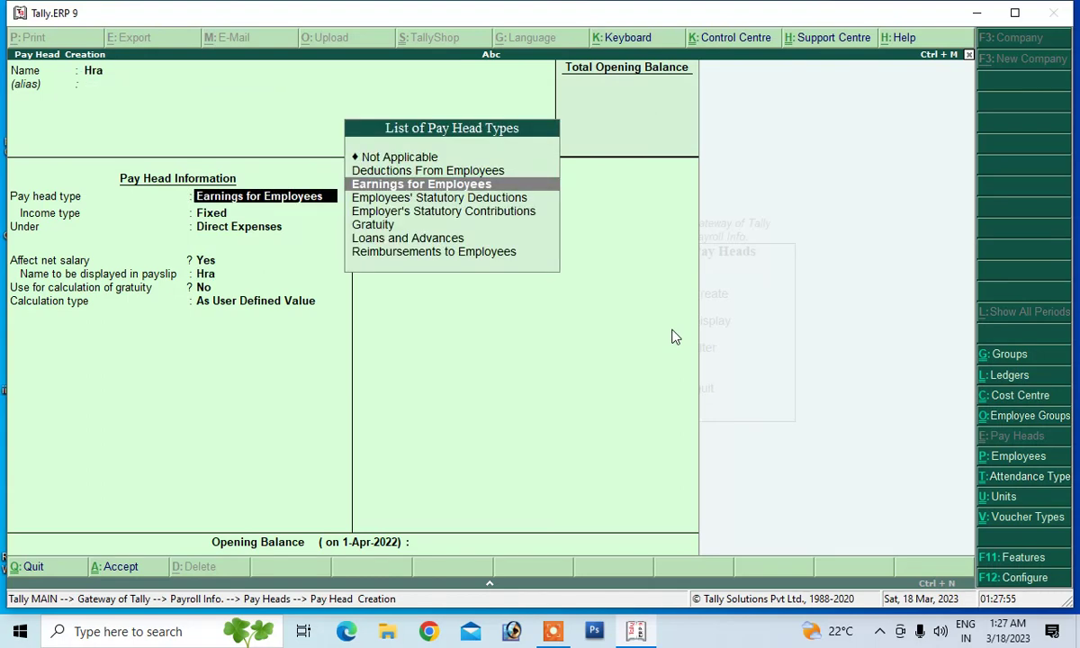
pyautogui.press('Return')
pyautogui.press('Return')
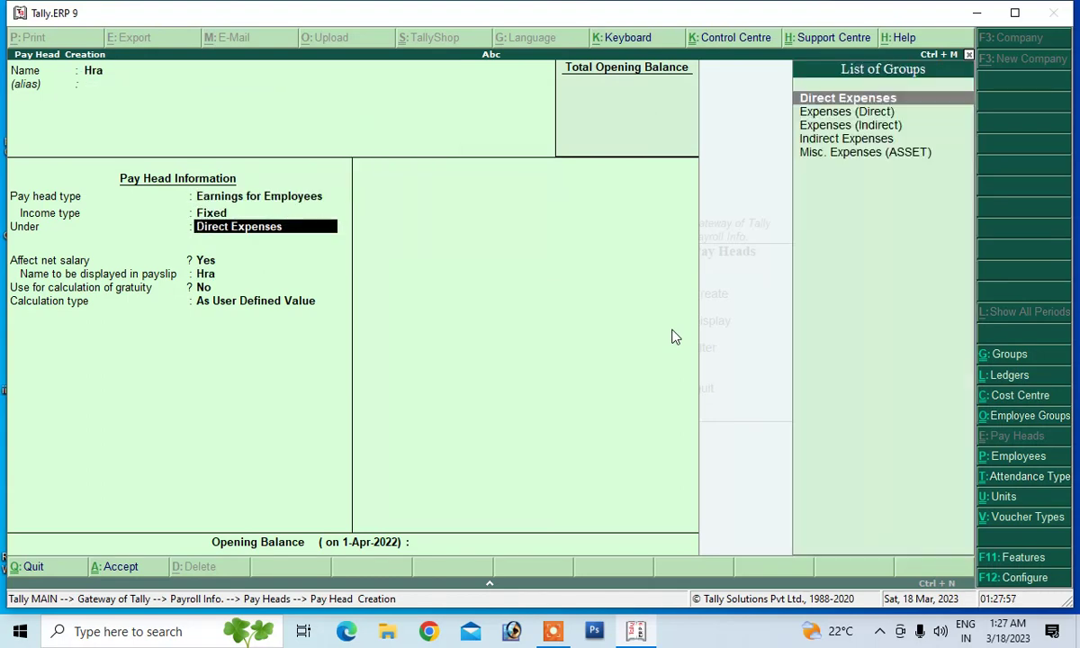
# Group the Hra pay head under Indirect Expenses, keep the default net salary, payslip, gratuity and calculation settings, and save it
pyautogui.press('Down')
pyautogui.press('Down')
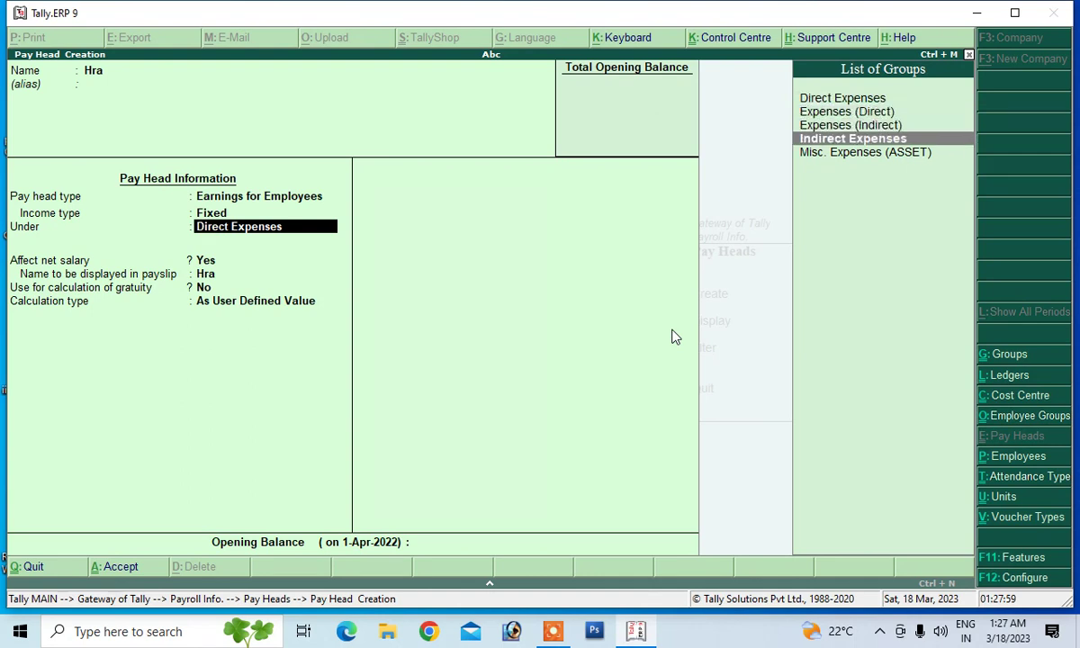
pyautogui.press('Return')
pyautogui.press('Return')
pyautogui.press('Return')
pyautogui.press('Return')
pyautogui.press('Return')
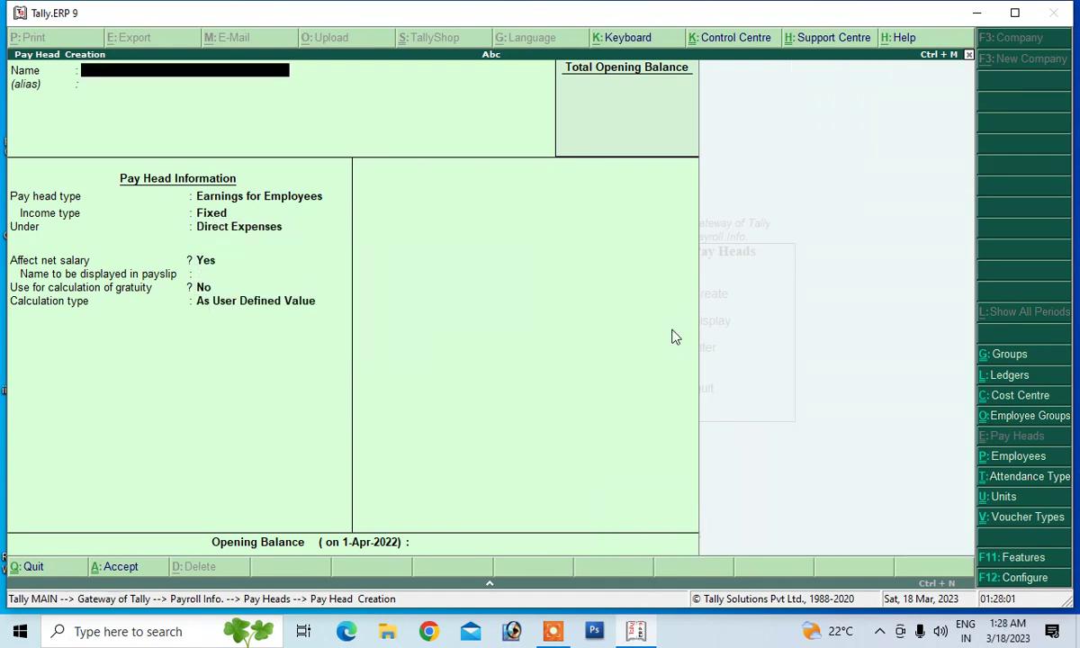
# Start a fixed-income pay head named Pf, keeping Earnings for Employees as its type
pyautogui.write('P')
pyautogui.press('Return')
pyautogui.press('Return')
pyautogui.press('Return')
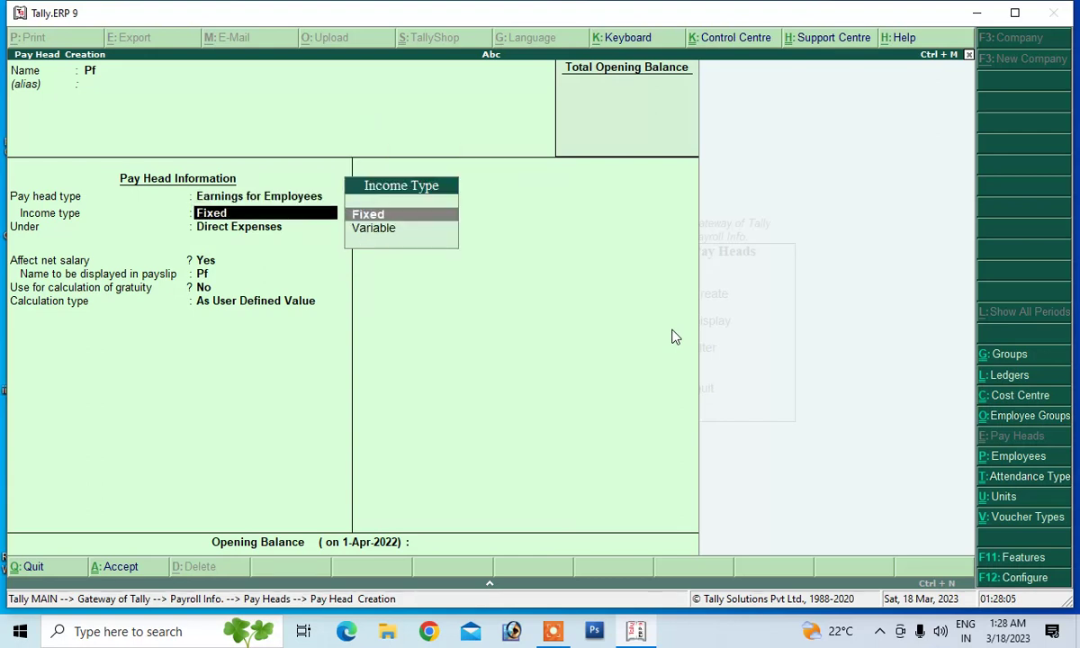
pyautogui.press('Return')
# Place the Pf pay head under Indirect Expenses with the remaining settings at their defaults, save it, and leave pay head creation
pyautogui.write('I')
pyautogui.press('Return')
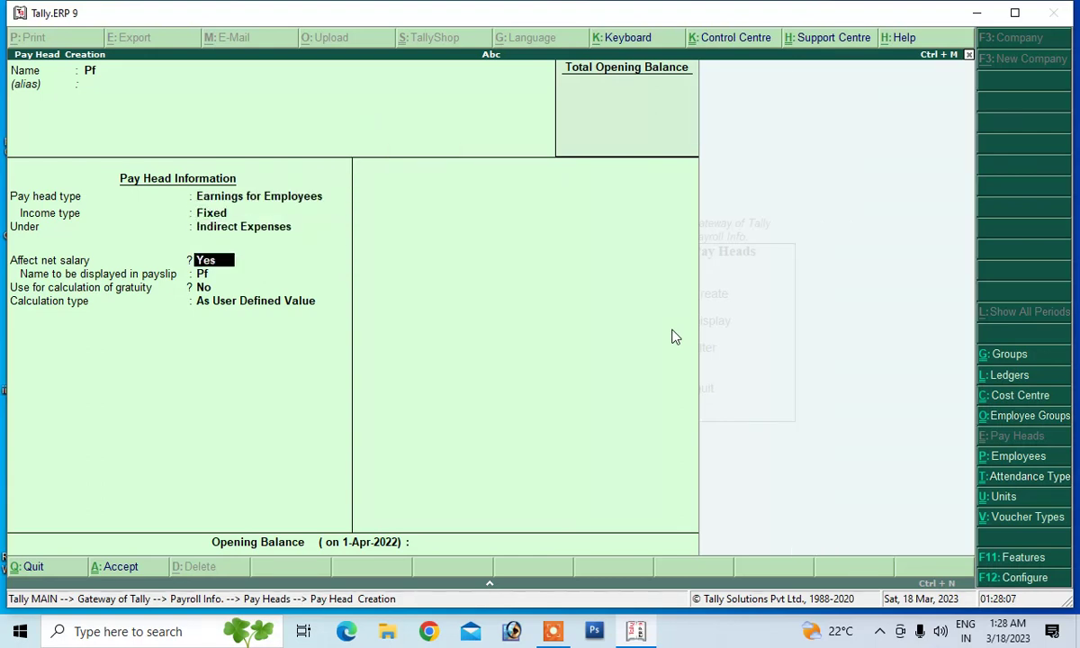
pyautogui.press('Return')
pyautogui.press('Return')
pyautogui.press('Return')
pyautogui.press('Return')
pyautogui.press('Return')
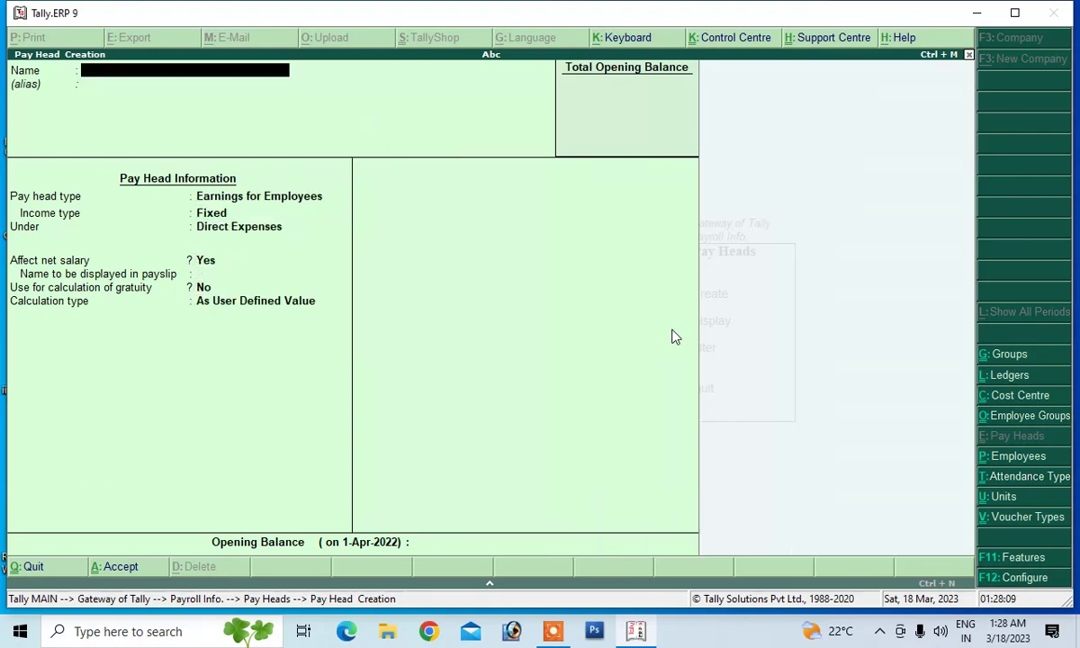
pyautogui.press('Escape')
pyautogui.press('Return')
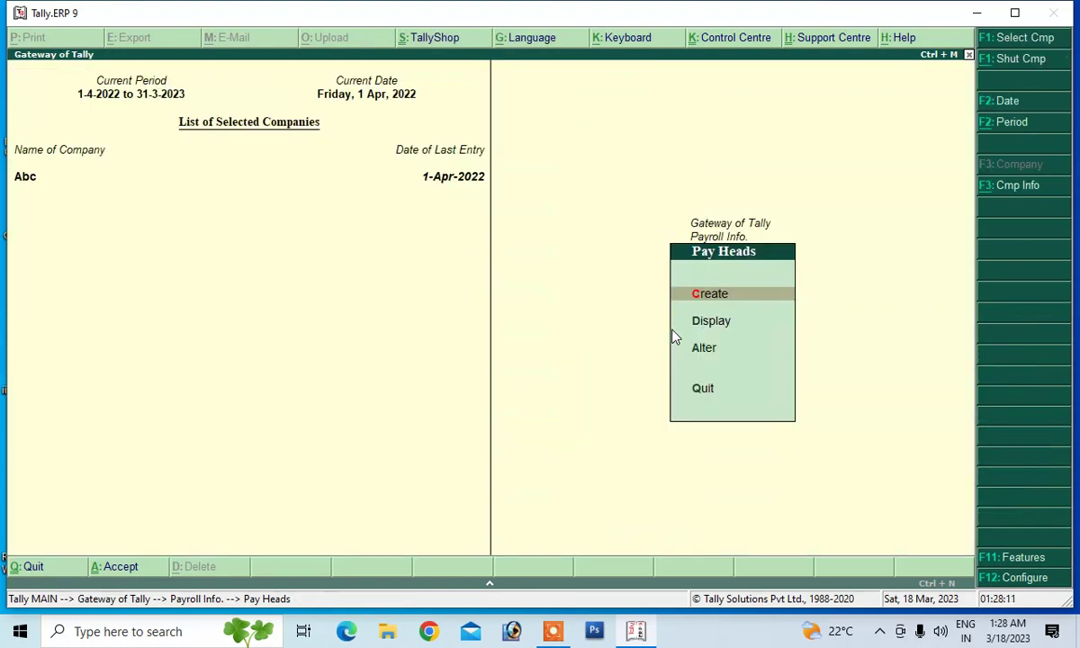
# Review the list of created pay heads available for display and alteration
pyautogui.press('Down')
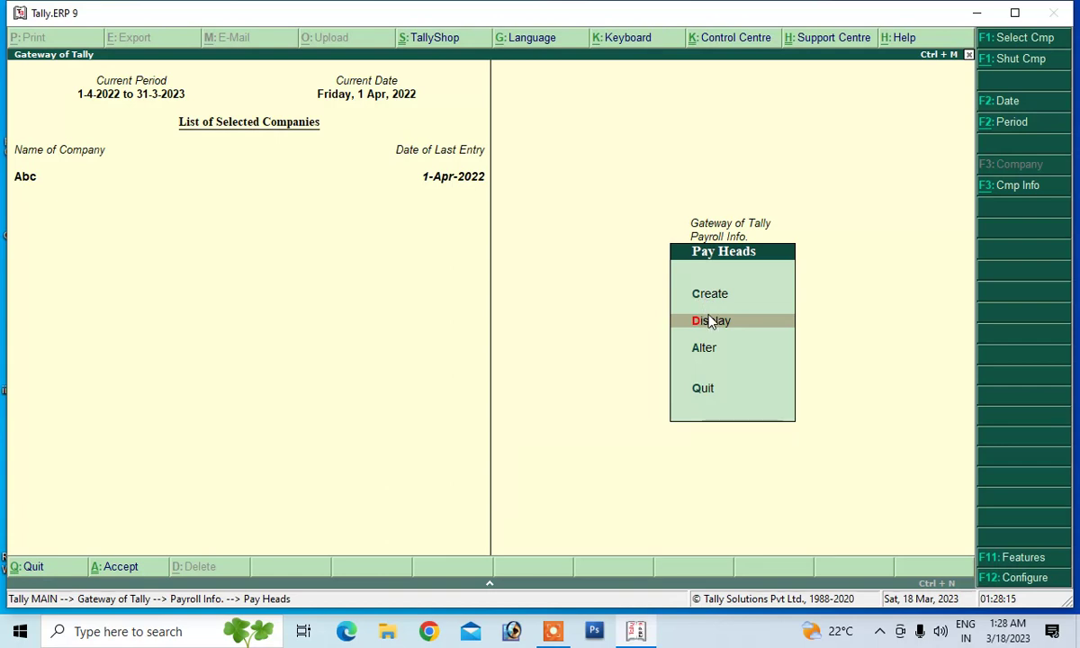
pyautogui.click(664, 310)
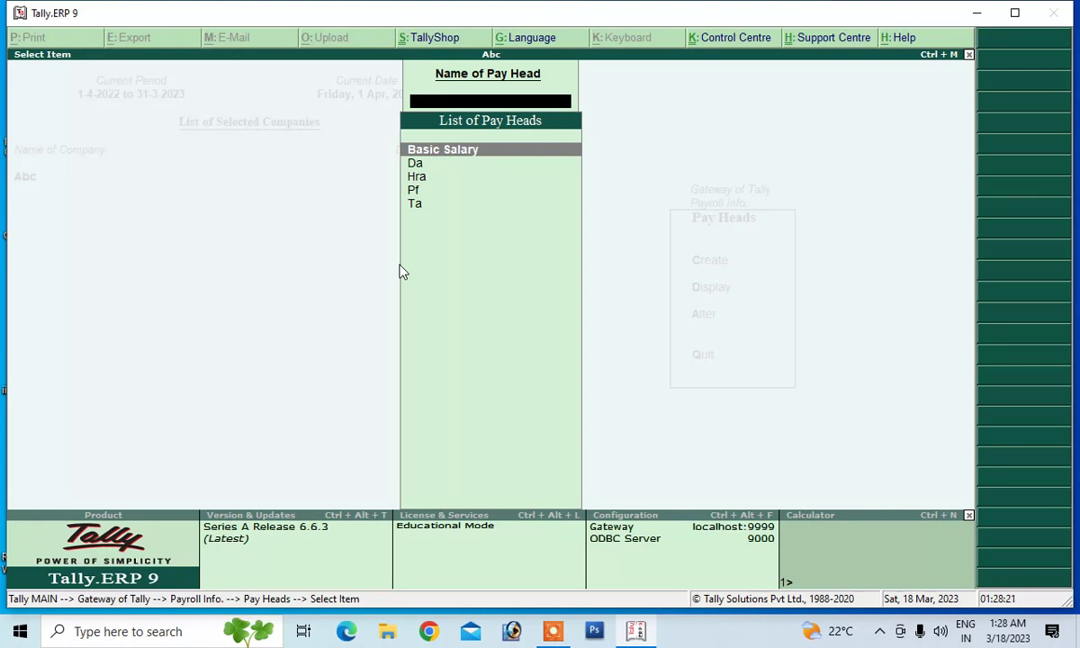
pyautogui.press('Escape')
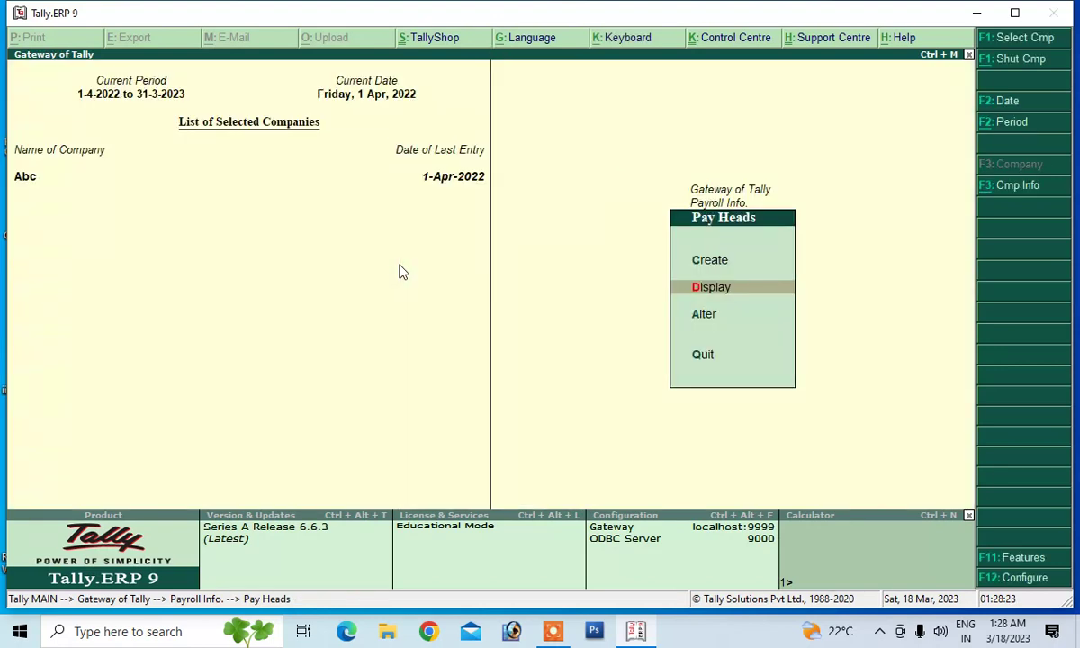
pyautogui.press('Down')
pyautogui.press('Return')
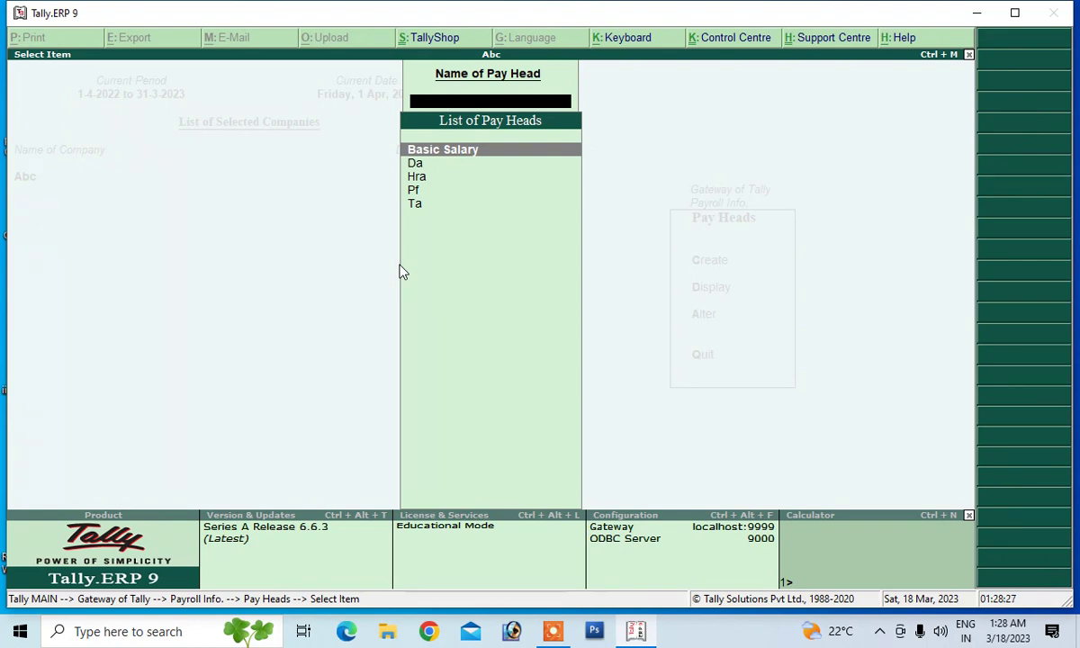
pyautogui.press('Escape')
# Open a new payroll voucher from the Gateway of Tally and set its account to Cash
pyautogui.press('Escape')
pyautogui.press('Escape')
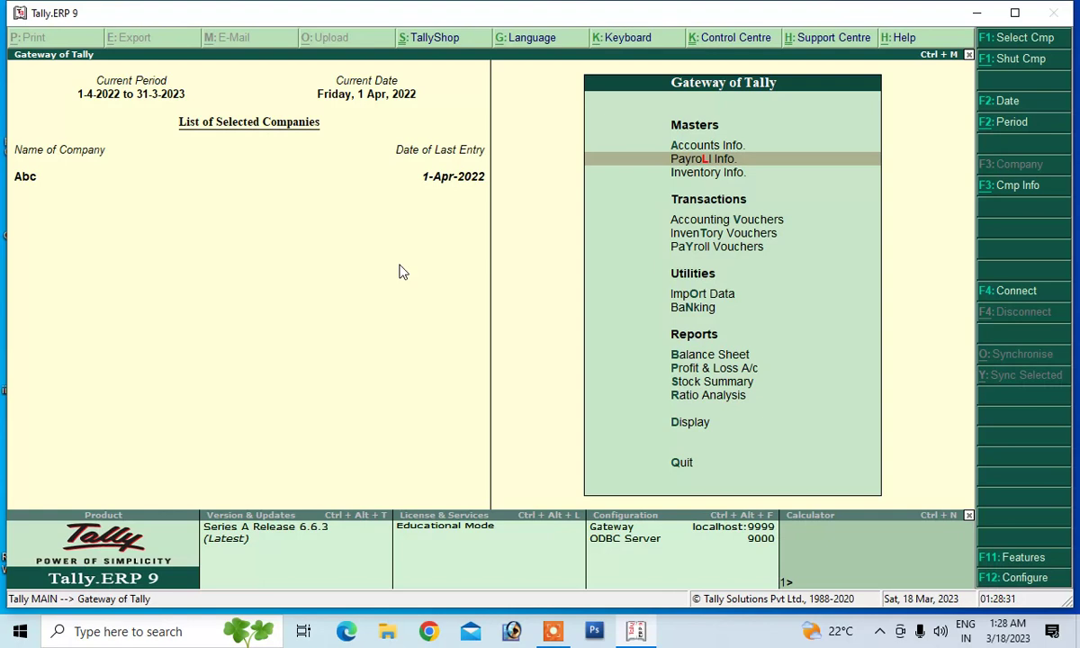
pyautogui.press('Down')
pyautogui.press('Down')
pyautogui.press('Down')
pyautogui.press('Down')
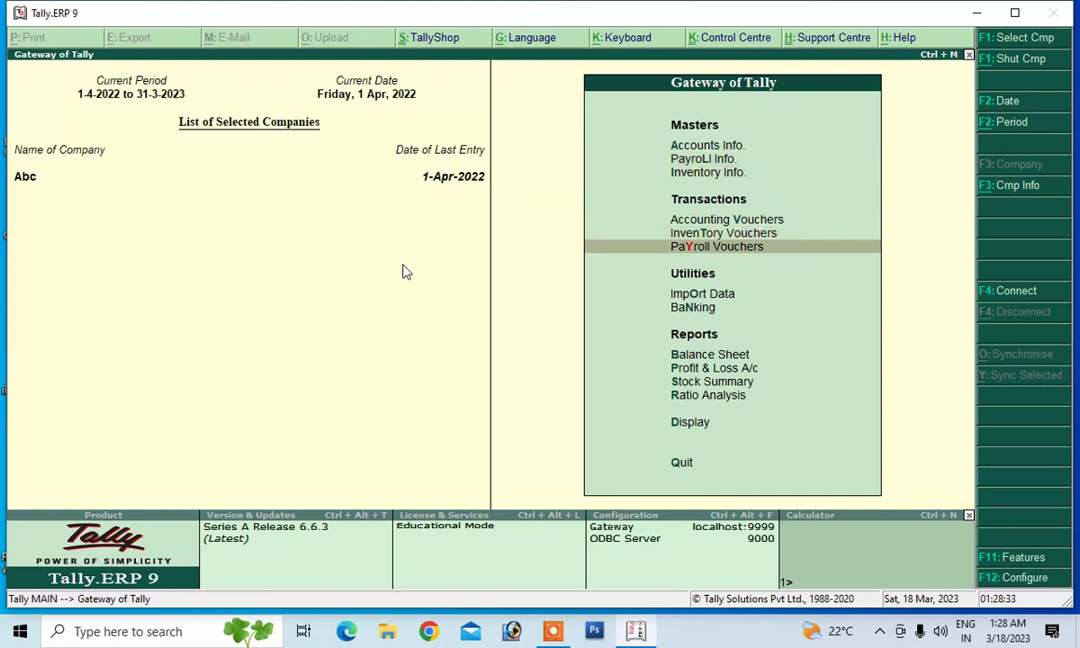
pyautogui.click(684, 251)
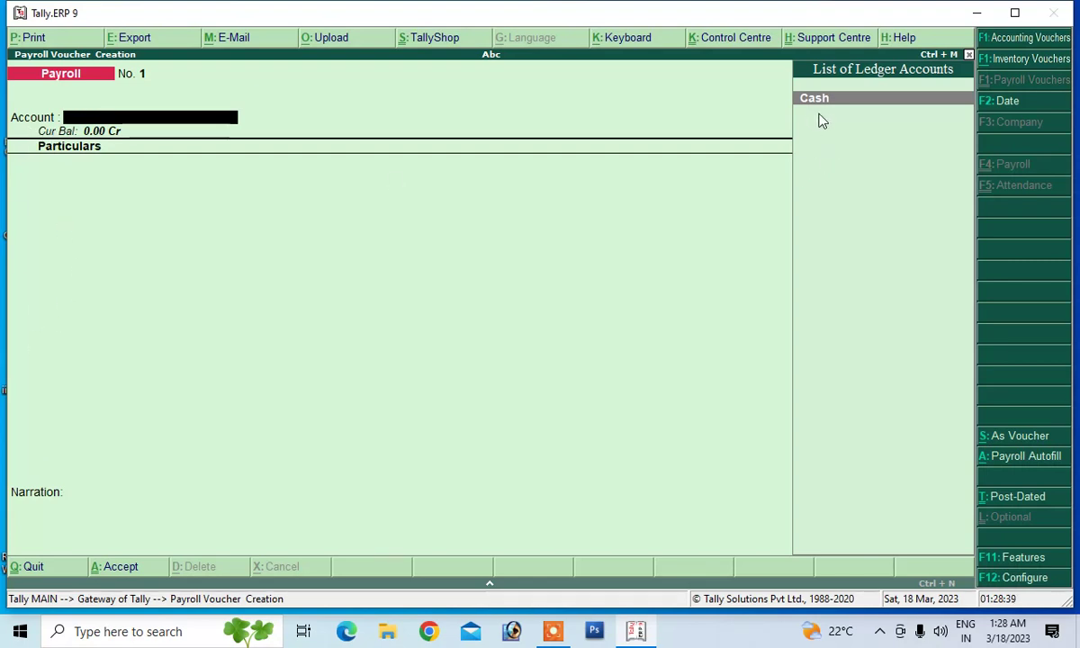
pyautogui.press('Return')
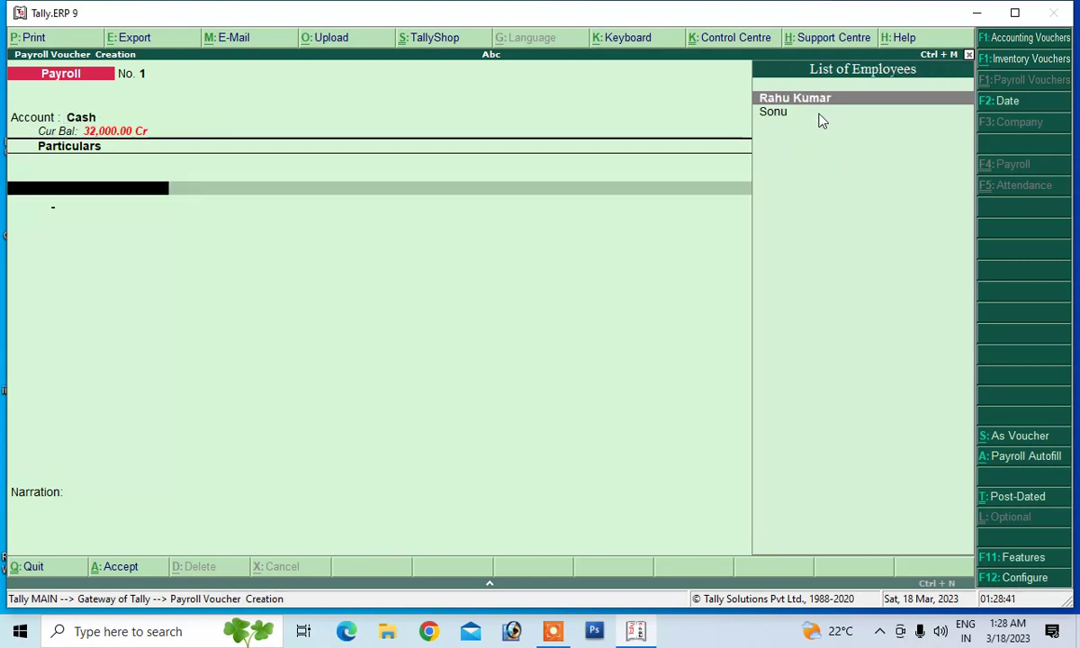
# Add the first listed employee to the payroll voucher with a Basic Salary of 25,000 Dr
pyautogui.press('Return')
pyautogui.write('B')
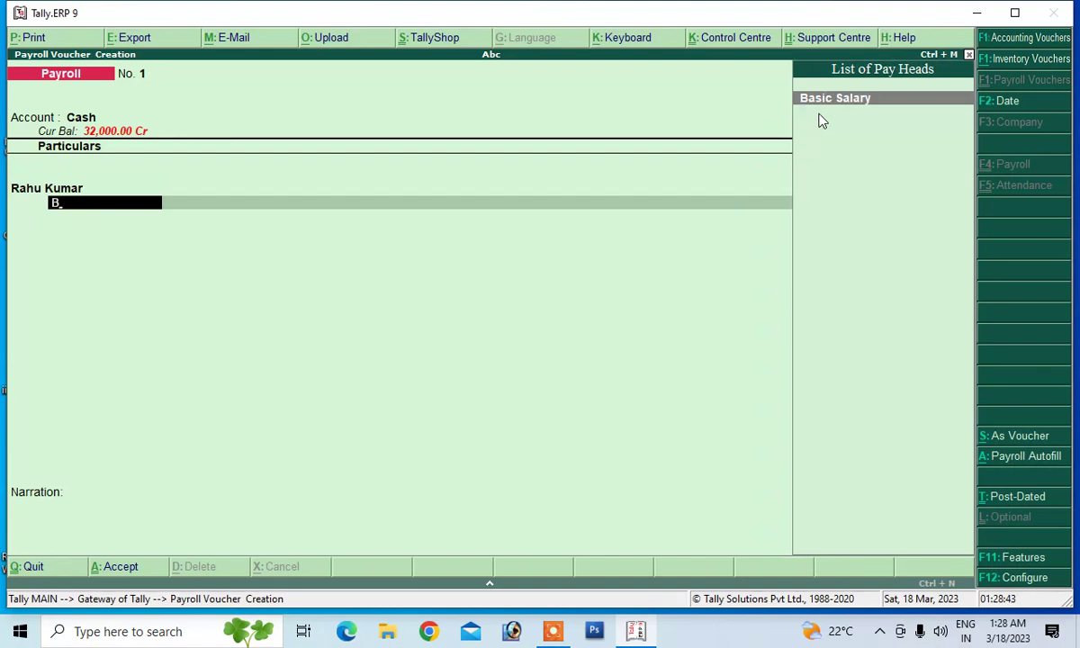
pyautogui.press('Return')
pyautogui.write('25000')
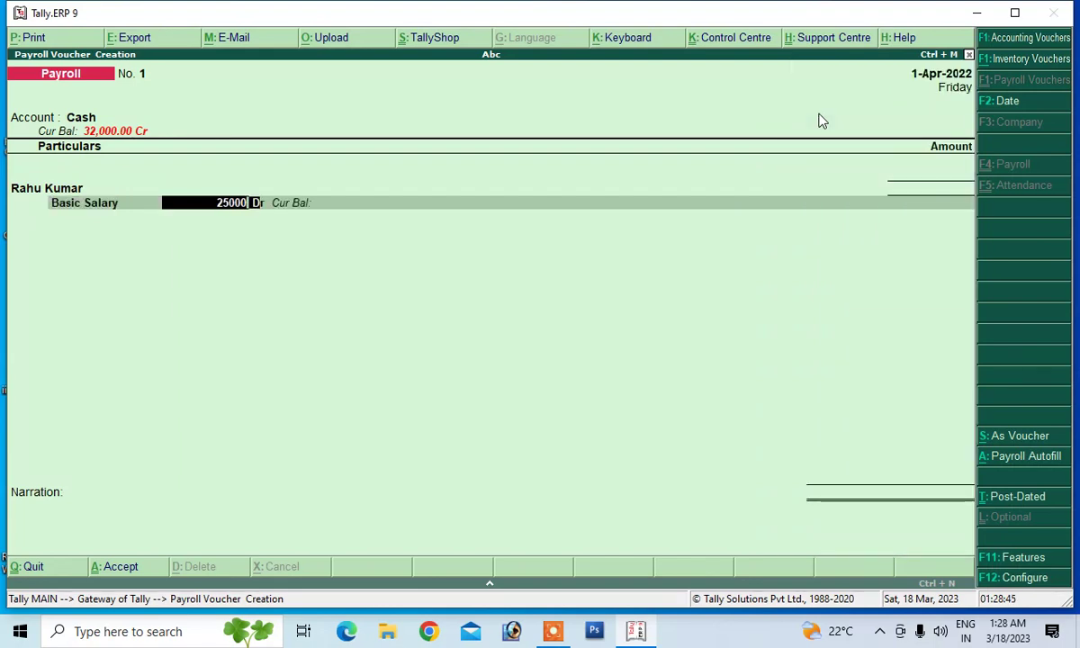
pyautogui.press('Return')
pyautogui.press('Return')
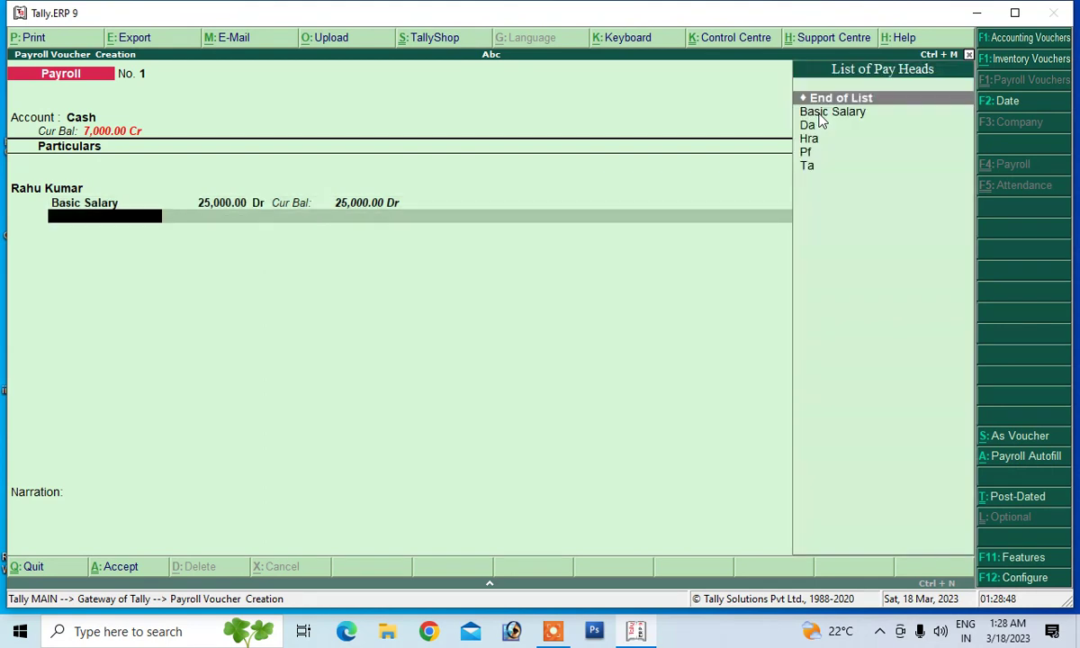
# Add the Da pay head for the first employee with an amount of 1,500 Dr
pyautogui.press('Down')
pyautogui.press('Down')
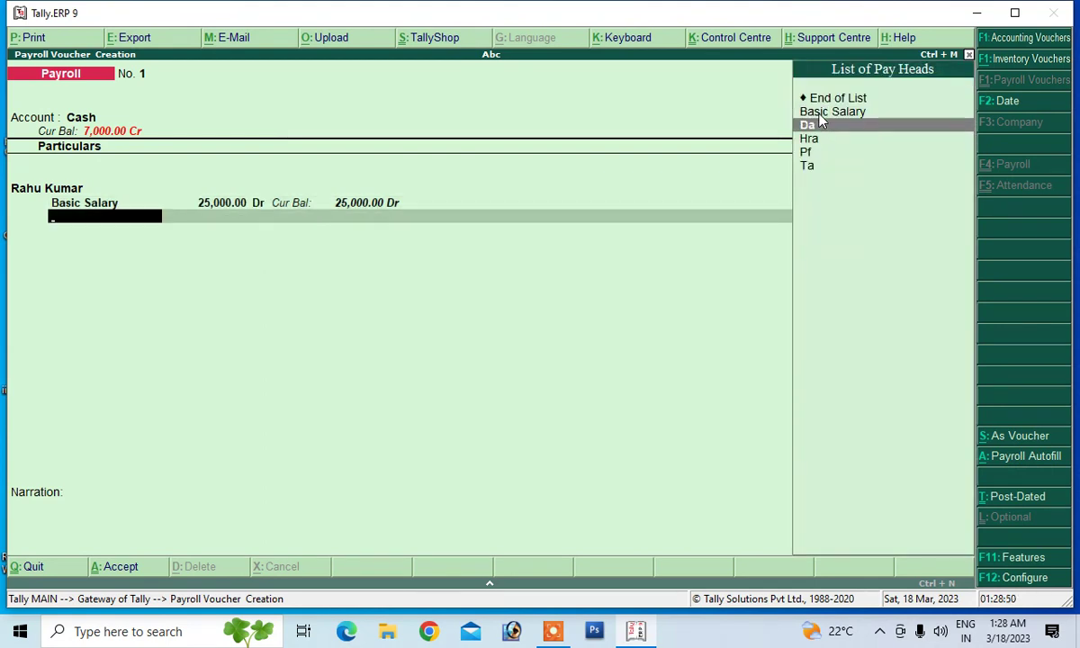
pyautogui.press('Return')
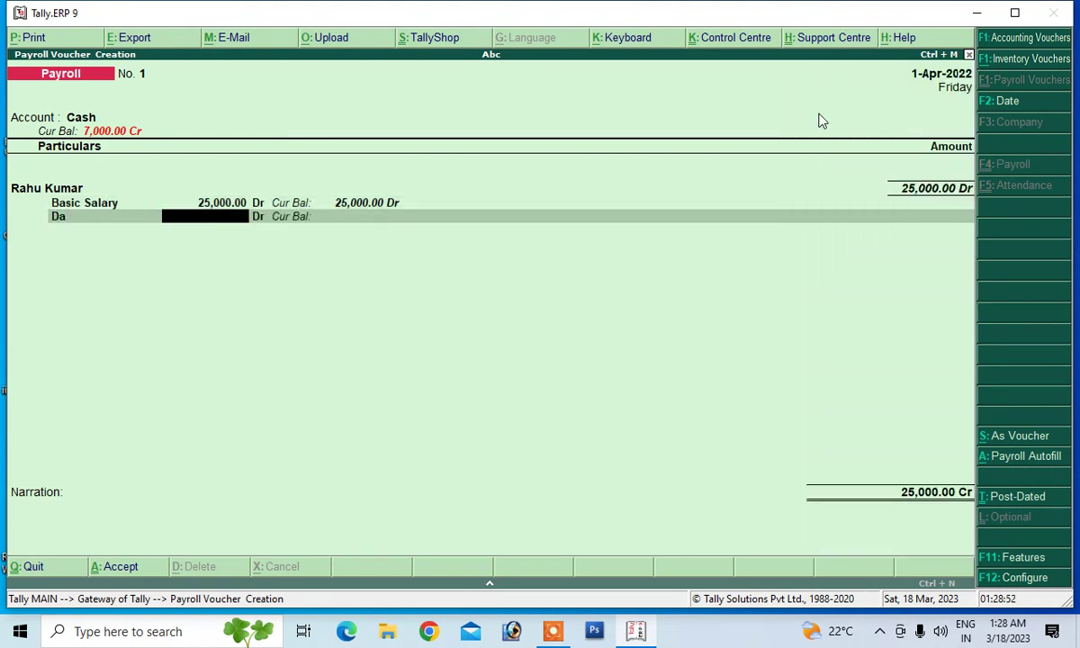
pyautogui.write('1,500')
pyautogui.press('Return')
pyautogui.press('Return')
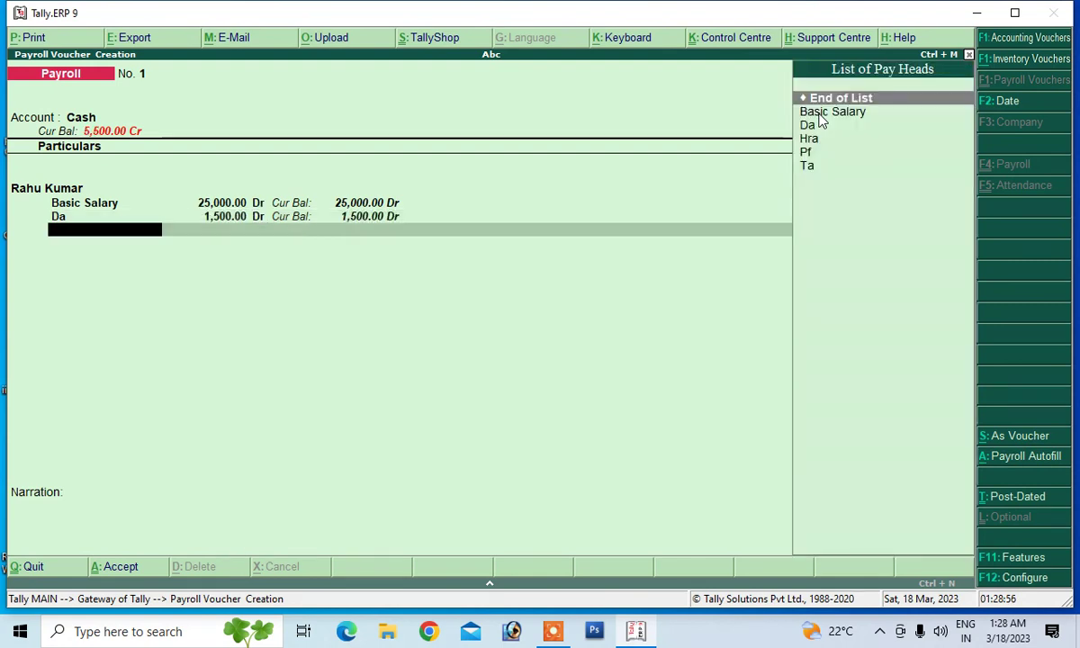
# Add the Hra pay head for the first employee with an amount of 1,200 Dr
pyautogui.press('Down')
pyautogui.press('Down')
pyautogui.press('Down')
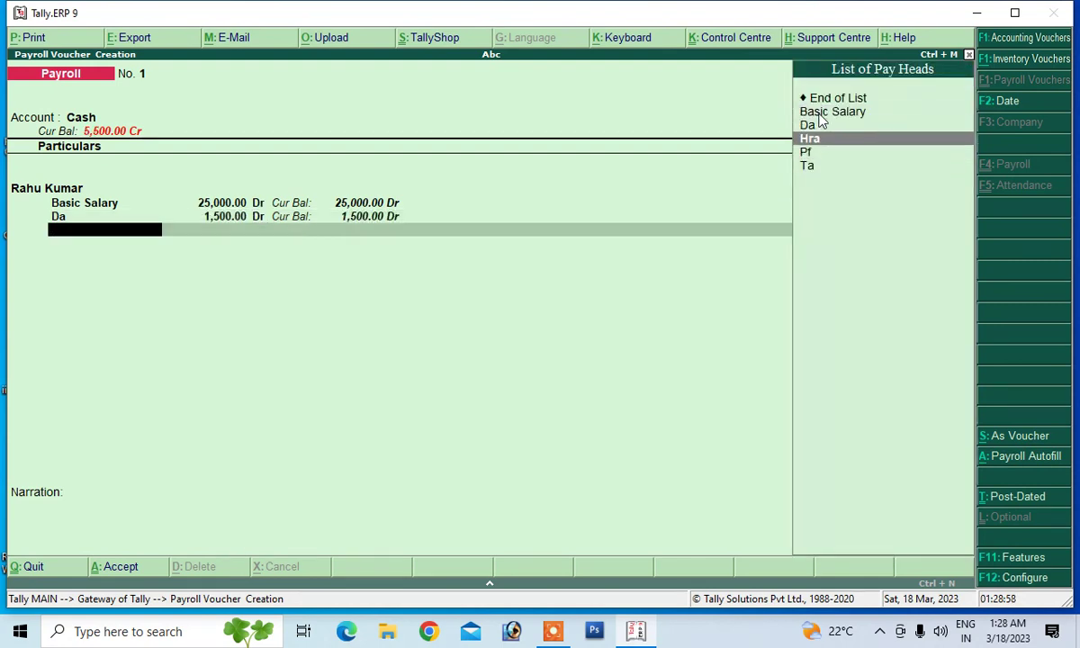
pyautogui.press('Return')
pyautogui.write('1,200')
pyautogui.press('Return')
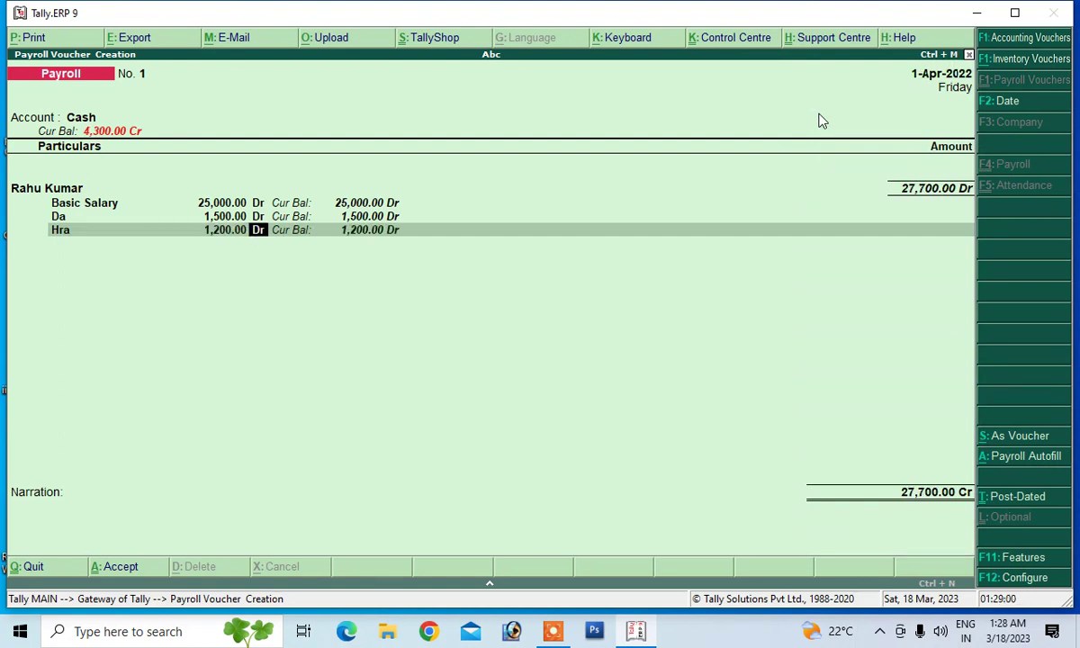
pyautogui.press('Return')
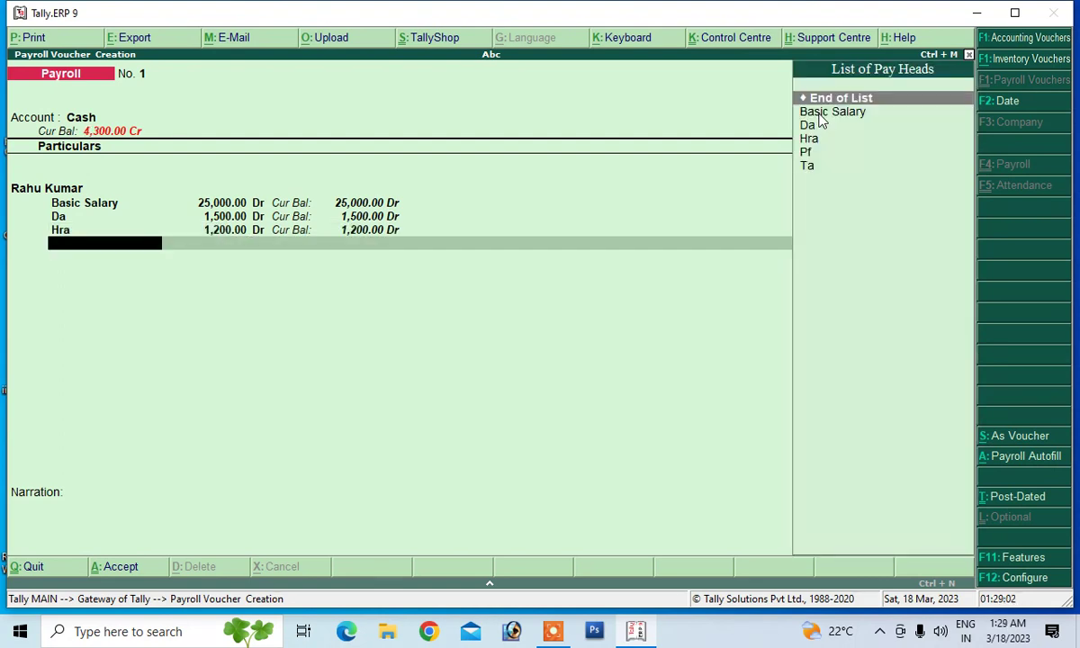
# Add the Ta pay head for the first employee with an amount of 1,400 Dr
pyautogui.press('Down')
pyautogui.press('Down')
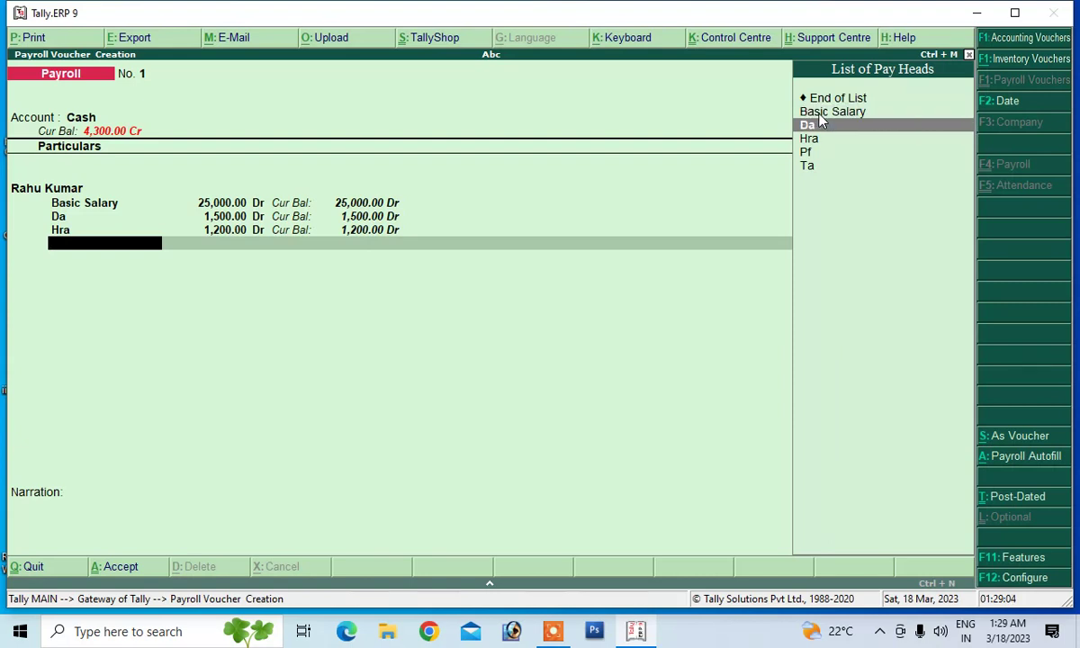
pyautogui.press('Down')
pyautogui.press('Down')
pyautogui.press('Down')
pyautogui.press('Return')
pyautogui.write('1400')
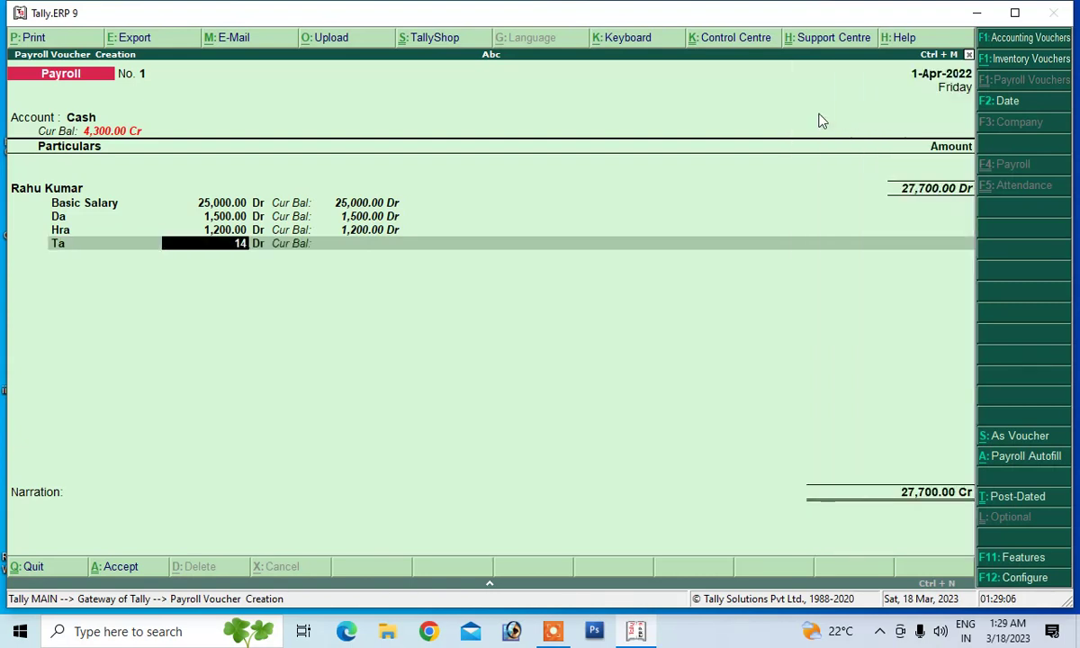
pyautogui.press('Return')
pyautogui.press('Return')
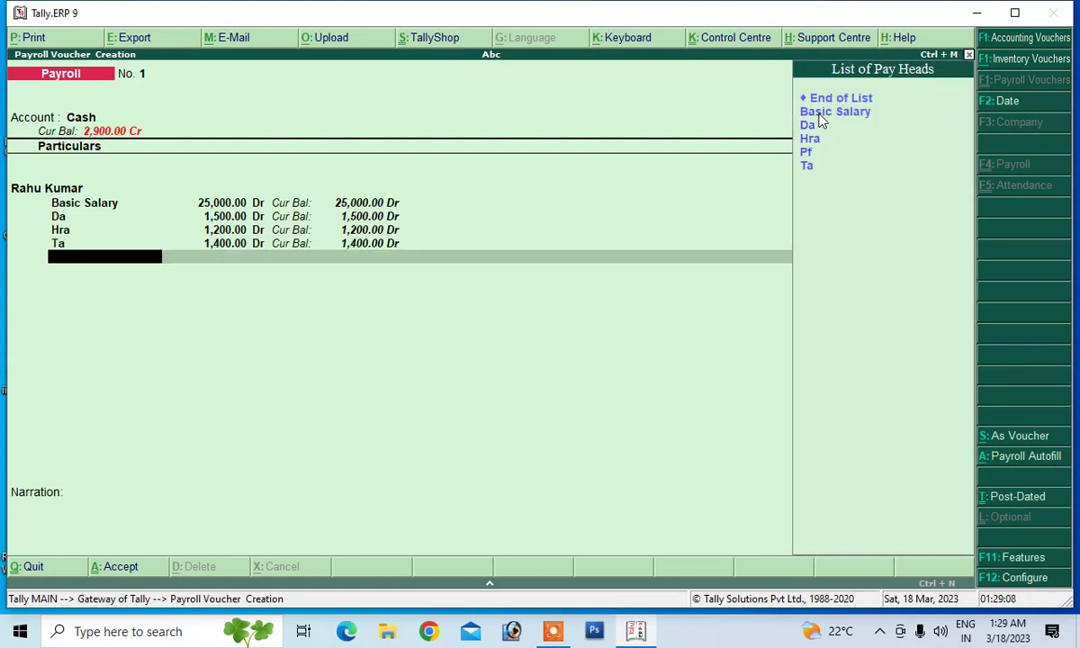
# Add Pf for the first employee as 1,600 Cr and end that employee's pay head list
pyautogui.press('Down')
pyautogui.press('Down')
pyautogui.press('Down')
pyautogui.press('Down')
pyautogui.press('Return')
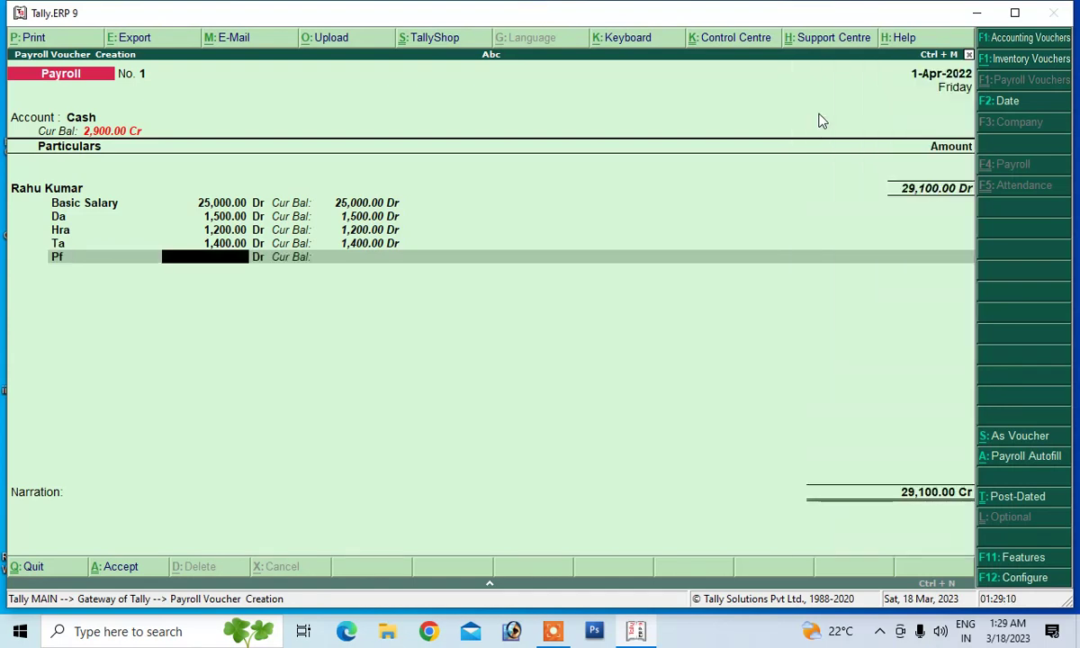
pyautogui.write('1,600')
pyautogui.press('Return')
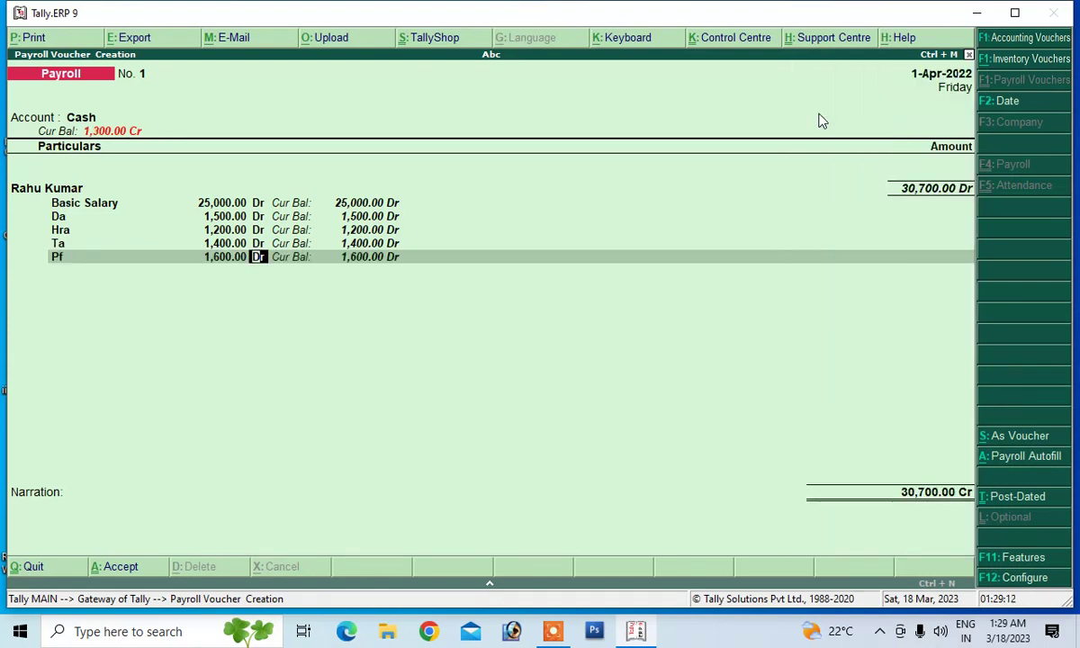
pyautogui.write('c')
pyautogui.press('Return')
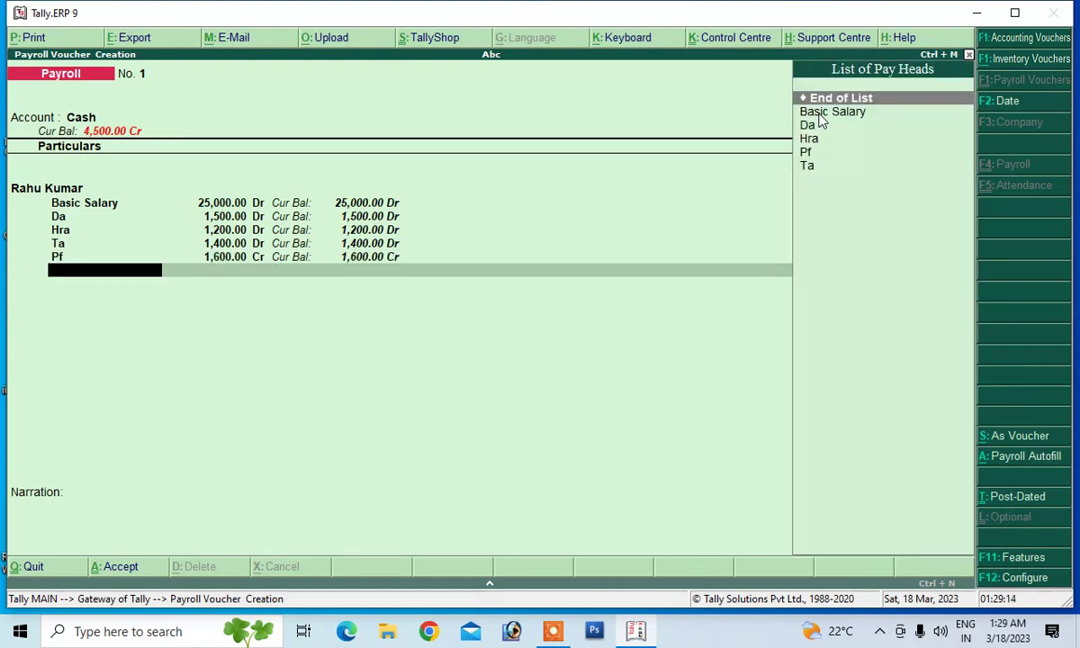
pyautogui.press('Return')
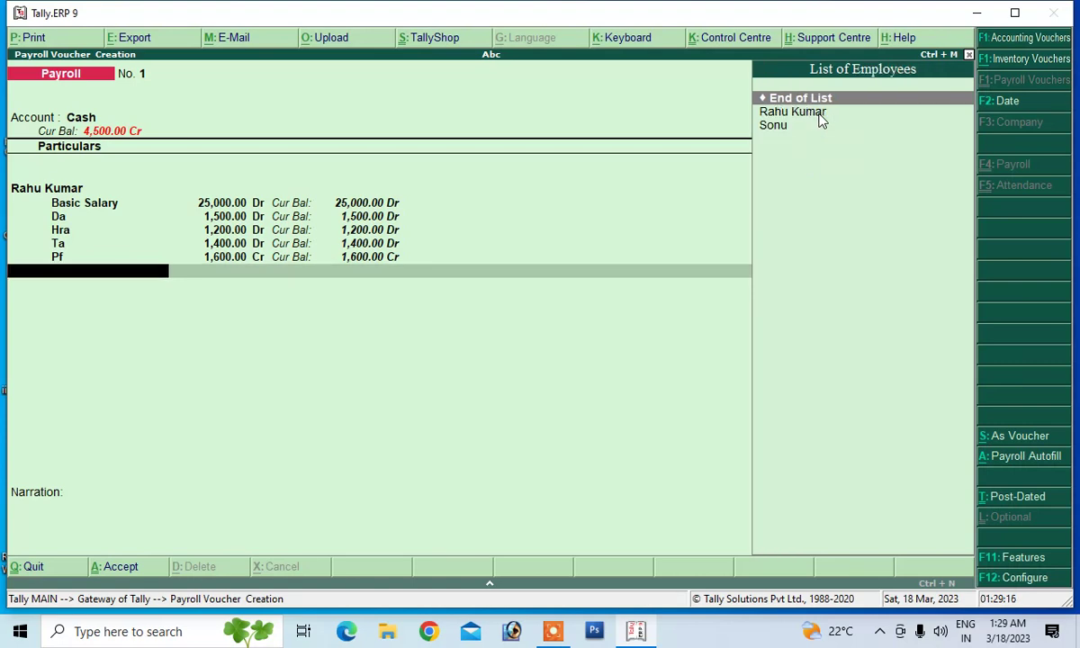
# Add the second employee to the payroll voucher with the Basic Salary pay head at 12,000 Dr
pyautogui.press('Down')
pyautogui.press('Down')
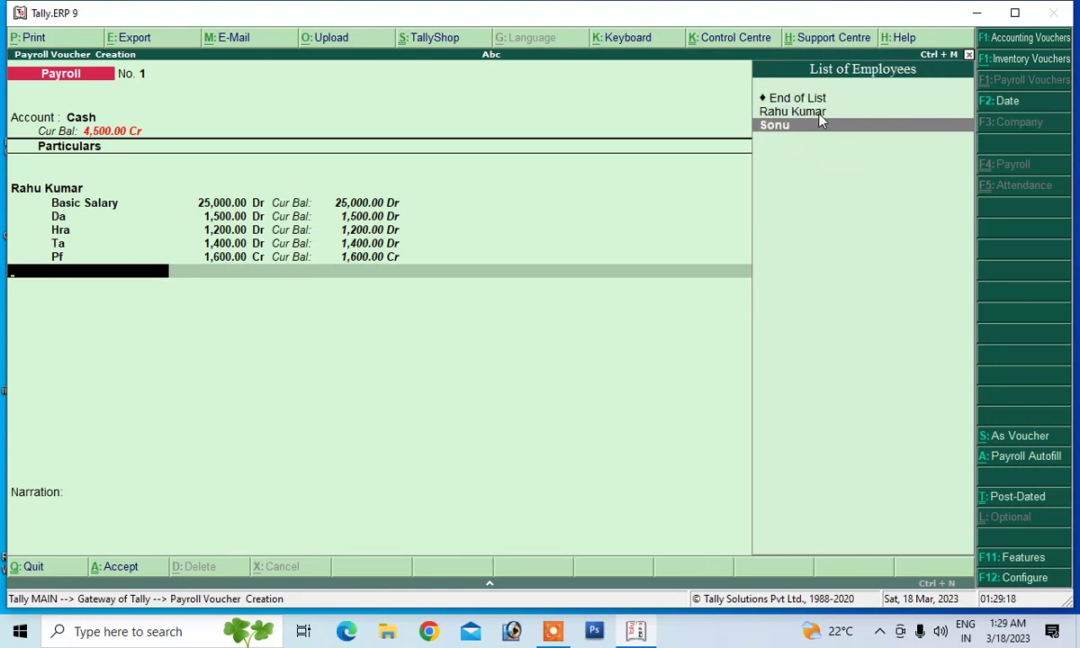
pyautogui.press('Return')
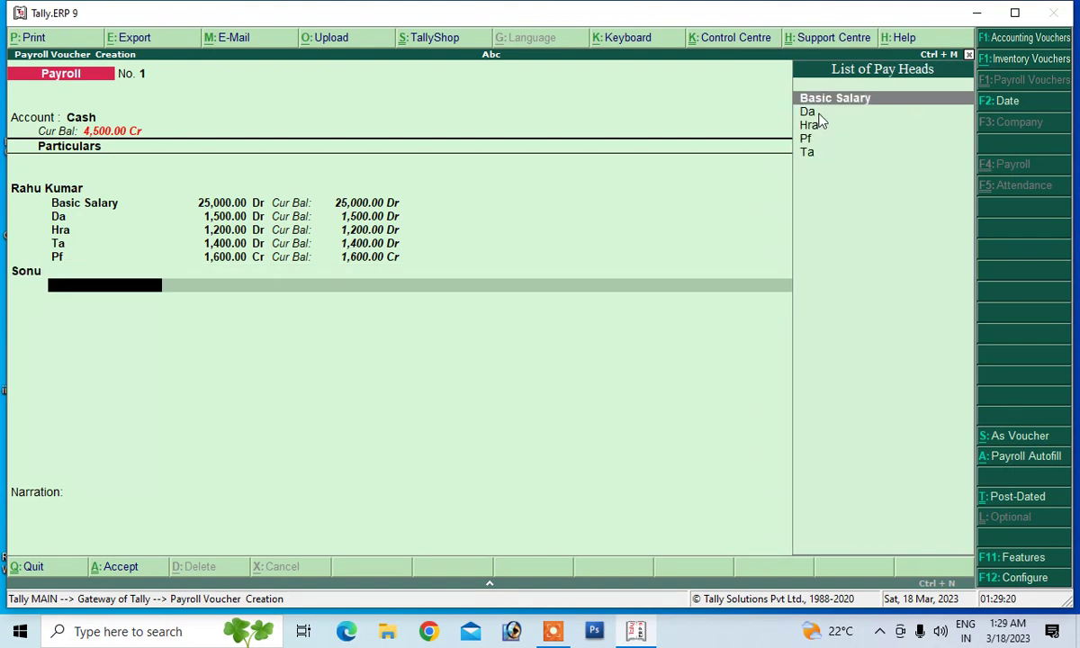
pyautogui.write('B')
pyautogui.press('Return')
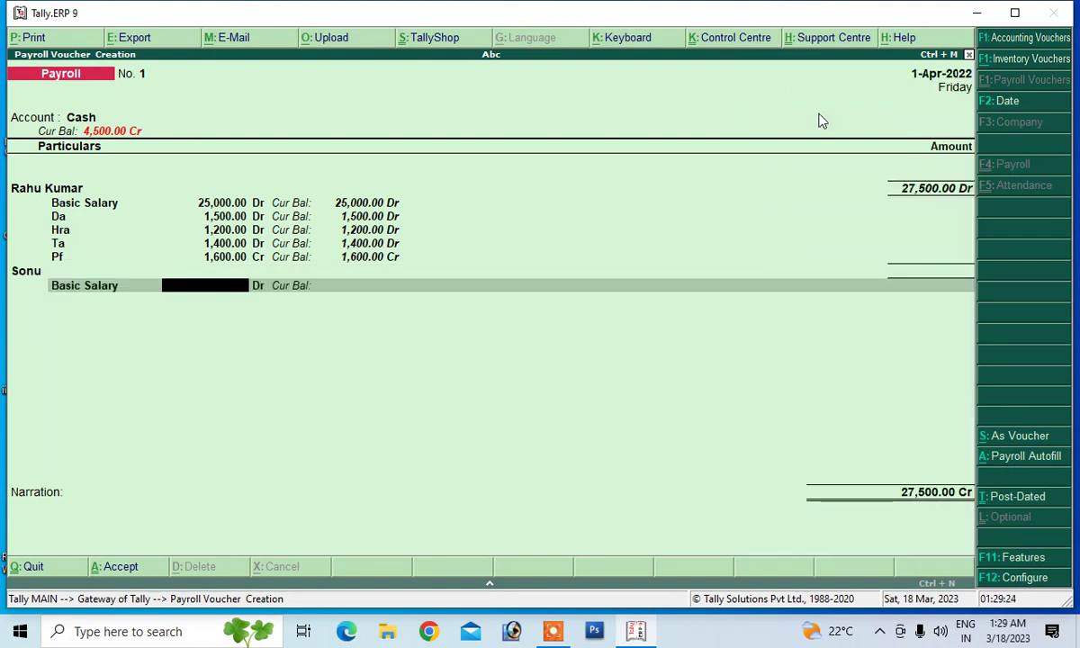
pyautogui.write('12,000')
pyautogui.press('Return')
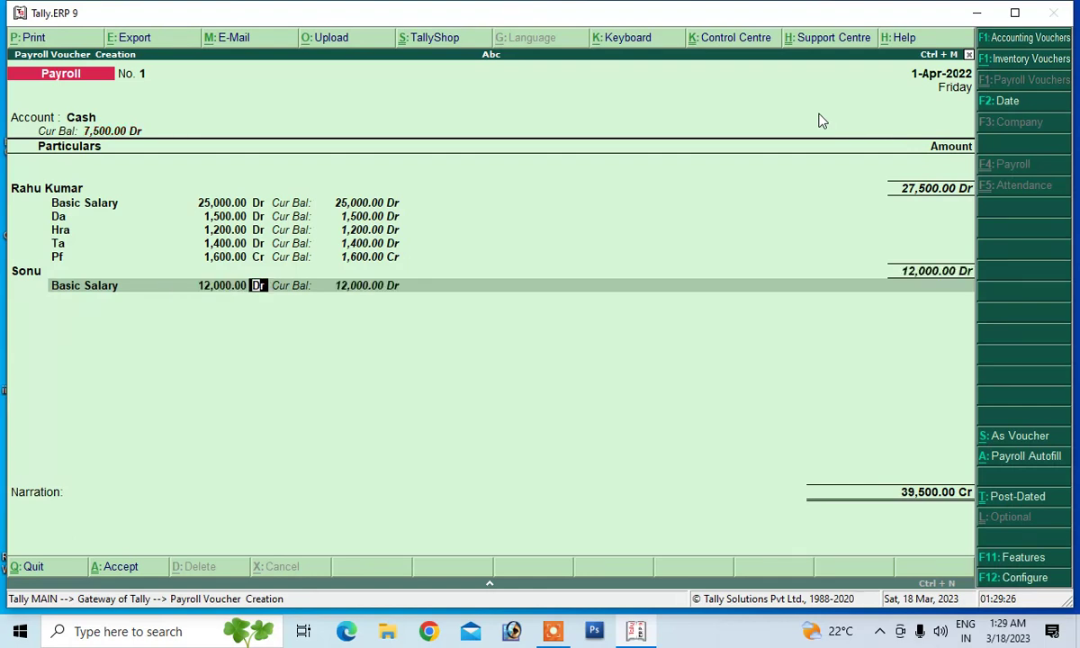
pyautogui.press('Return')
# Add the Da pay head for the second employee with an amount of 800 Dr
pyautogui.press('Down')
pyautogui.press('Down')
pyautogui.press('Down')
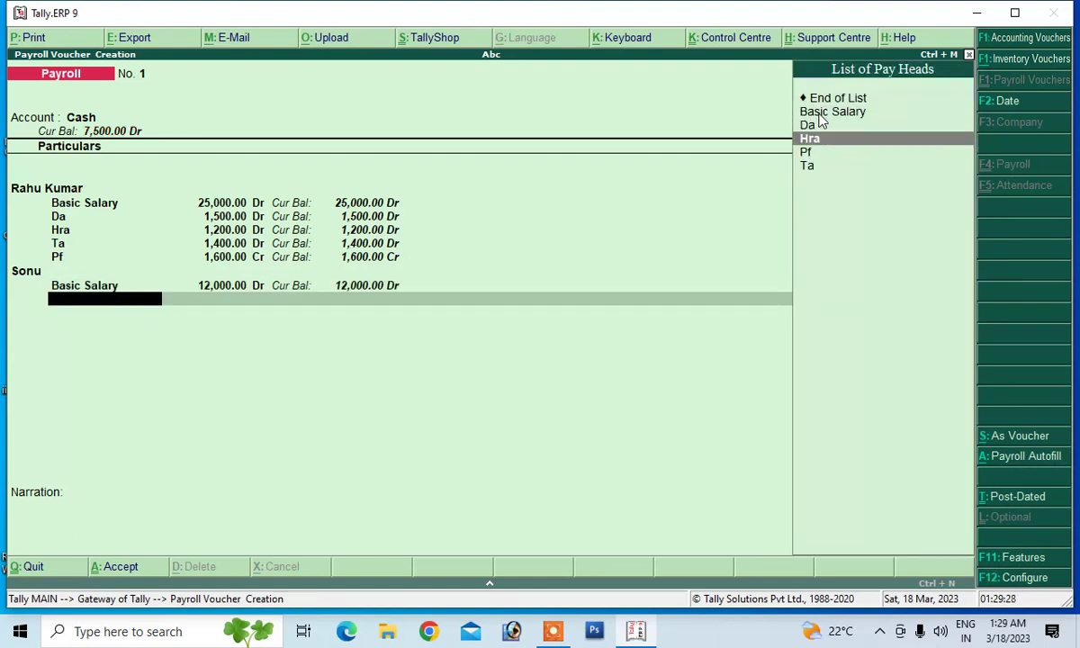
pyautogui.press('Up')
pyautogui.press('Return')
pyautogui.write('800')
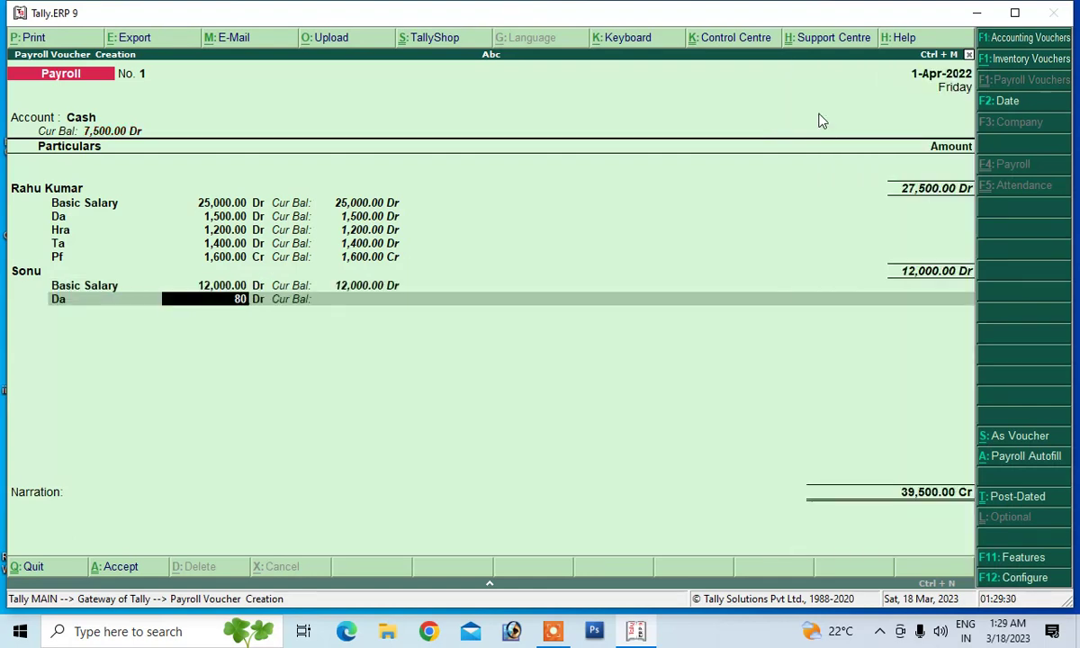
pyautogui.press('Return')
pyautogui.press('Return')
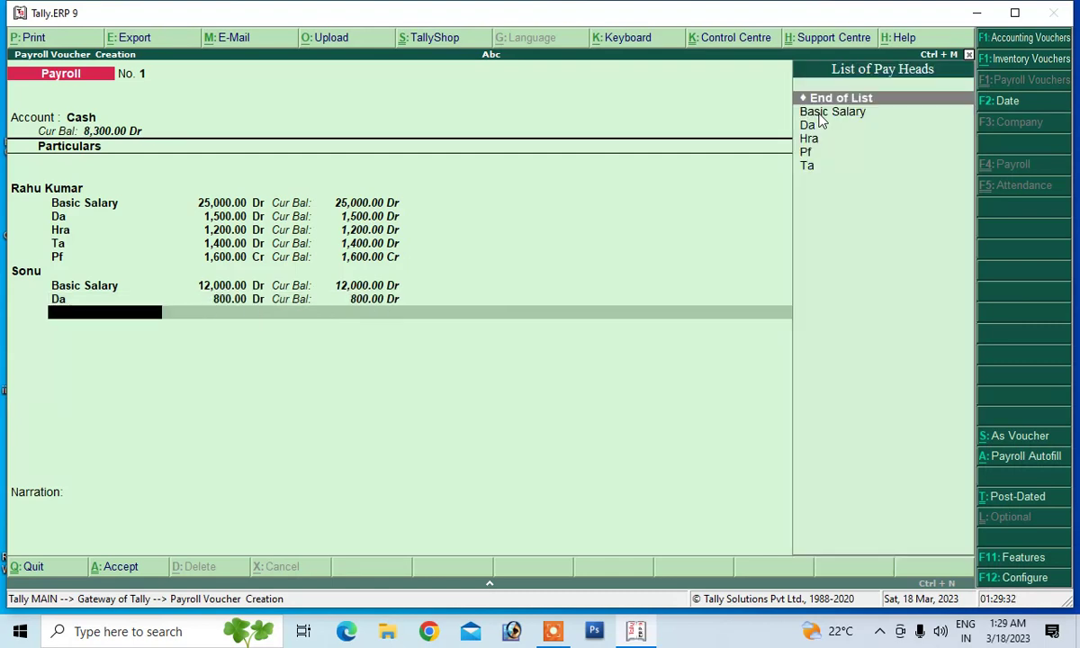
# Add the Hra pay head for the second employee with an amount of 300 Dr
pyautogui.press('Down')
pyautogui.press('Down')
pyautogui.press('Down')
pyautogui.press('Return')
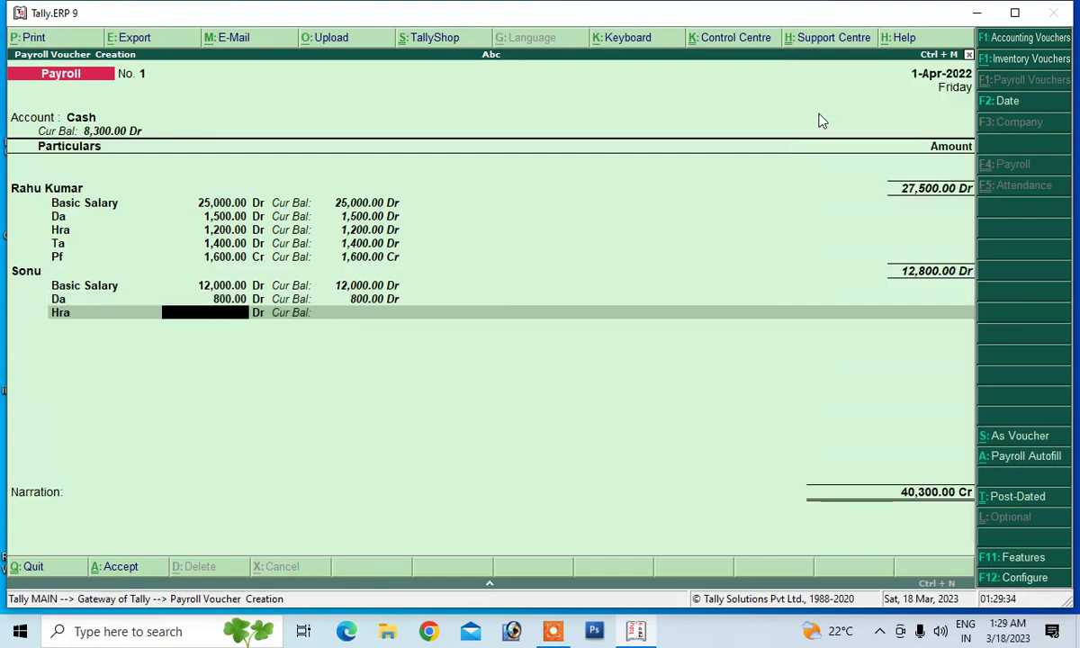
pyautogui.write('300')
pyautogui.press('Return')
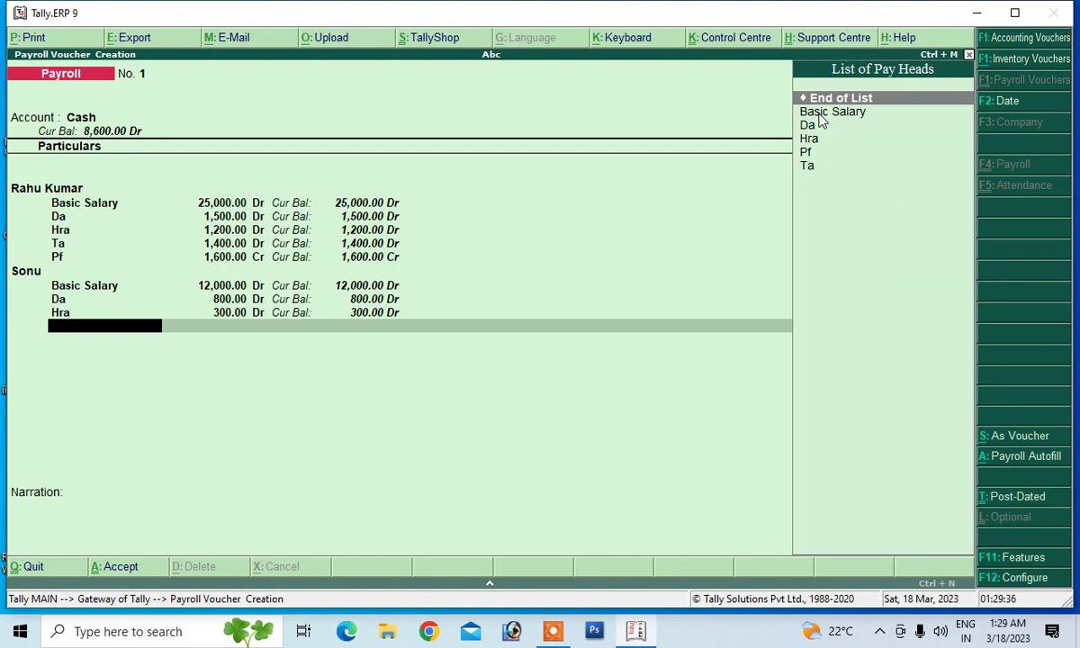
# Add the Ta pay head for the second employee with an amount of 250 Dr
pyautogui.press('Down')
pyautogui.press('Down')
pyautogui.press('Down')
pyautogui.press('Down')
pyautogui.press('Down')
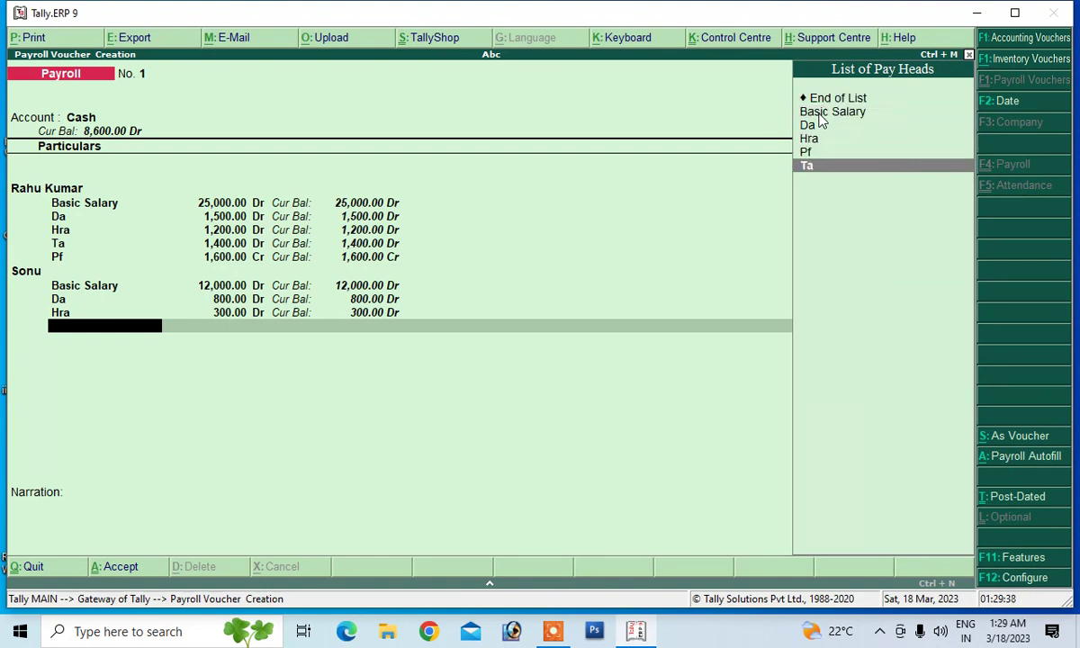
pyautogui.press('Return')
pyautogui.write('250')
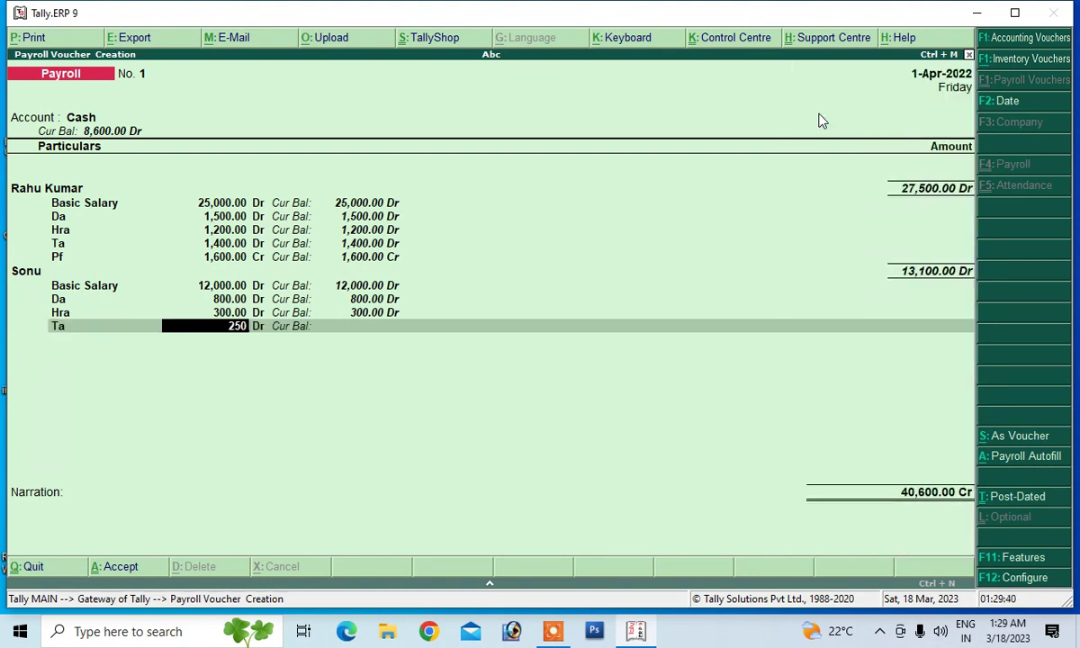
pyautogui.press('Return')
pyautogui.press('Return')
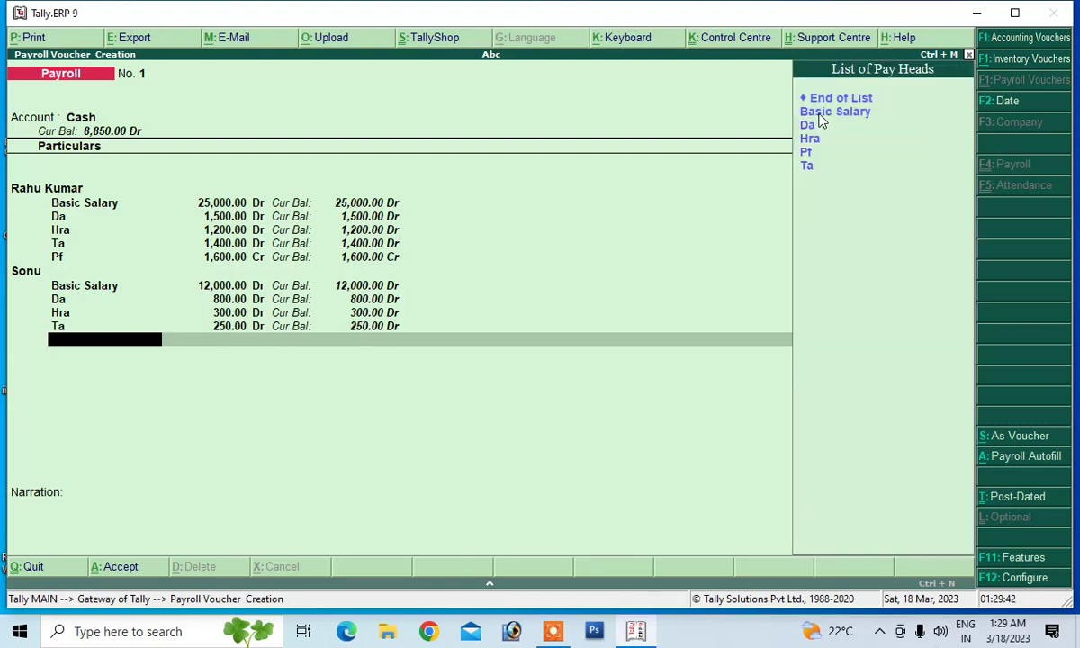
# Add Pf for the second employee as 600 Cr and end that employee's pay head list
pyautogui.press('Down')
pyautogui.press('Down')
pyautogui.press('Down')
pyautogui.press('Down')
pyautogui.press('Return')
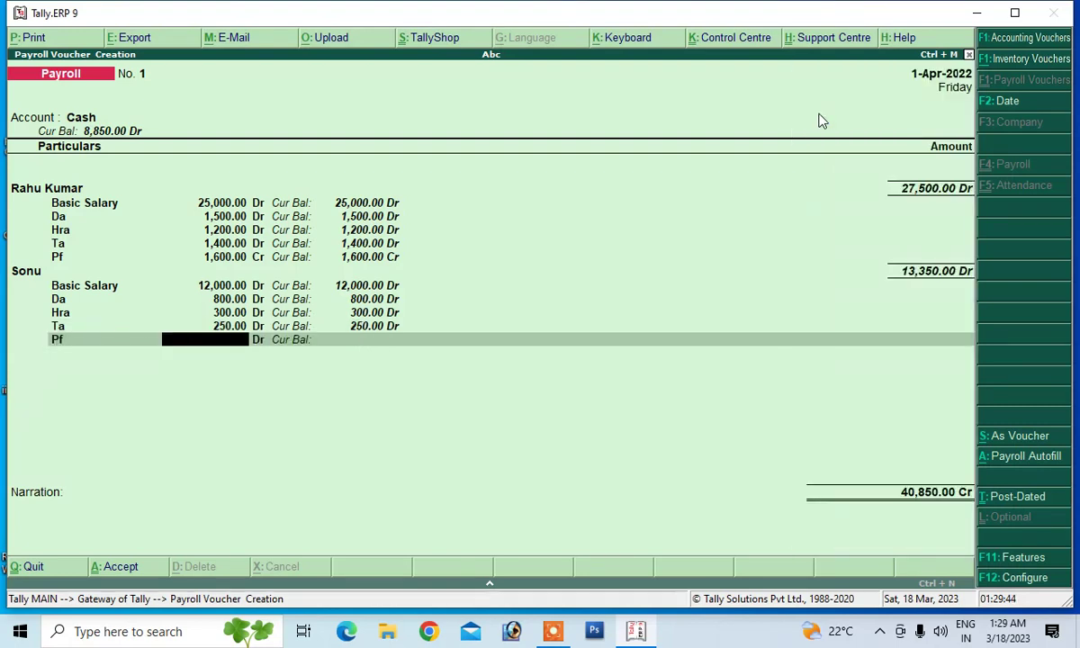
pyautogui.write('600')
pyautogui.press('Return')
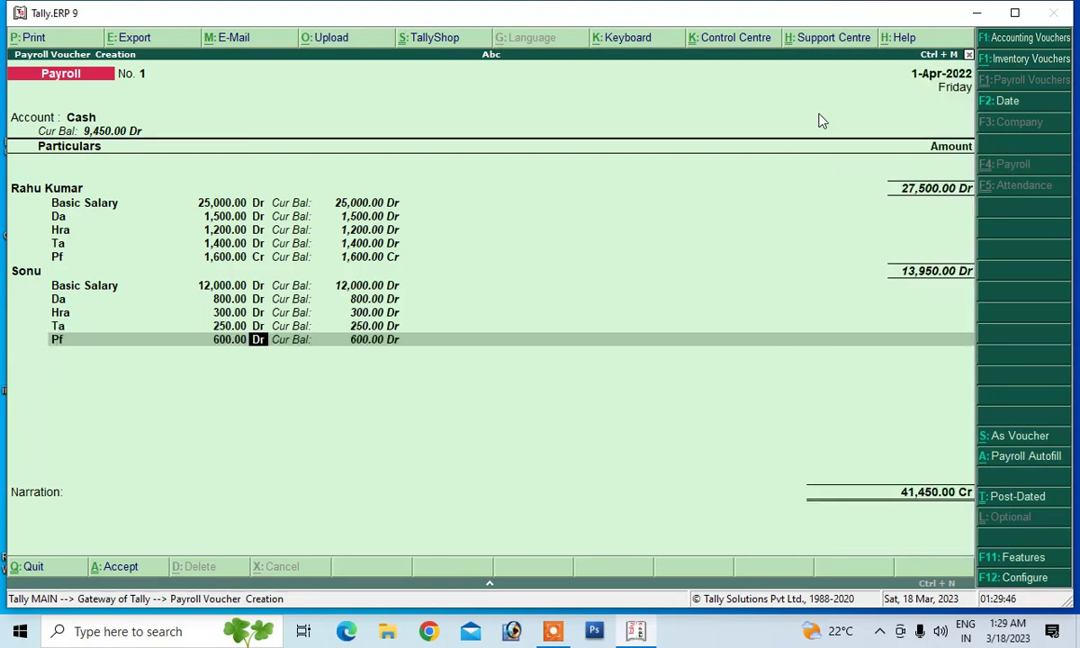
pyautogui.write('c')
pyautogui.press('Return')
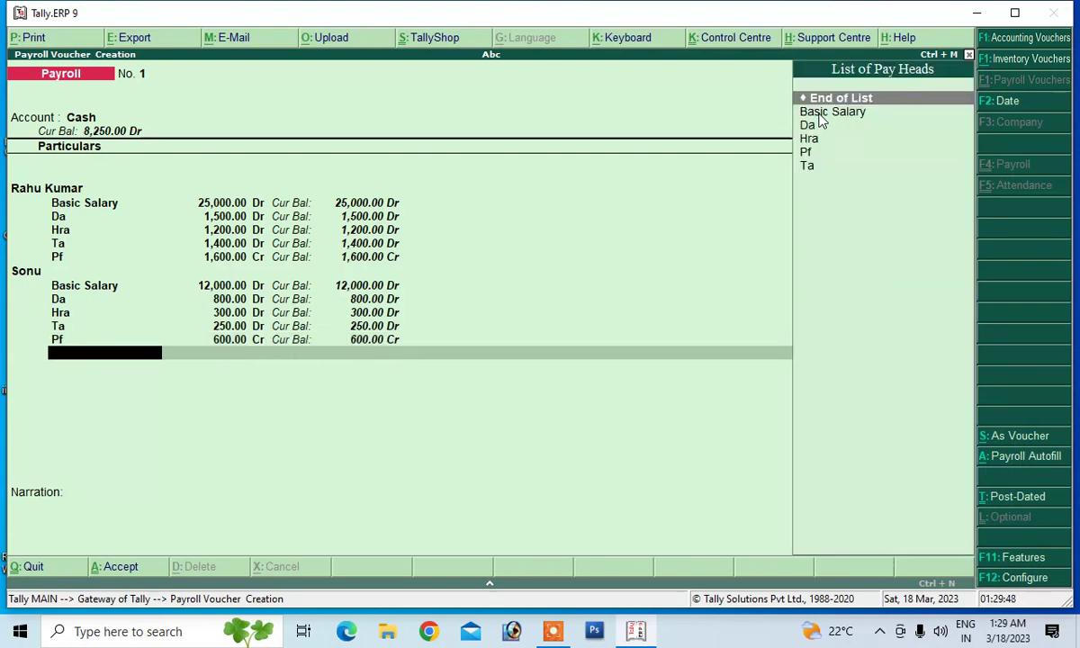
pyautogui.press('Return')
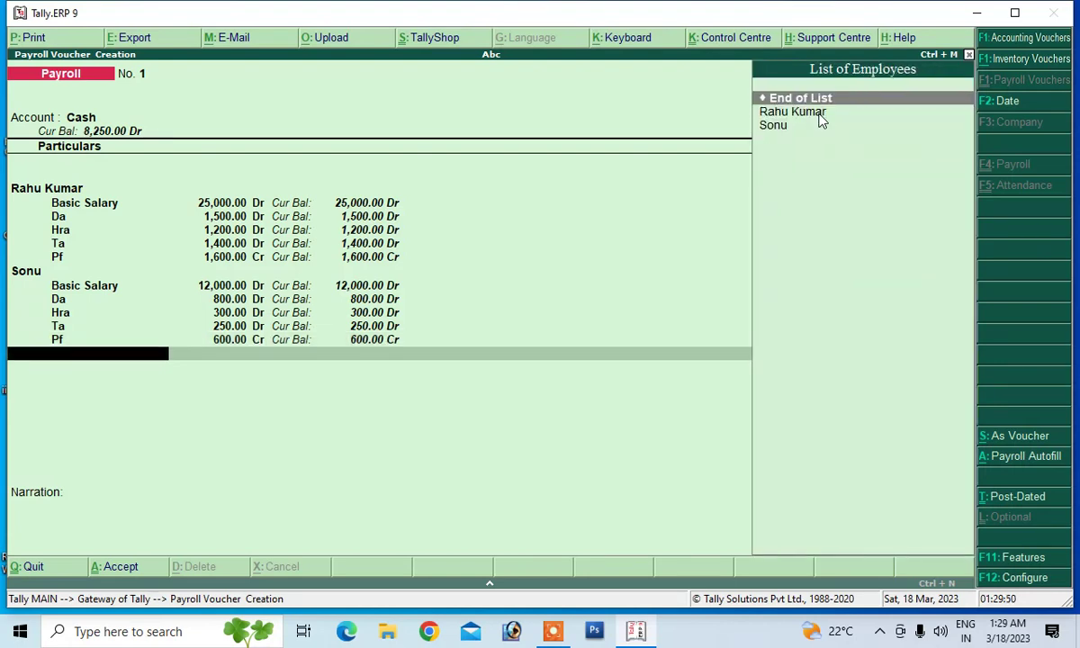
# End the employee list, enter the narration "being salary paid", save the payroll voucher and leave voucher creation
pyautogui.press('Return')
pyautogui.write('be')
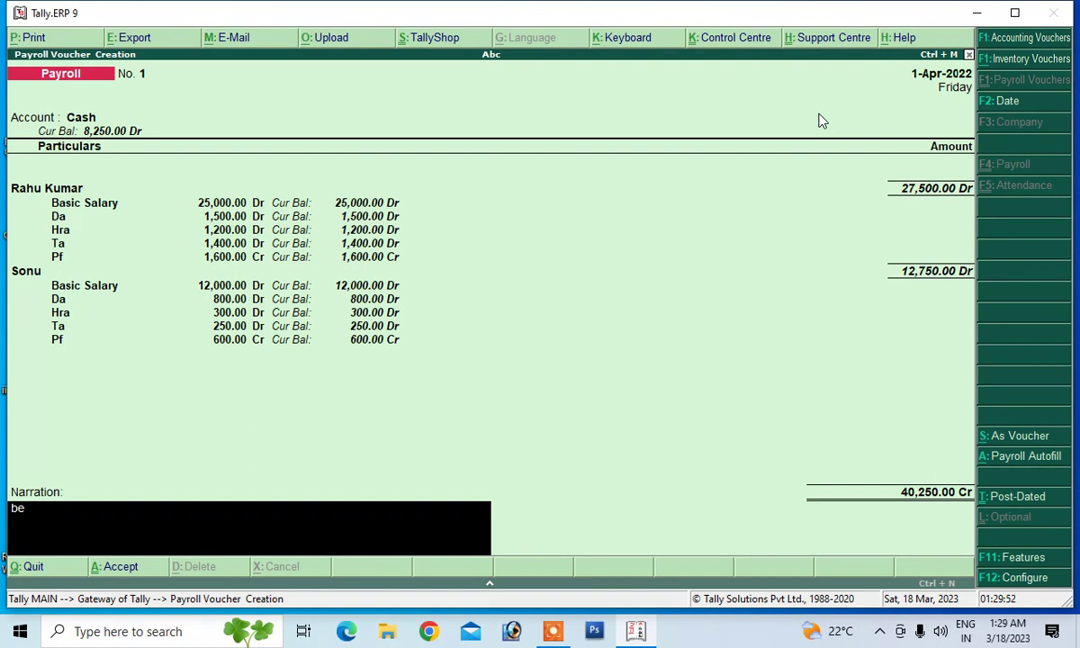
pyautogui.write('ing salary paid')
pyautogui.press('Return')
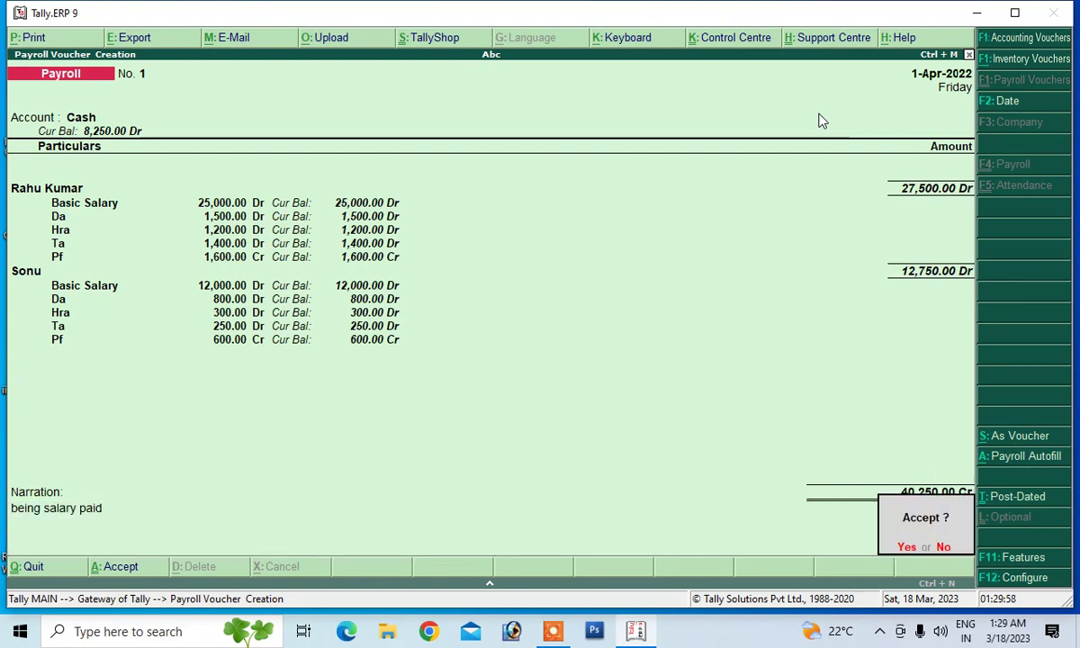
pyautogui.press('Return')
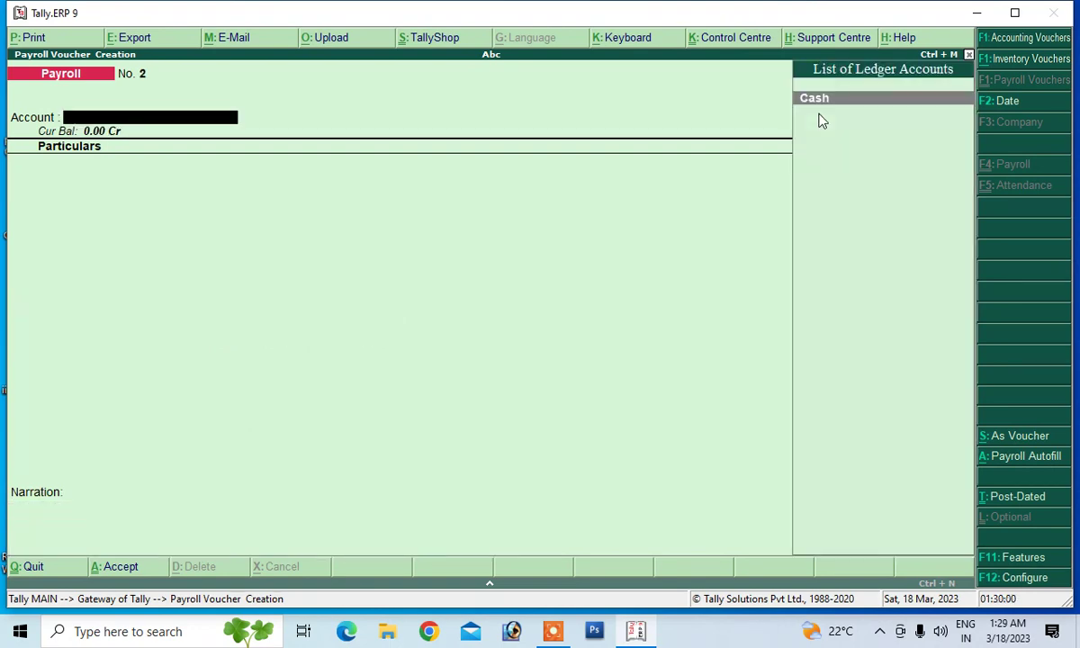
pyautogui.press('Escape')
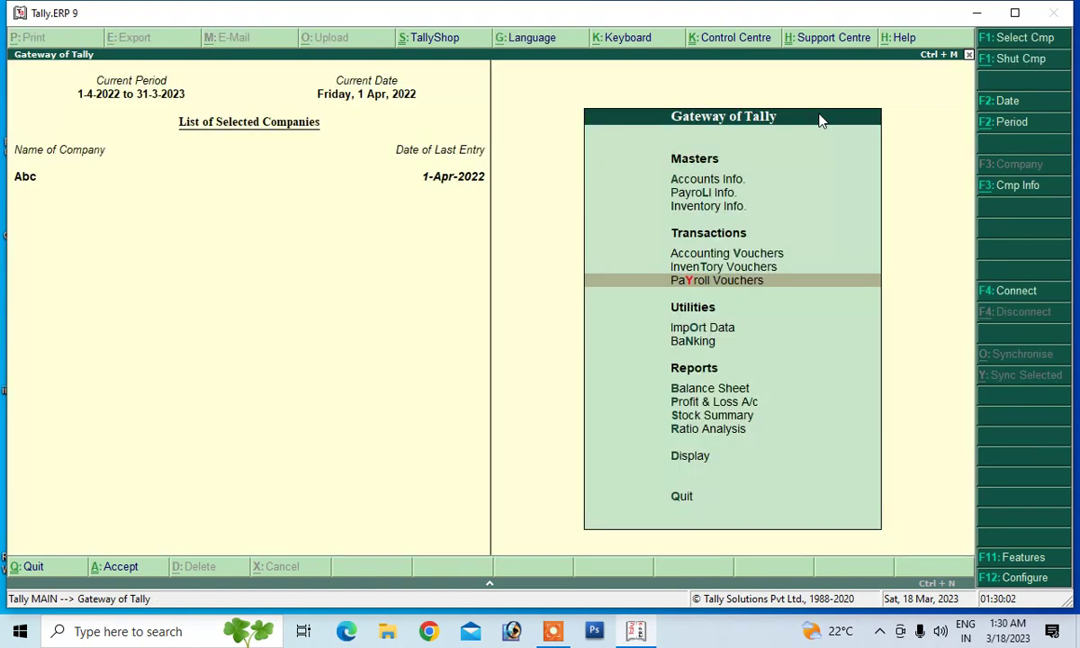
# Display the Day Book to review the recorded vouchers
pyautogui.press('Down')
pyautogui.press('Down')
pyautogui.press('Down')
pyautogui.press('Down')
pyautogui.press('Down')
pyautogui.press('Down')
pyautogui.press('Down')
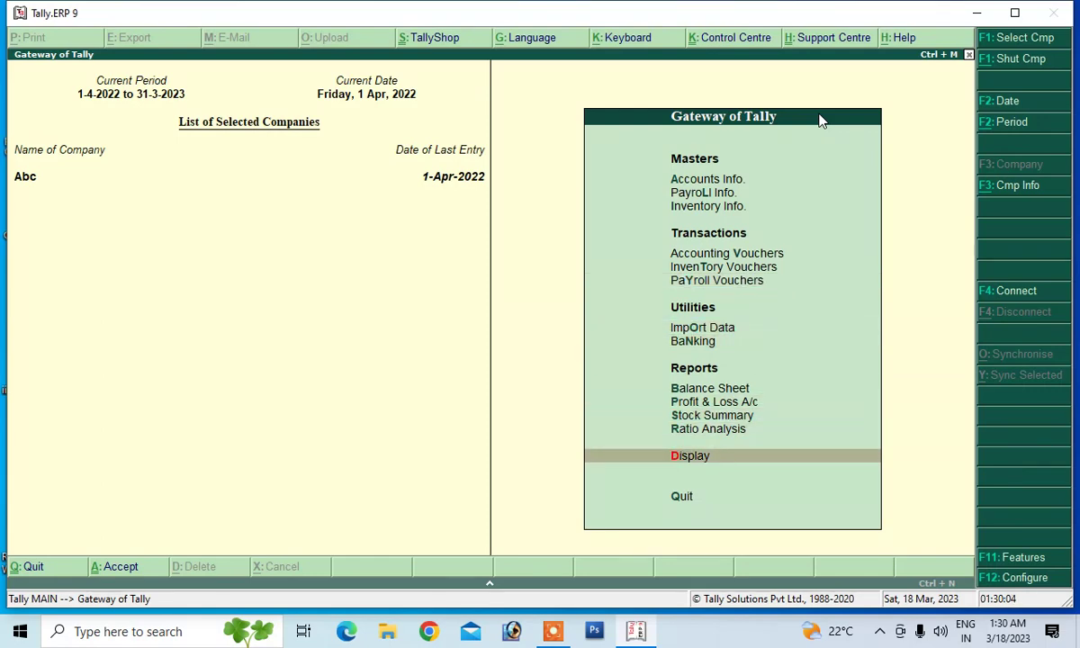
pyautogui.press('Return')
pyautogui.press('Down')
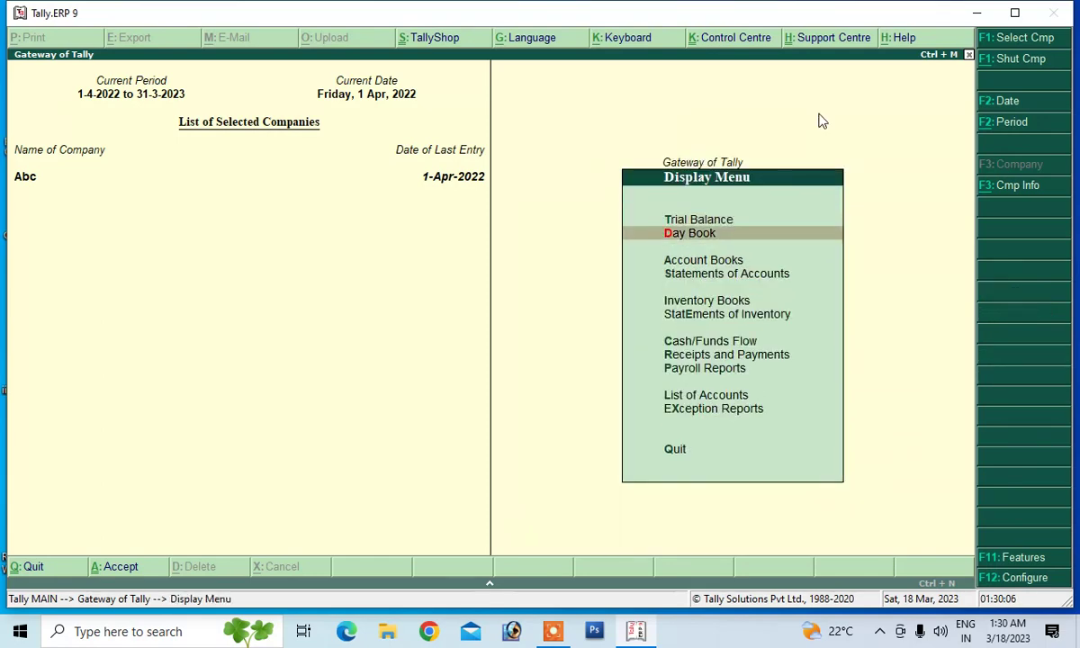
pyautogui.press('Return')
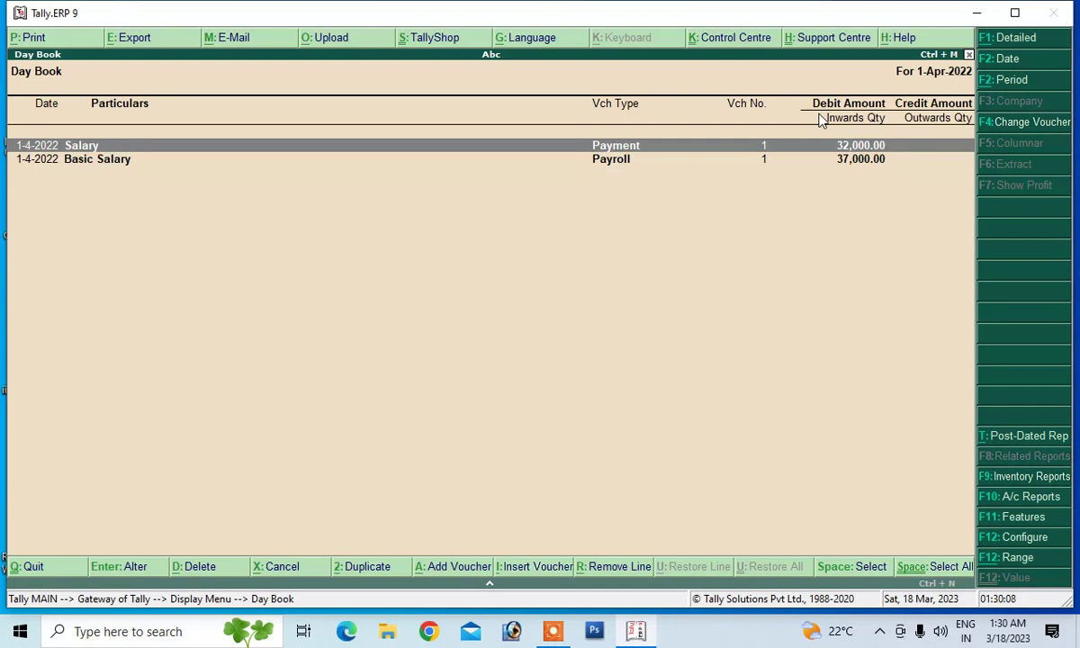
# Inspect the Salary payment voucher from the Day Book and leave it without making changes
pyautogui.press('Return')
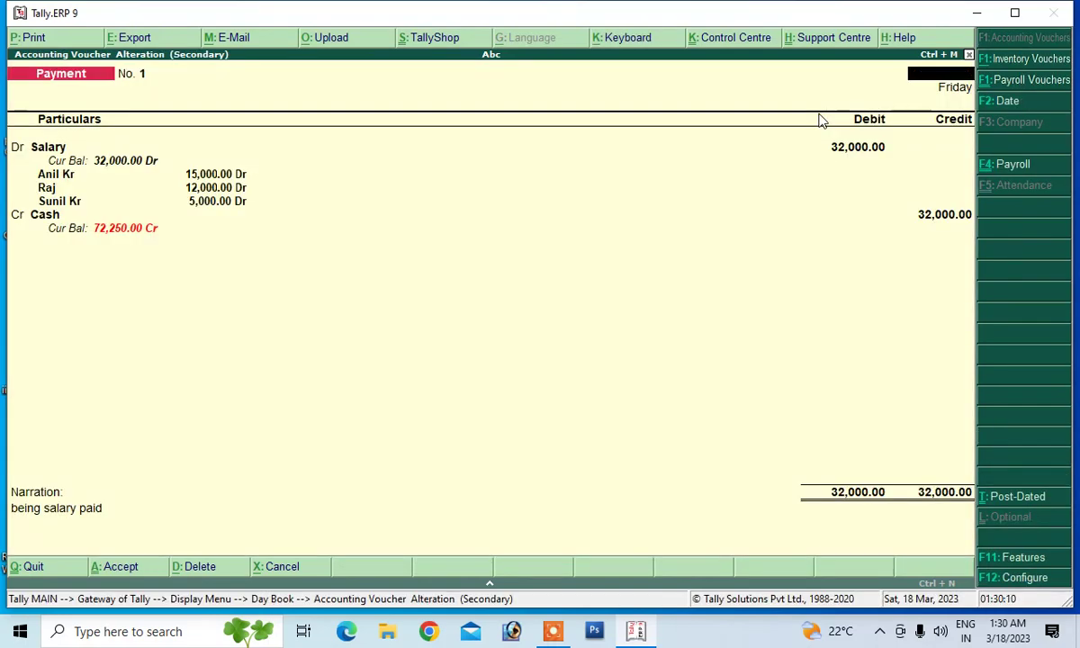
pyautogui.press('Escape')
pyautogui.press('y')
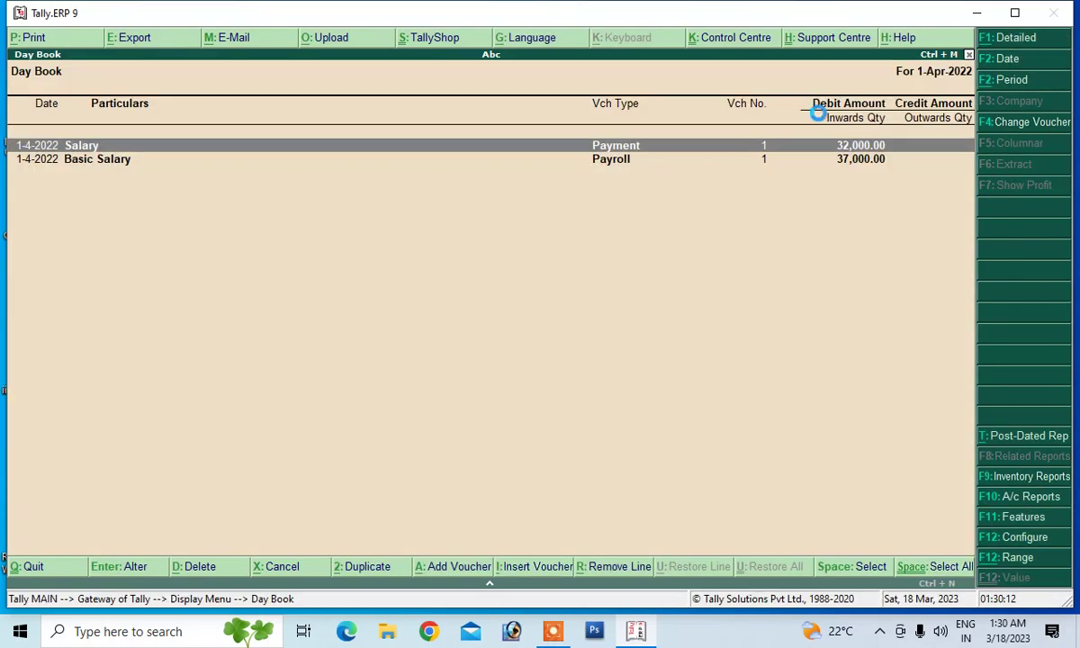
# Close the Day Book and display the Ratio Analysis report
pyautogui.press('Escape')
pyautogui.press('Escape')
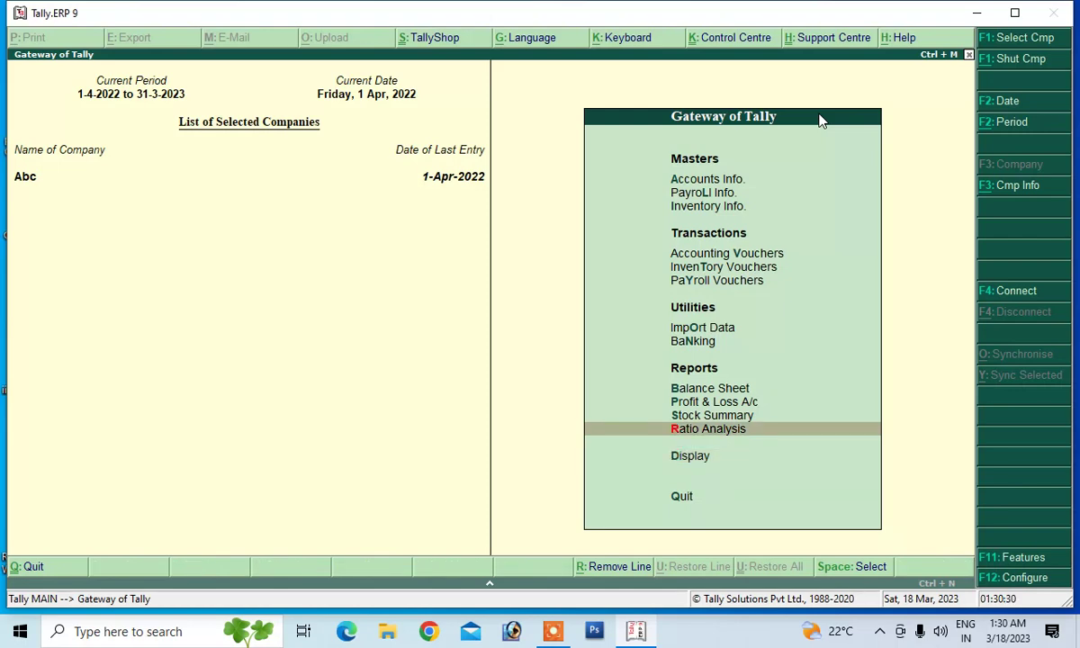
pyautogui.press('Return')
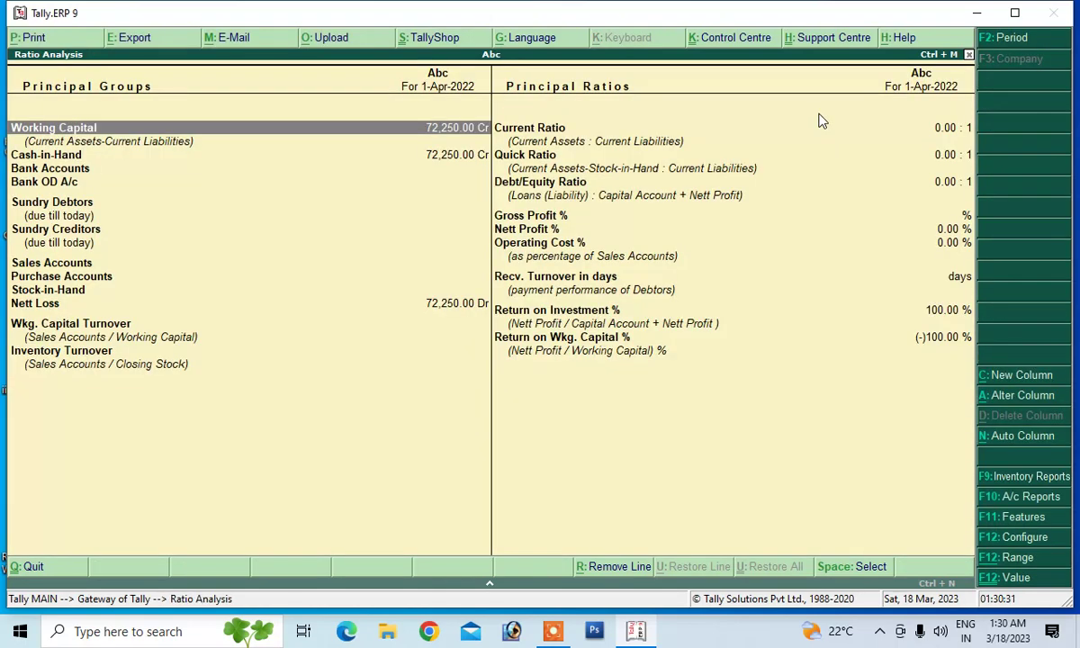